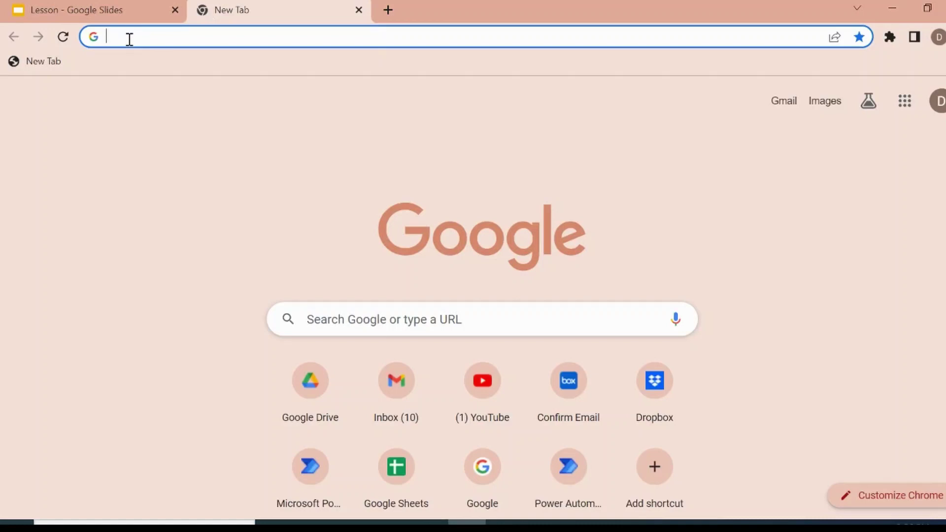
Go to powerautomate.com in Chrome.
{"action": "type", "text": "p"}
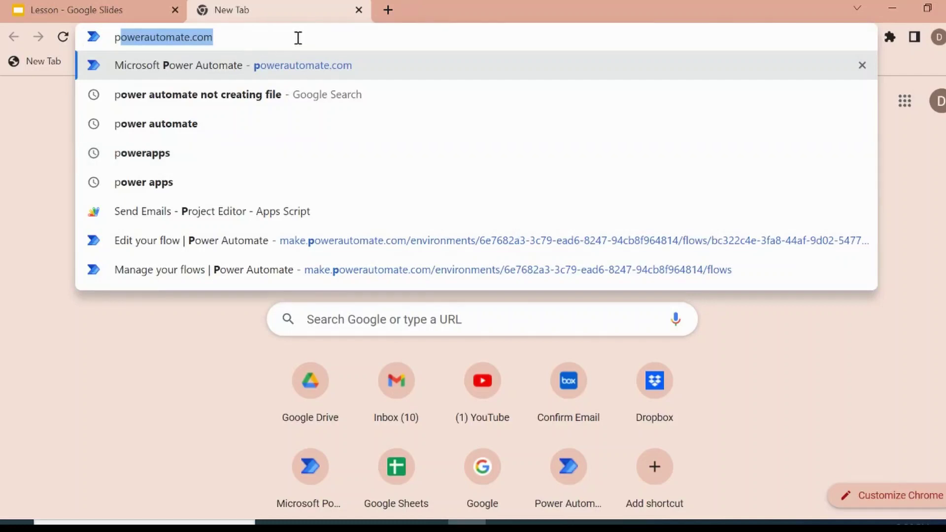
{"action": "key", "text": "Return"}
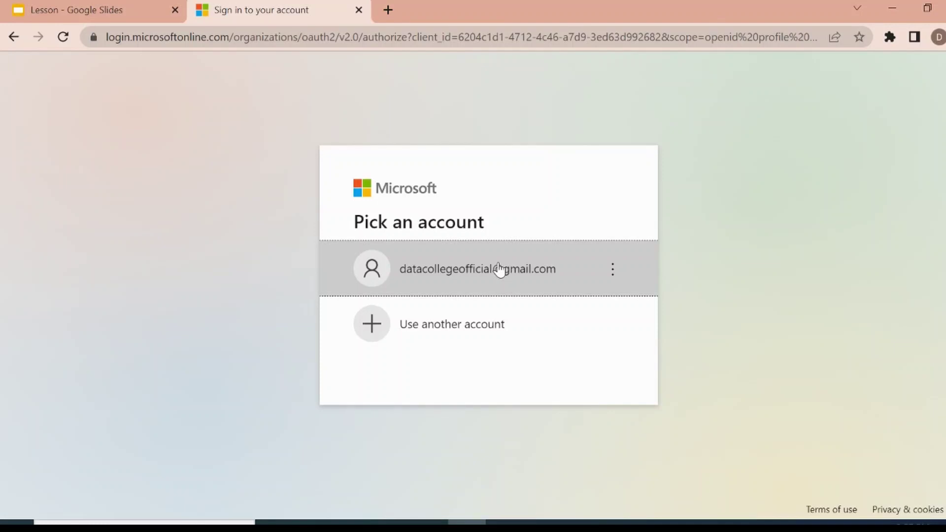
Sign in with the existing Microsoft account and password, choosing to stay signed in without asking again.
{"action": "left_click", "coordinate": [498, 266]}
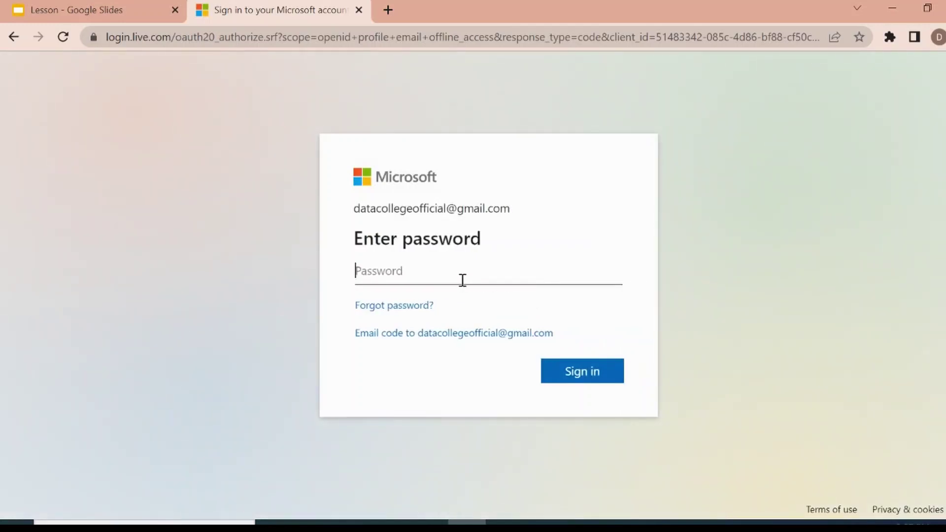
{"action": "type", "text": "••••••••••••"}
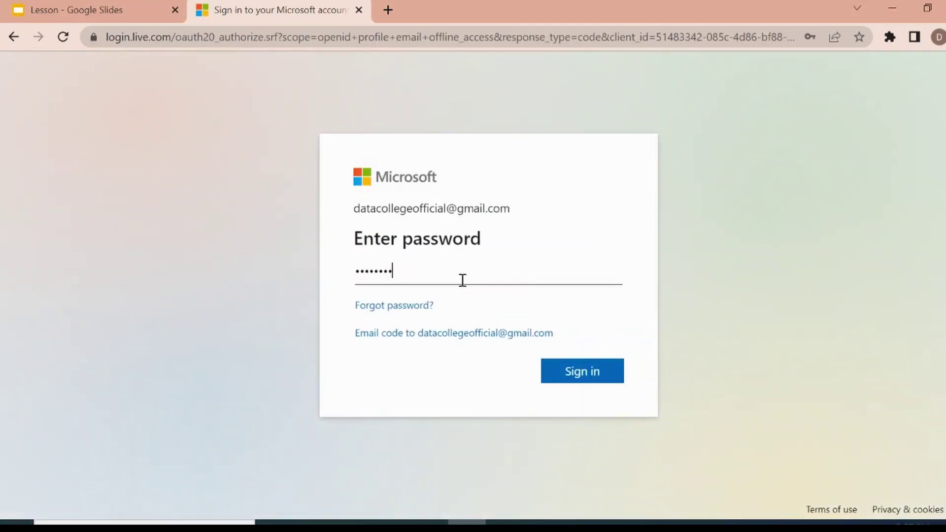
{"action": "type", "text": "••"}
{"action": "key", "text": "Return"}
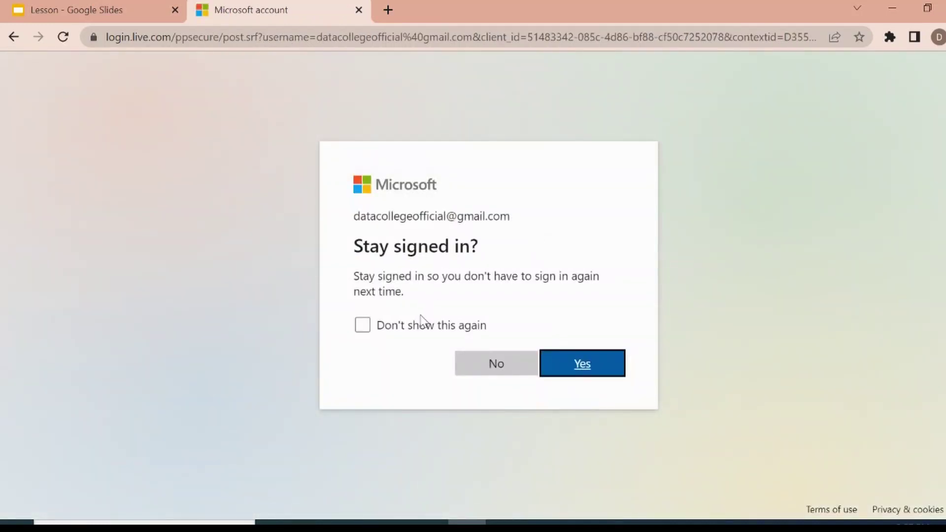
{"action": "left_click", "coordinate": [382, 325]}
{"action": "left_click", "coordinate": [580, 363]}
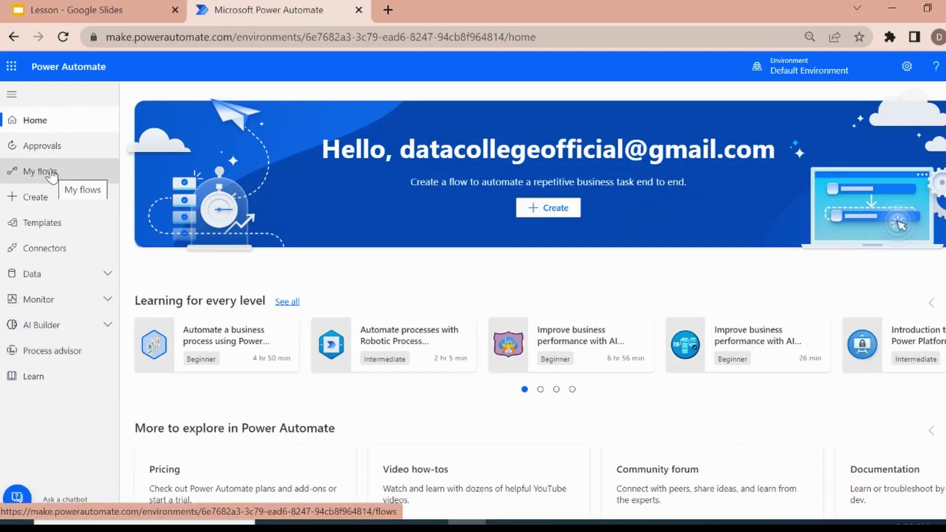
Check Approvals, past the premium notice, and the empty My flows list, then browse the flow Templates.
{"action": "left_click", "coordinate": [59, 156]}
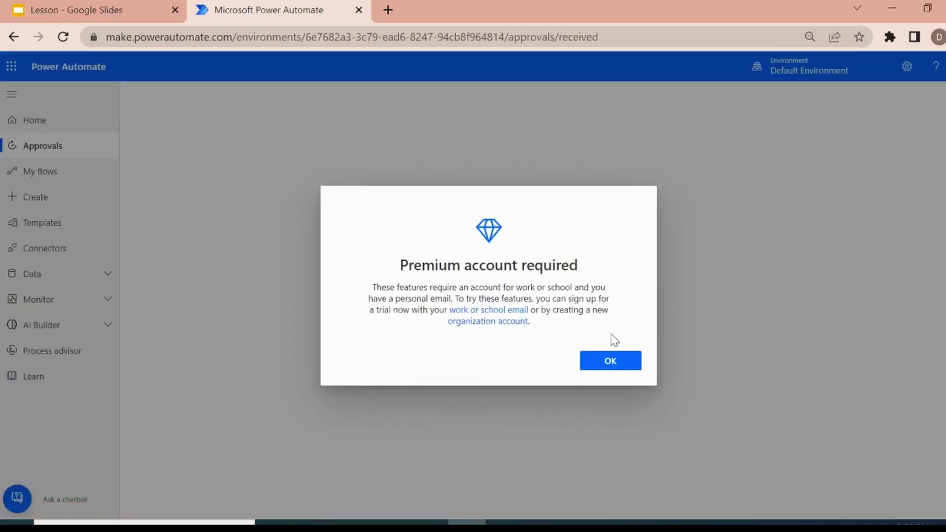
{"action": "left_click", "coordinate": [610, 360]}
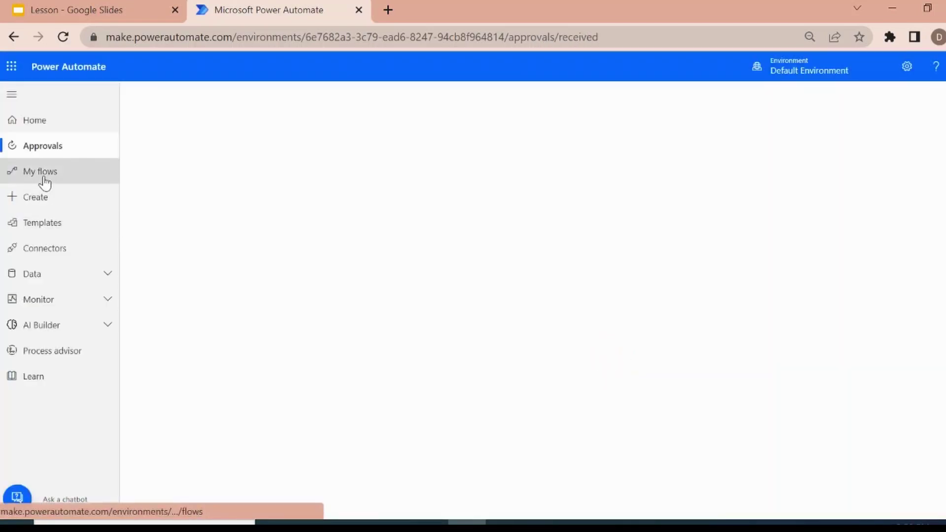
{"action": "left_click", "coordinate": [71, 181]}
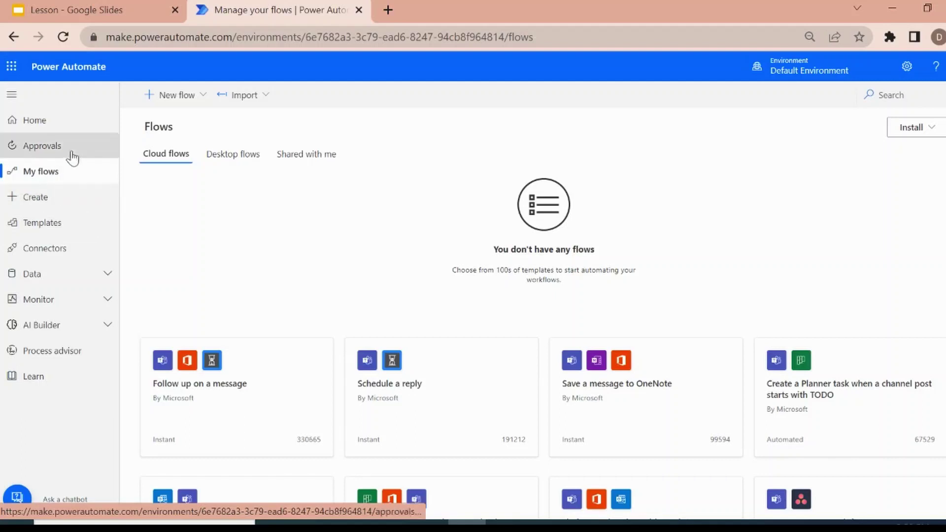
{"action": "left_click", "coordinate": [45, 199]}
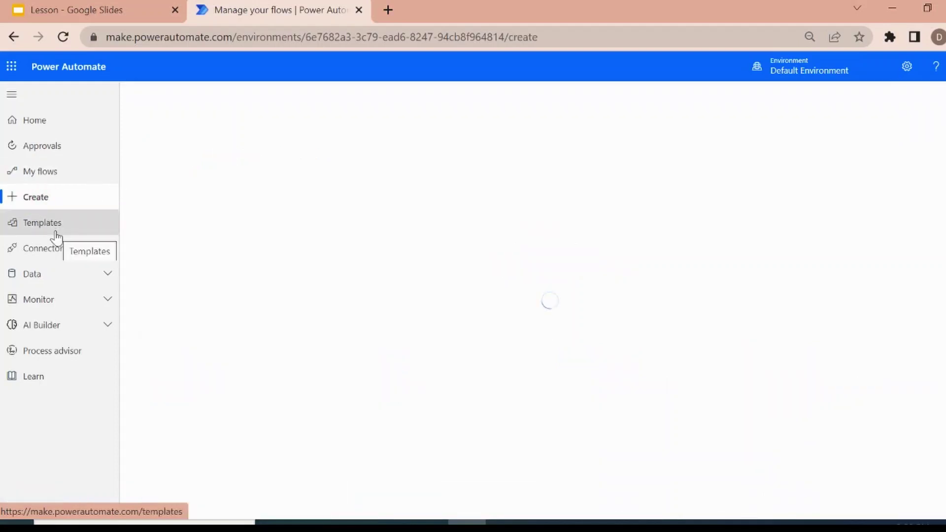
{"action": "left_click", "coordinate": [42, 224]}
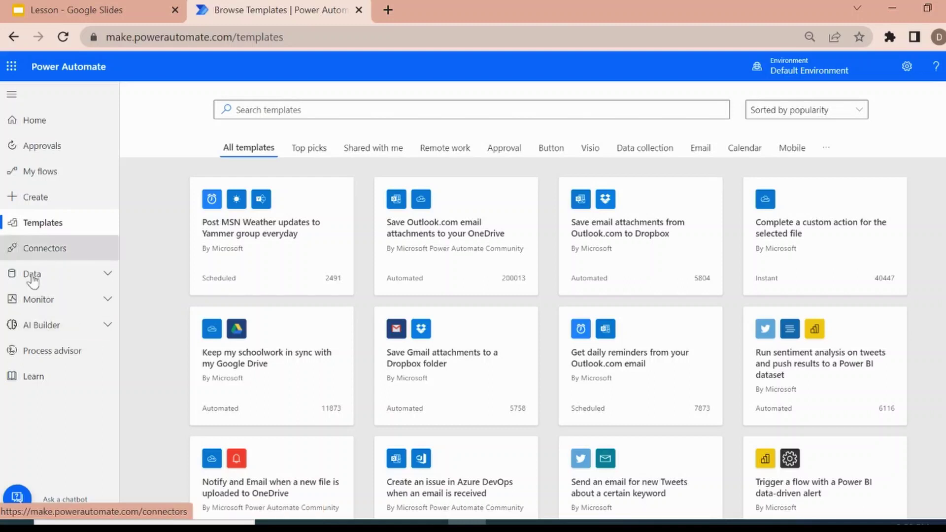
Start a new automated cloud flow named 'Get Attachments'.
{"action": "left_click", "coordinate": [47, 200]}
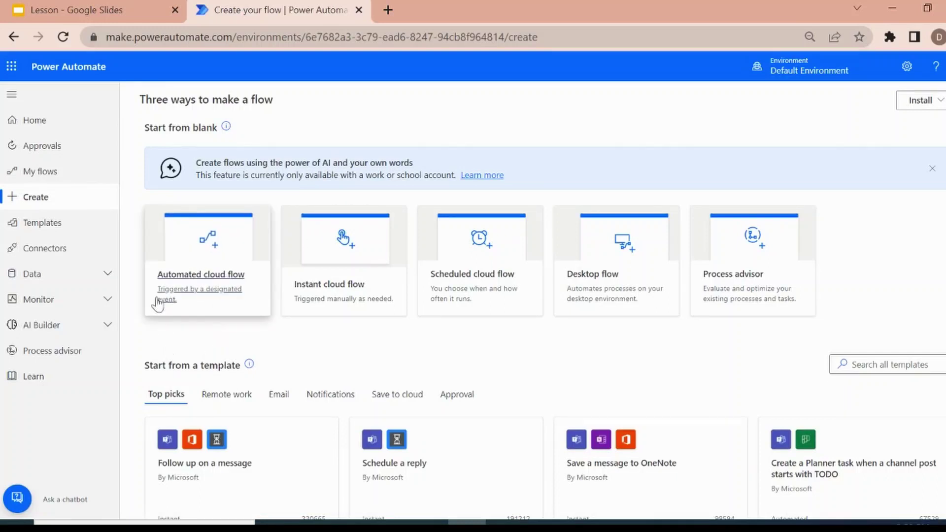
{"action": "left_click", "coordinate": [191, 292]}
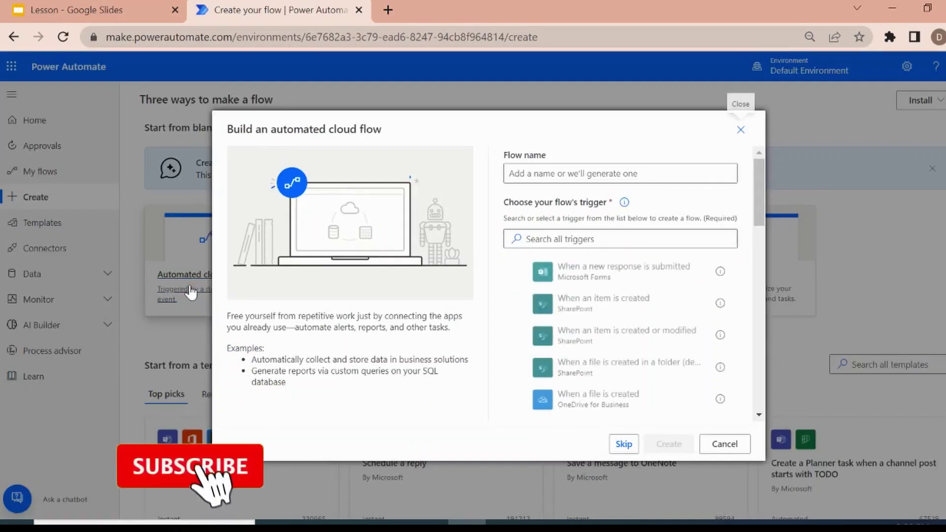
{"action": "left_click", "coordinate": [587, 168]}
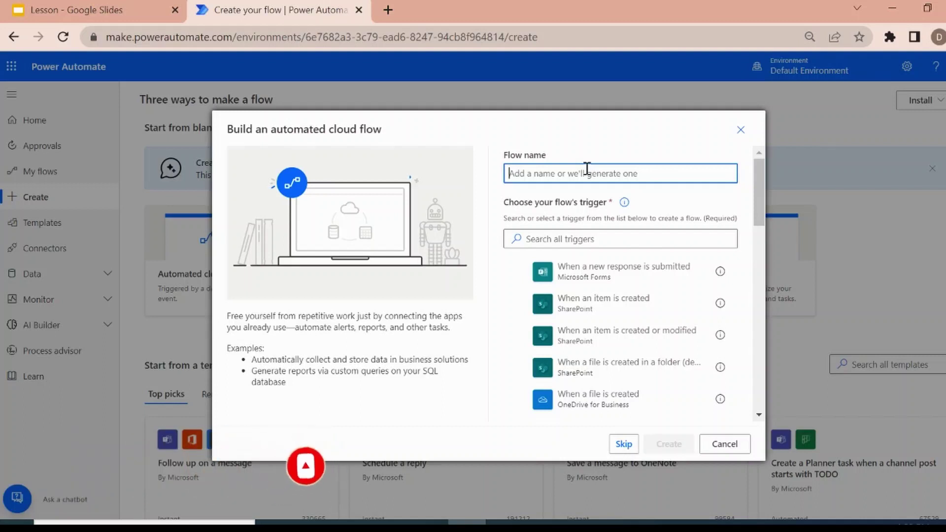
{"action": "type", "text": "et"}
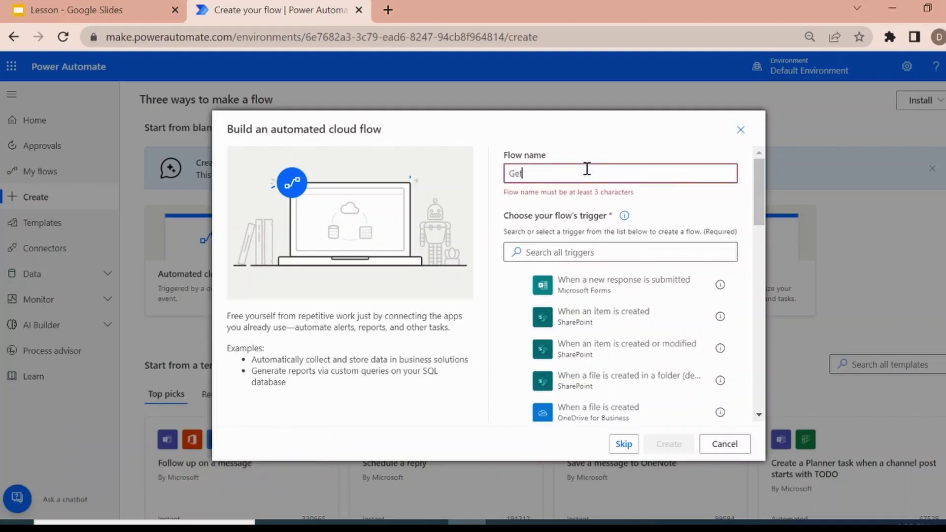
{"action": "type", "text": " Attachments"}
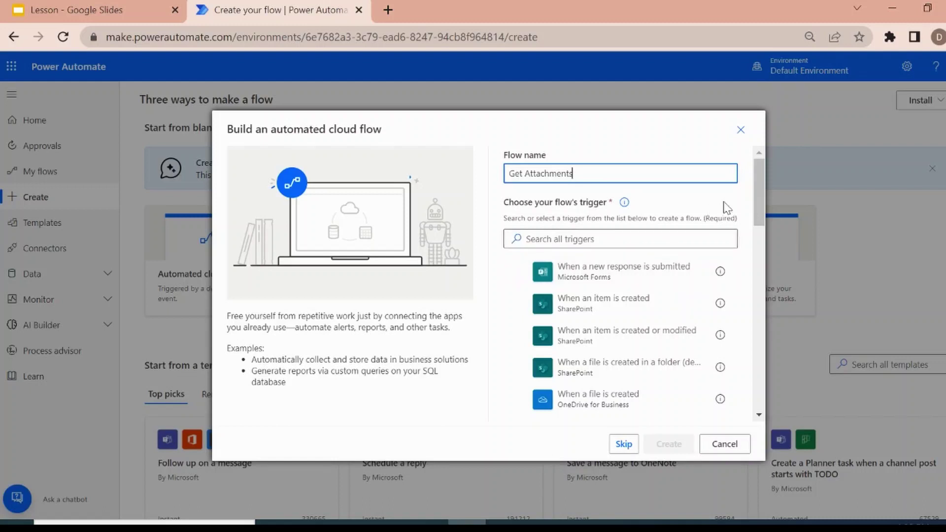
{"action": "mouse_move", "coordinate": [756, 196]}
{"action": "left_mouse_down"}
{"action": "mouse_move", "coordinate": [764, 389]}
{"action": "mouse_move", "coordinate": [755, 177]}
{"action": "left_mouse_up"}
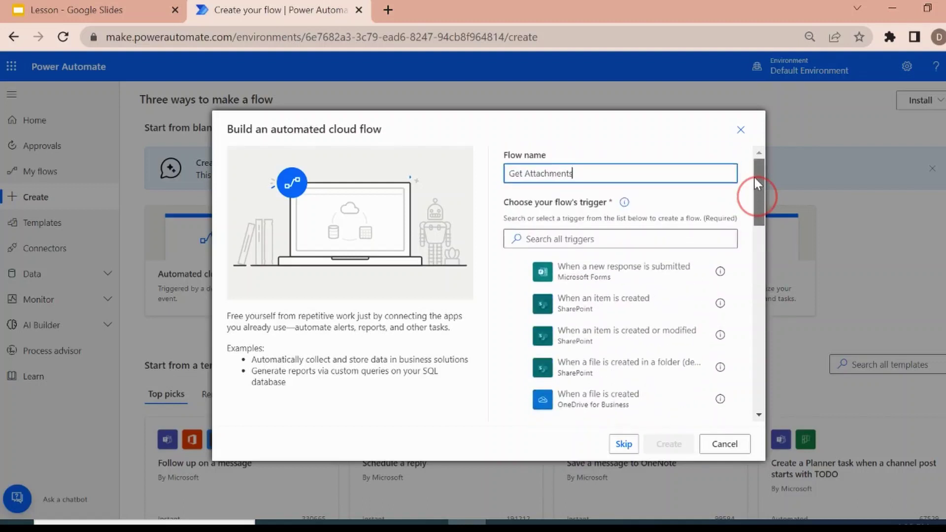
Choose Gmail's 'When a new email arrives' trigger from a 'Gmail' search and create the flow.
{"action": "left_click", "coordinate": [593, 240]}
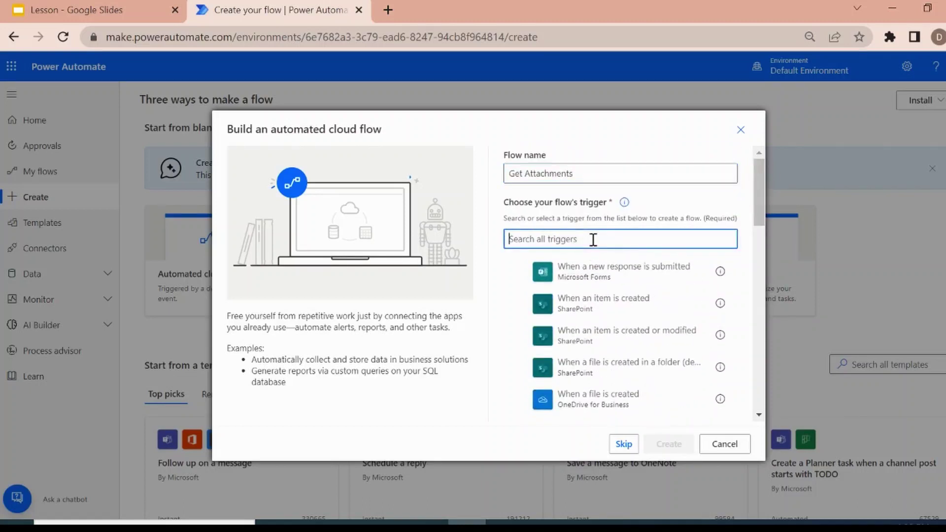
{"action": "type", "text": "Gmail"}
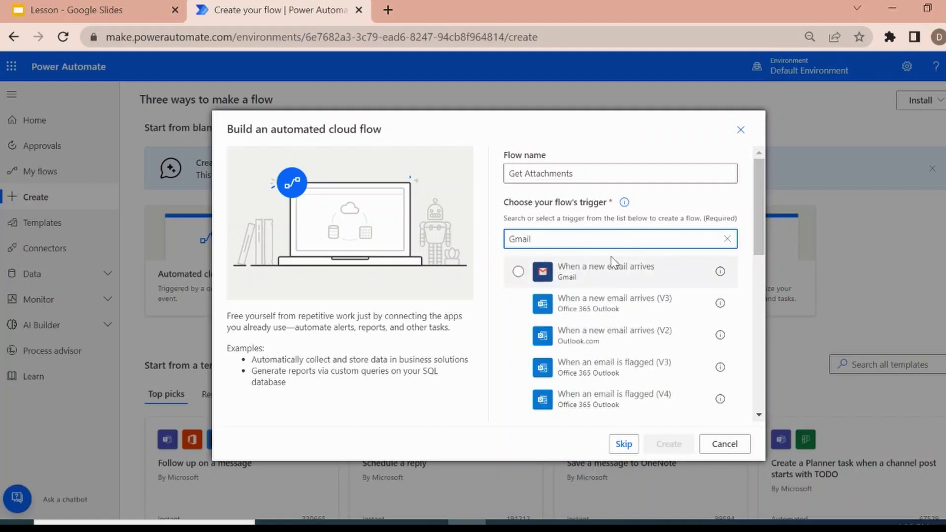
{"action": "mouse_move", "coordinate": [752, 234]}
{"action": "left_mouse_down"}
{"action": "mouse_move", "coordinate": [757, 296]}
{"action": "mouse_move", "coordinate": [754, 225]}
{"action": "left_mouse_up"}
{"action": "left_click", "coordinate": [609, 276]}
{"action": "double_click", "coordinate": [610, 277]}
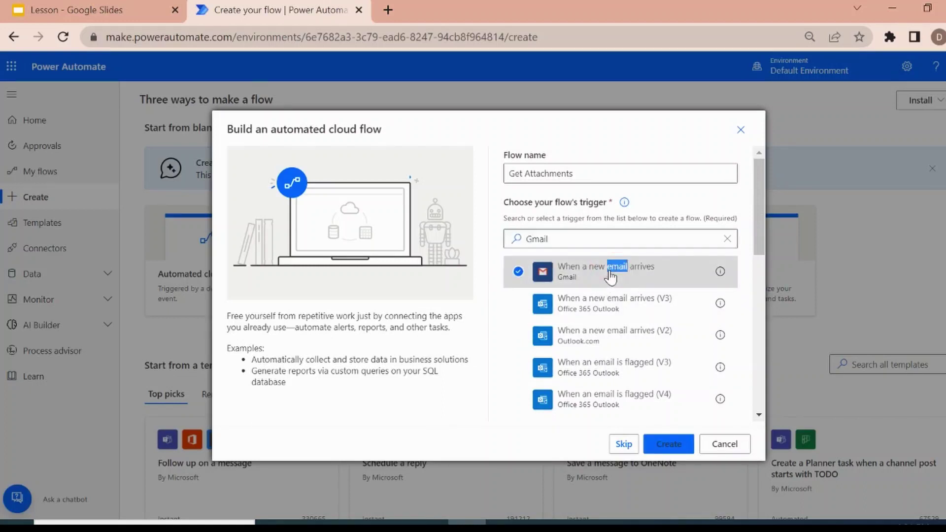
{"action": "left_click", "coordinate": [673, 445]}
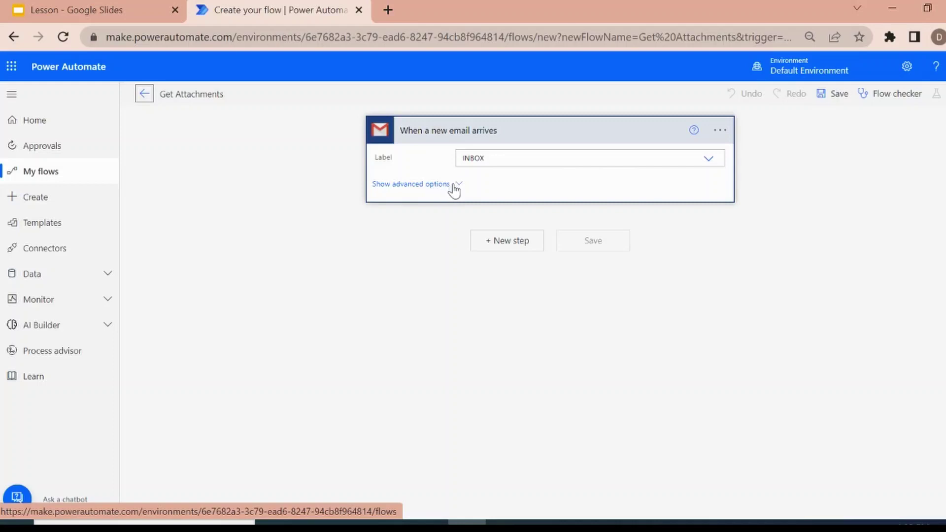
Set the trigger's Has Attachments and Include Attachments to Yes, then add a new step.
{"action": "left_click", "coordinate": [451, 189]}
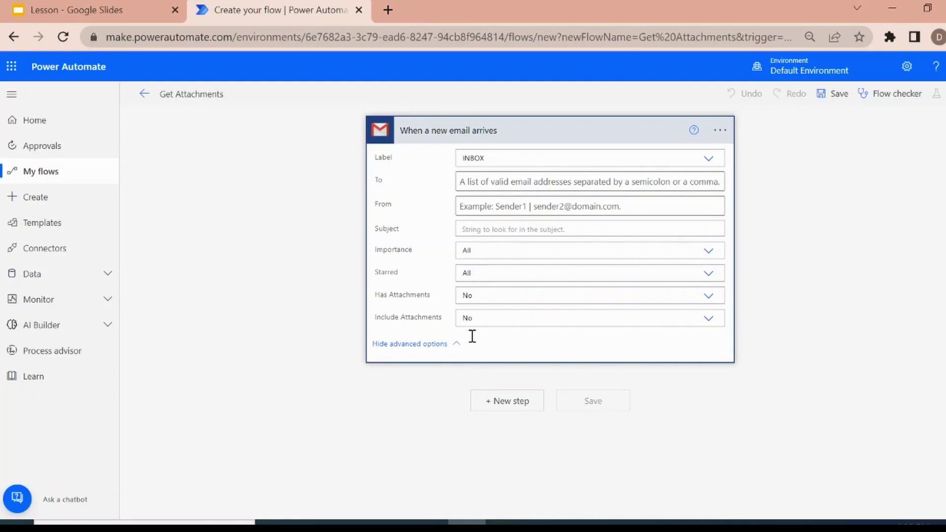
{"action": "left_click", "coordinate": [704, 295]}
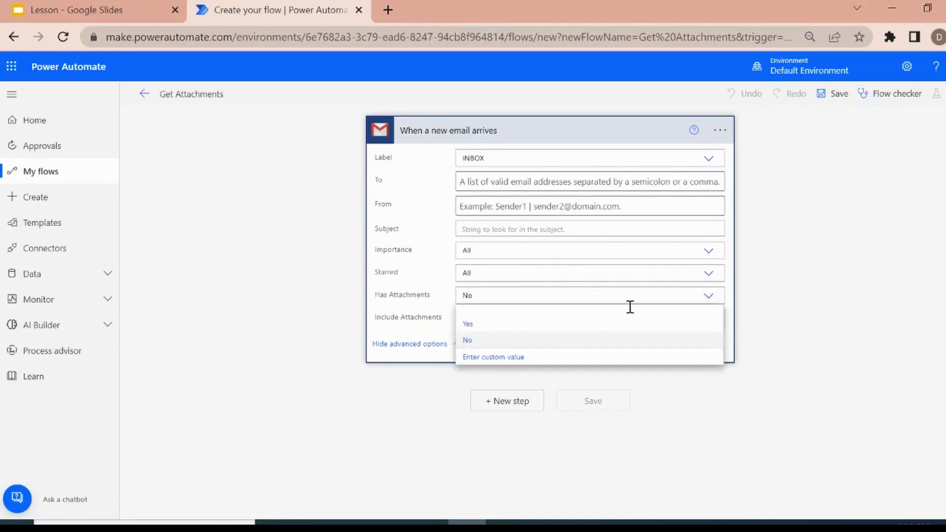
{"action": "left_click", "coordinate": [488, 325]}
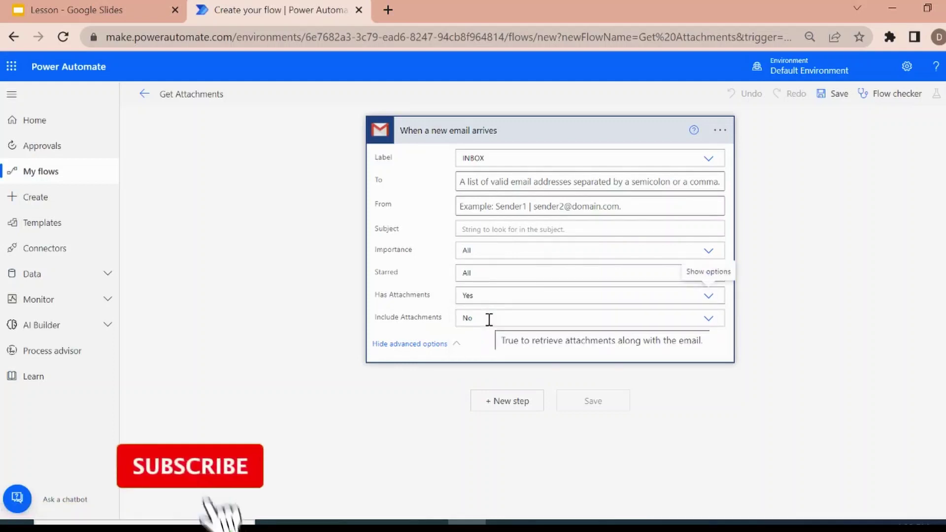
{"action": "left_click", "coordinate": [708, 319]}
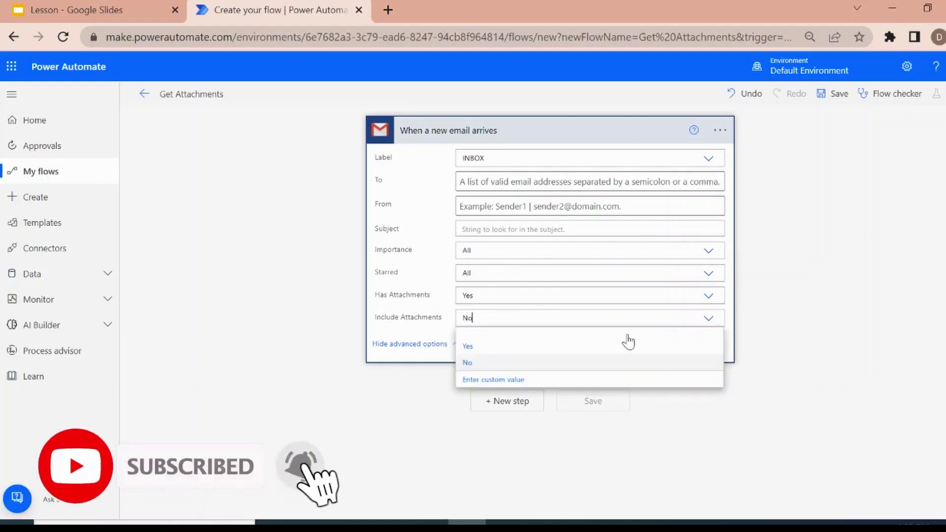
{"action": "left_click", "coordinate": [522, 351]}
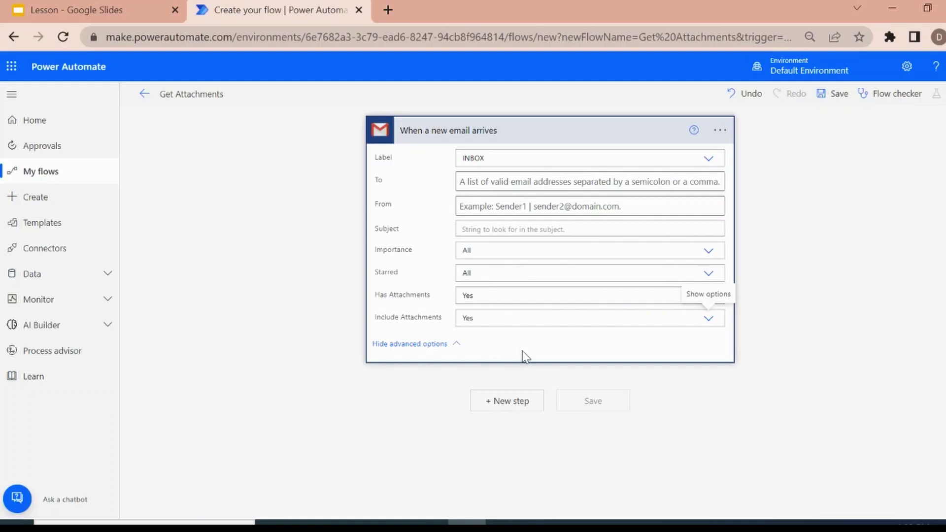
{"action": "left_click", "coordinate": [524, 345]}
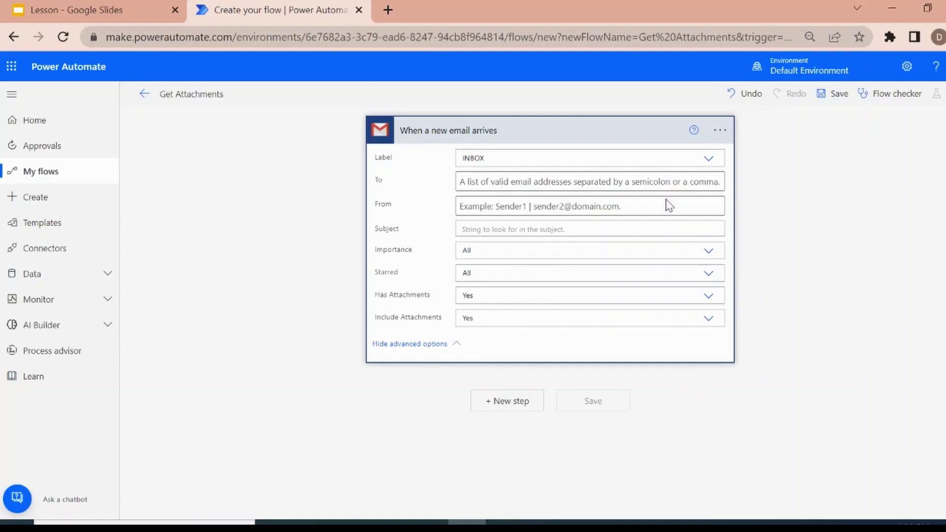
{"action": "left_click", "coordinate": [451, 344]}
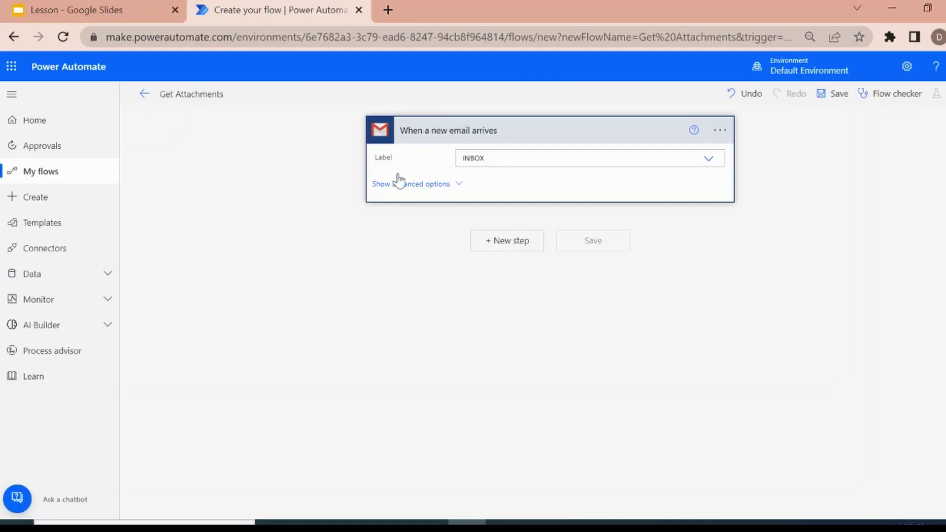
{"action": "left_click", "coordinate": [508, 244]}
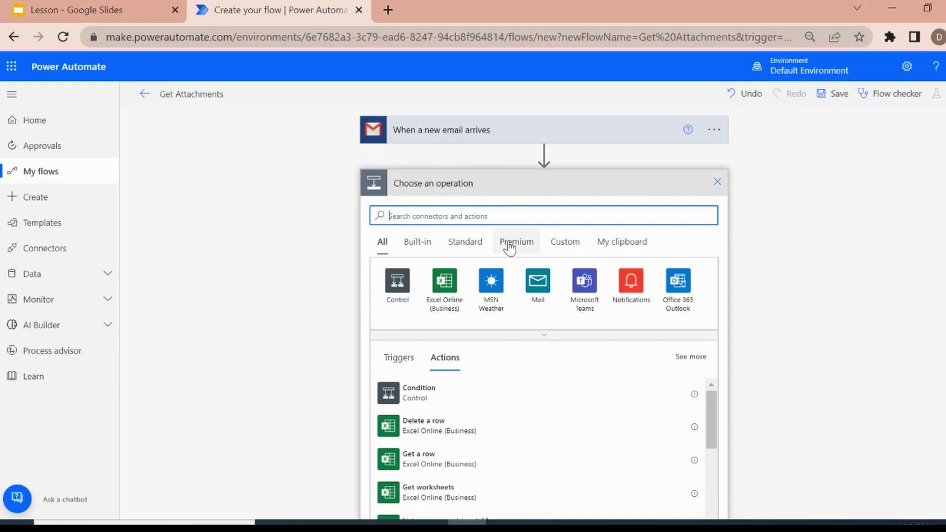
Open a new blank Chrome tab beside the flow editor.
{"action": "left_click", "coordinate": [391, 8]}
Open Google Drive's Email Attachments folder, confirm it holds only Email Log, then return to Power Automate.
{"action": "type", "text": "dr"}
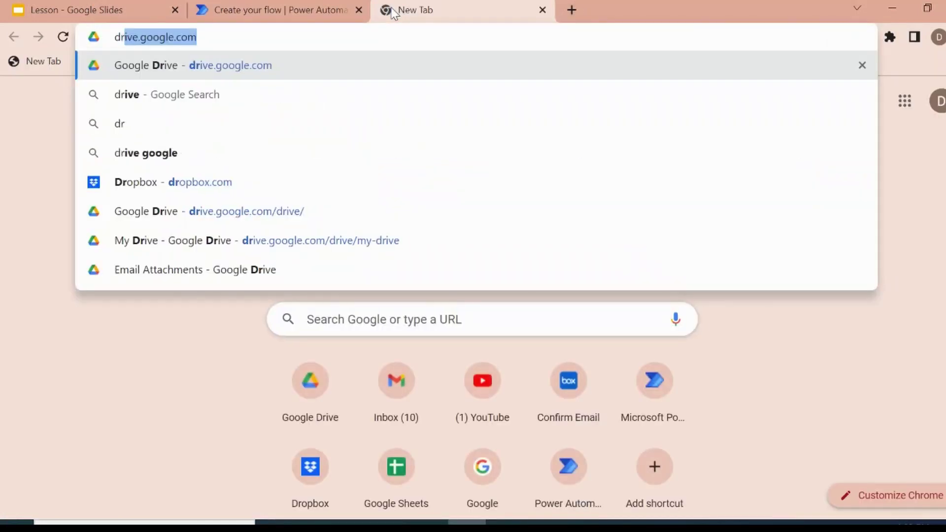
{"action": "key", "text": "Return"}
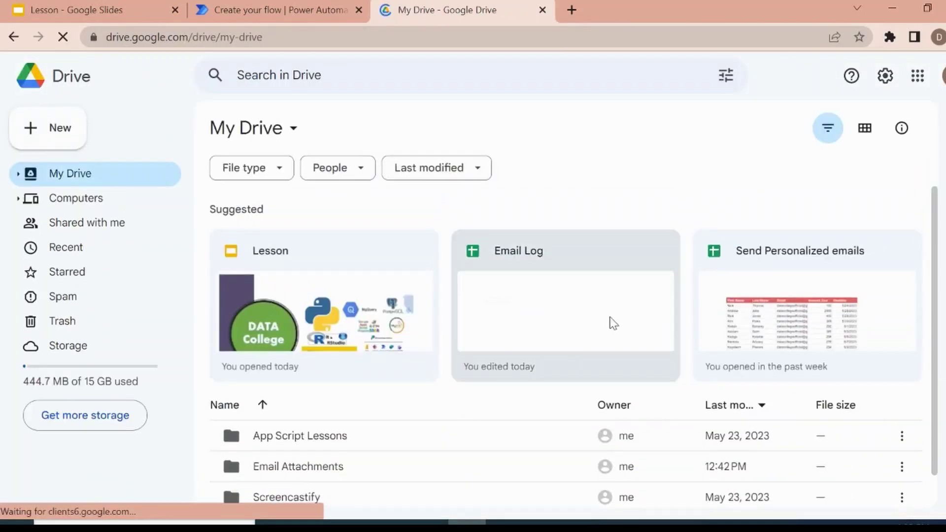
{"action": "double_click", "coordinate": [327, 468]}
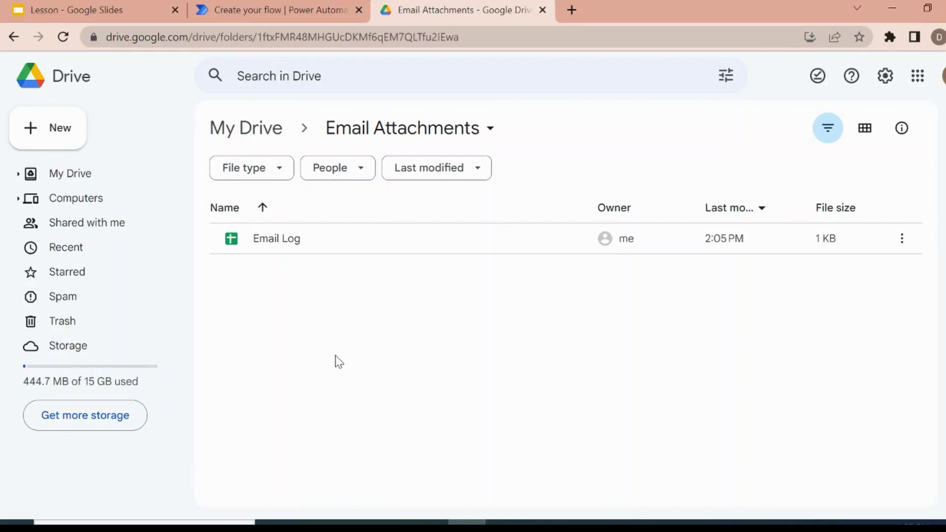
{"action": "left_click", "coordinate": [253, 9]}
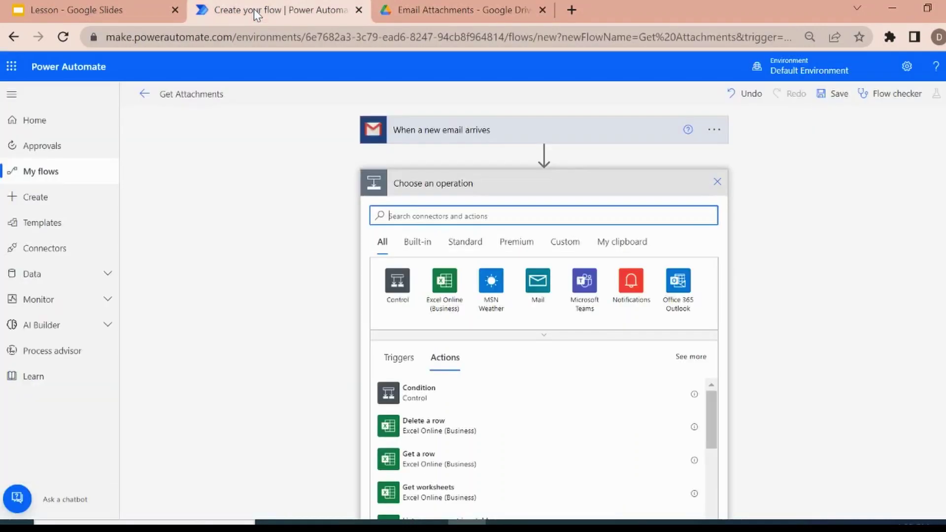
Search connectors for 'driv' and select the Google Drive connector.
{"action": "left_click", "coordinate": [468, 212]}
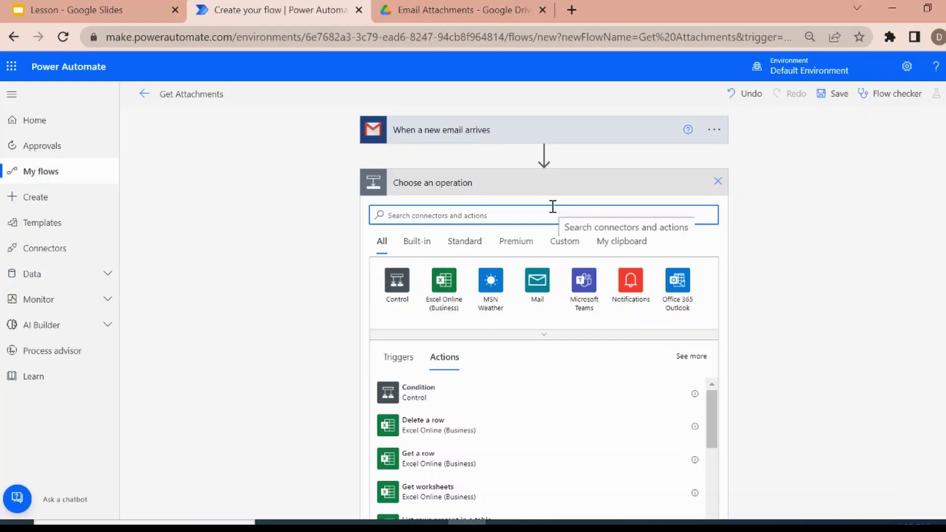
{"action": "type", "text": "d"}
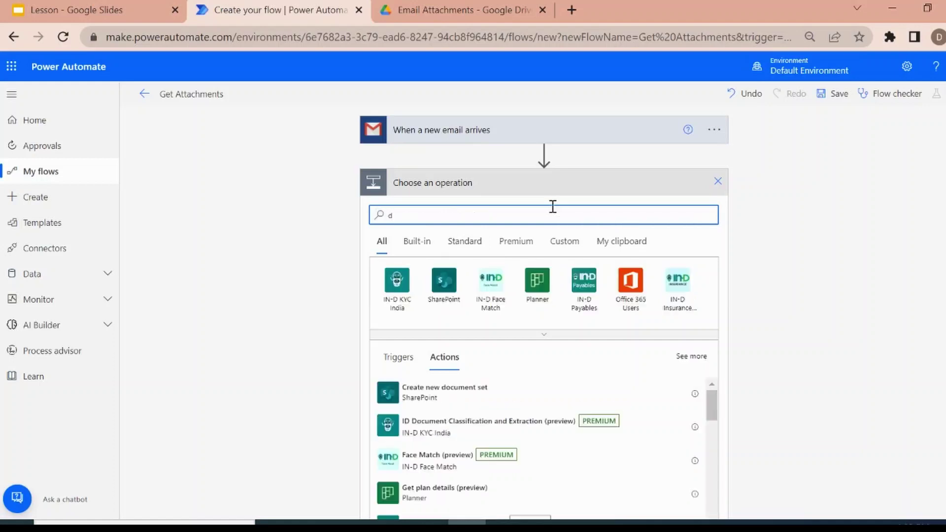
{"action": "key", "text": "BackSpace"}
{"action": "type", "text": "driv"}
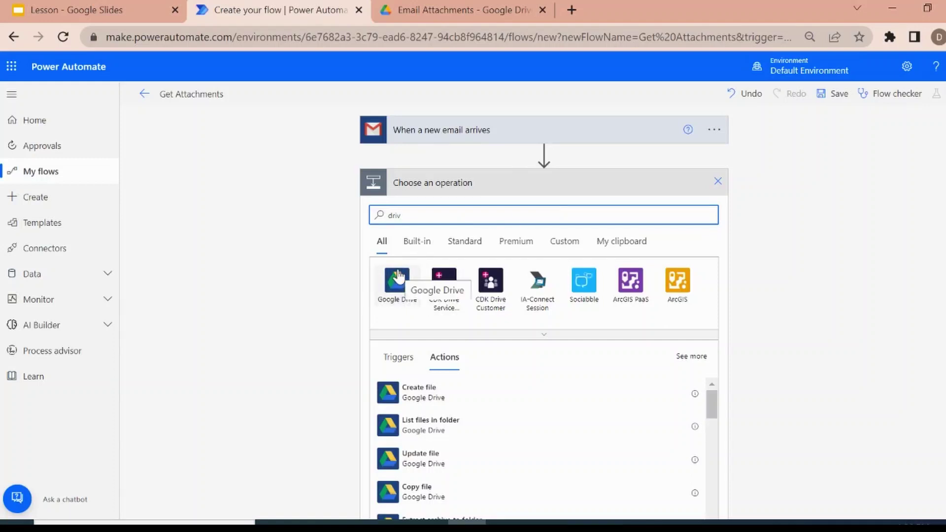
{"action": "left_click", "coordinate": [397, 280]}
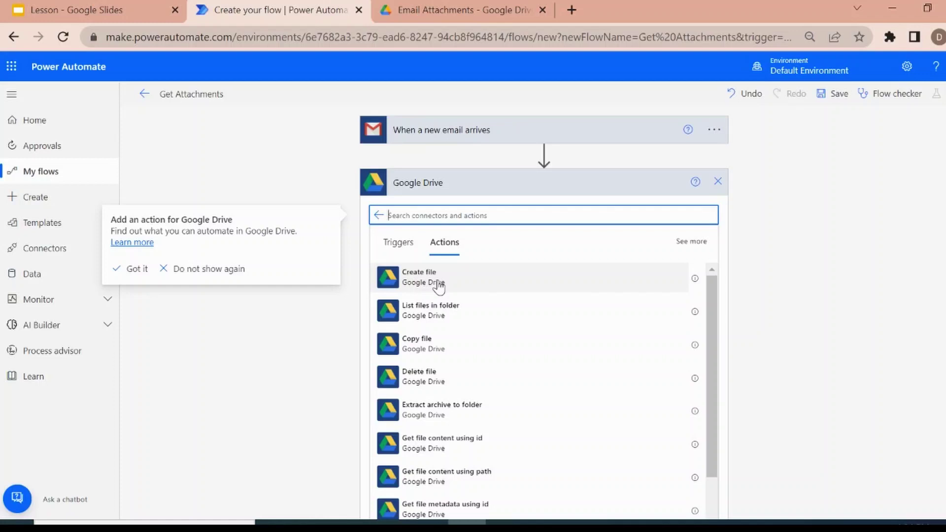
Dismiss the tip and add Google Drive's Create file action.
{"action": "left_click", "coordinate": [438, 286]}
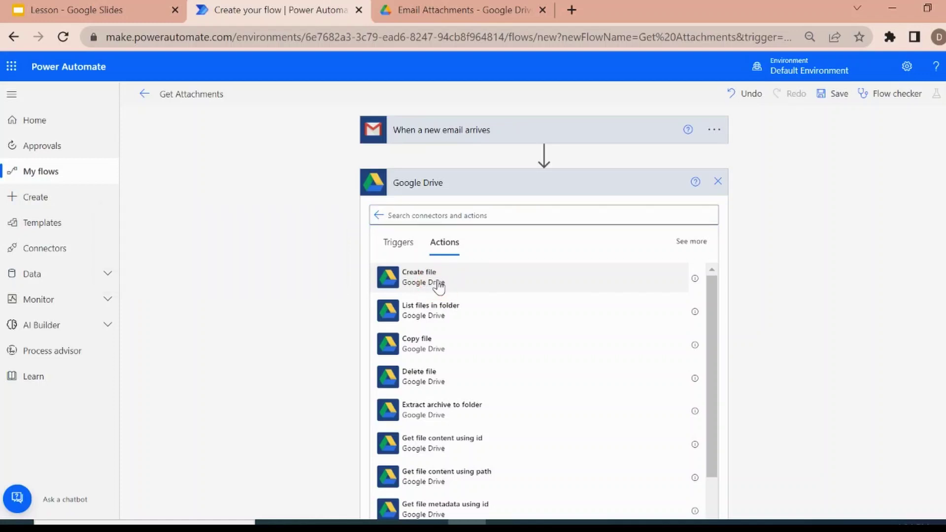
{"action": "left_click", "coordinate": [438, 283]}
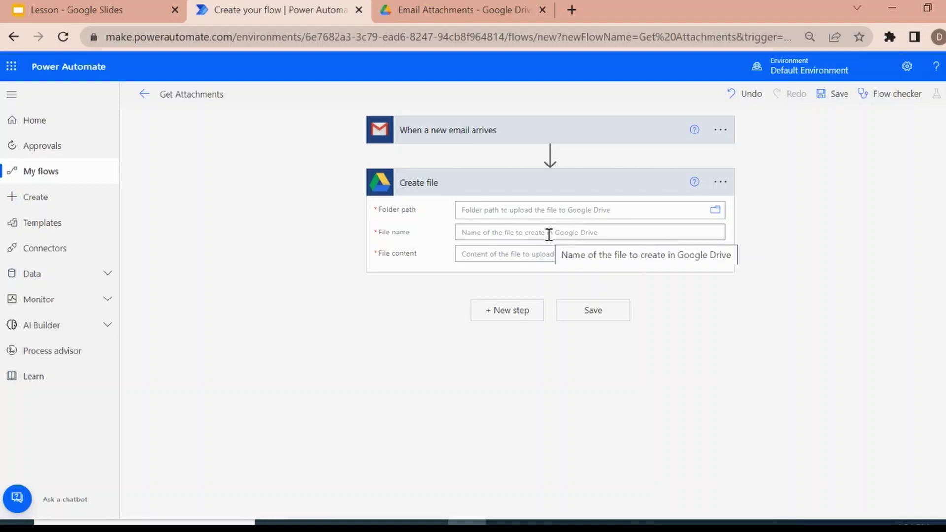
Set the Create file Folder path to /Email Attachments inside the GoogleDrive root.
{"action": "left_click", "coordinate": [675, 212]}
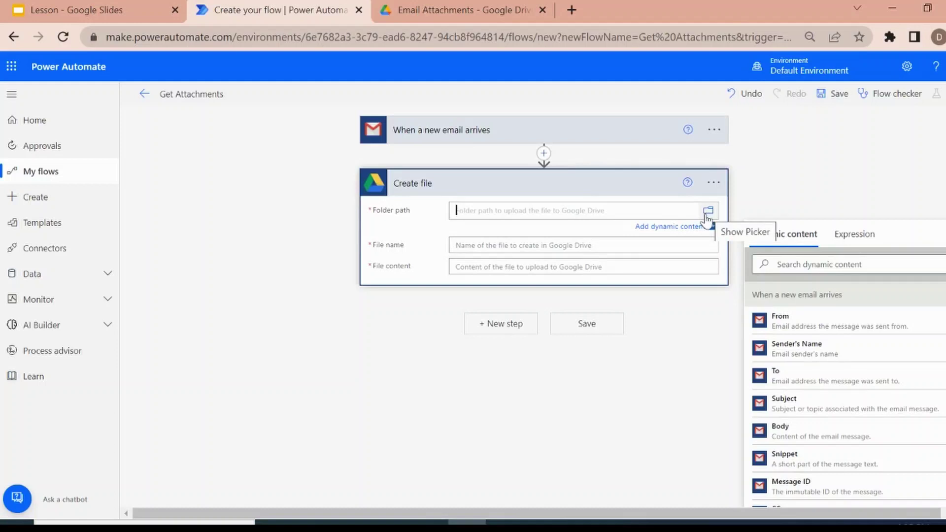
{"action": "left_click", "coordinate": [708, 212]}
{"action": "left_click", "coordinate": [708, 212]}
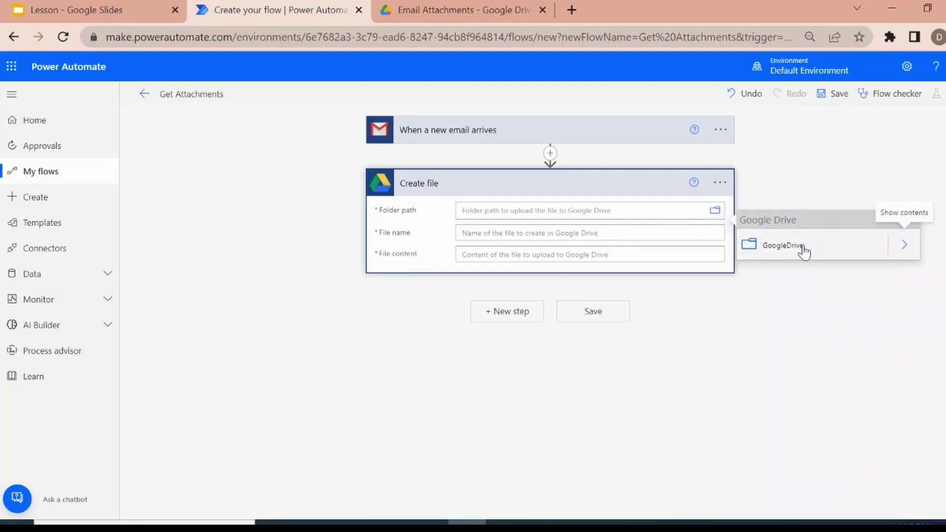
{"action": "left_click", "coordinate": [802, 247]}
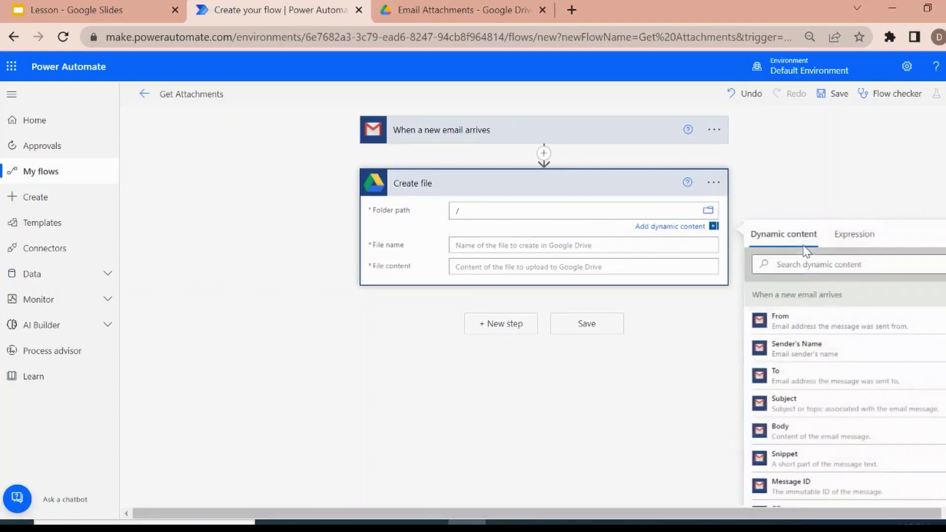
{"action": "left_click", "coordinate": [711, 216]}
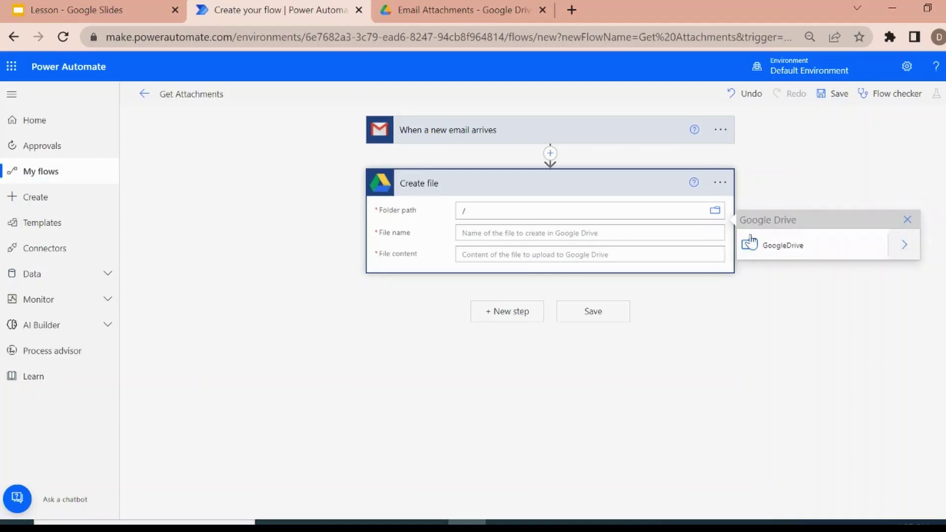
{"action": "left_click", "coordinate": [794, 251]}
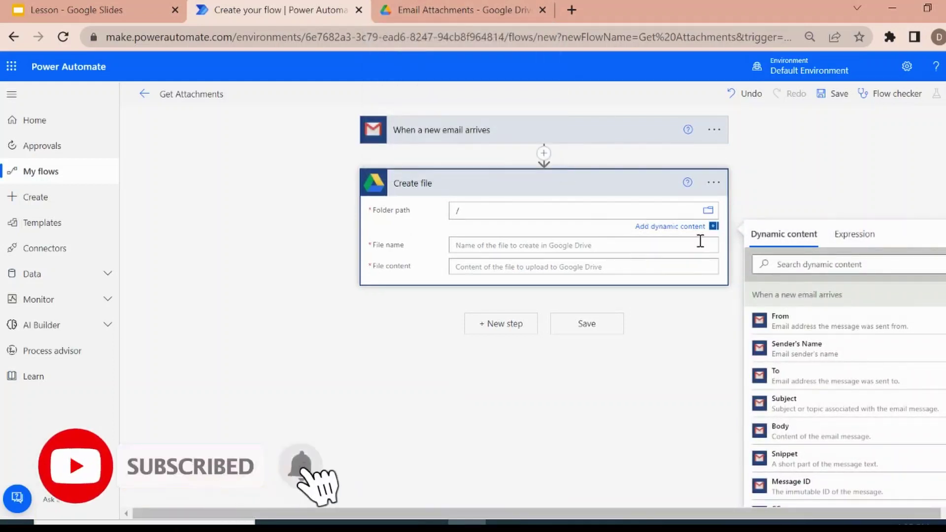
{"action": "left_click", "coordinate": [708, 211]}
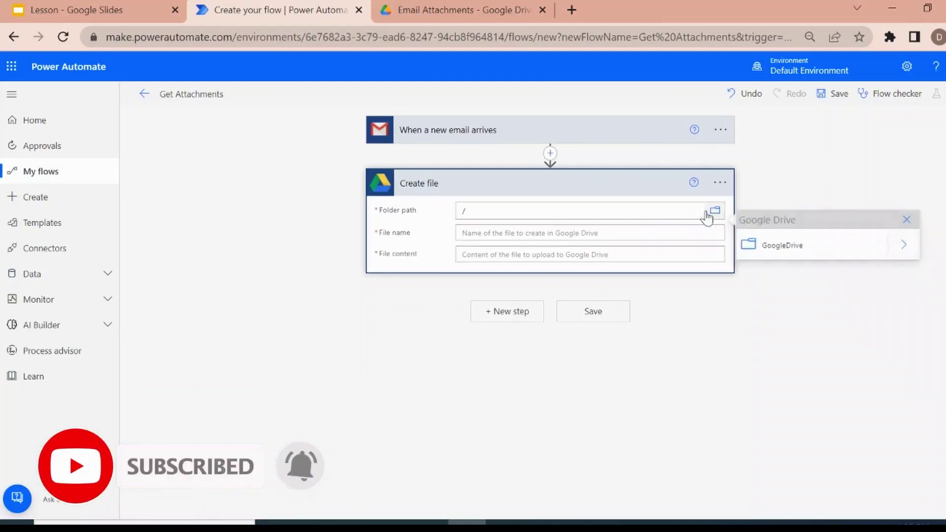
{"action": "left_click", "coordinate": [904, 247]}
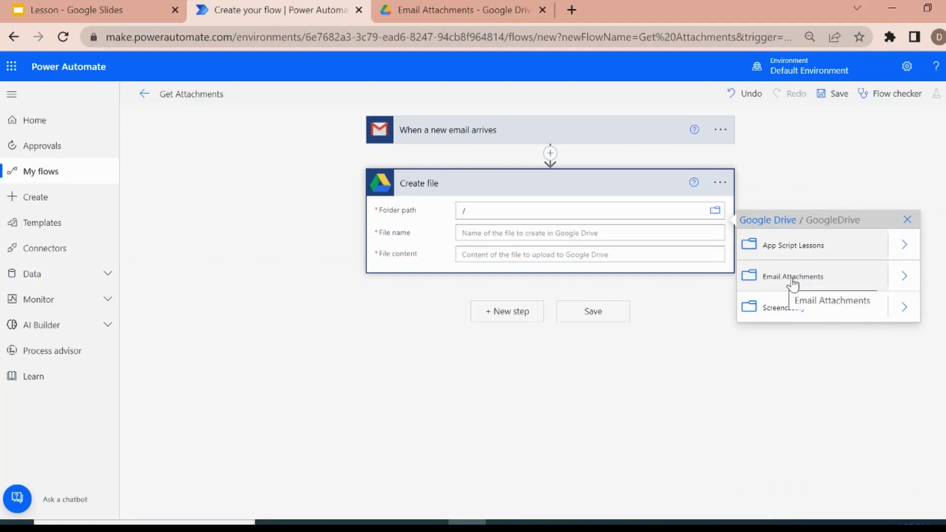
{"action": "left_click", "coordinate": [792, 279]}
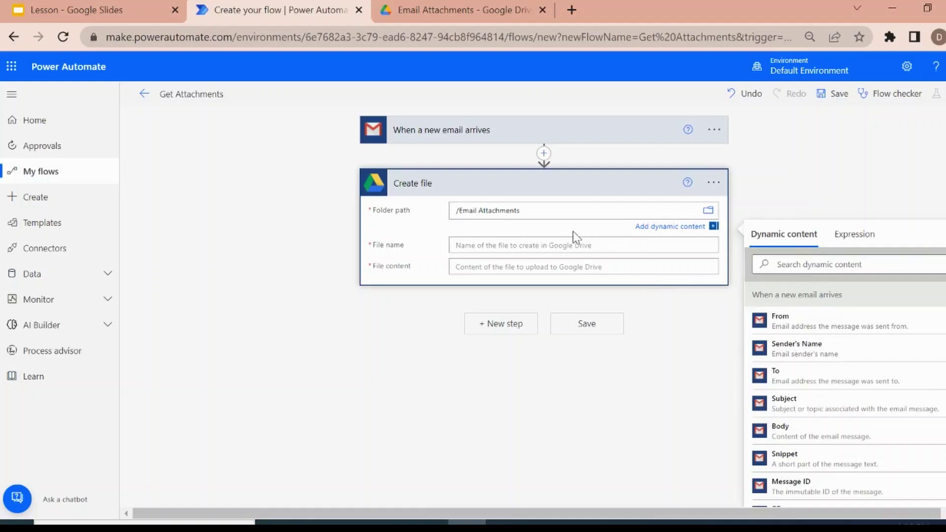
Set File name to the Attachments Name dynamic content, which wraps Create file in Apply to each.
{"action": "left_click", "coordinate": [520, 244]}
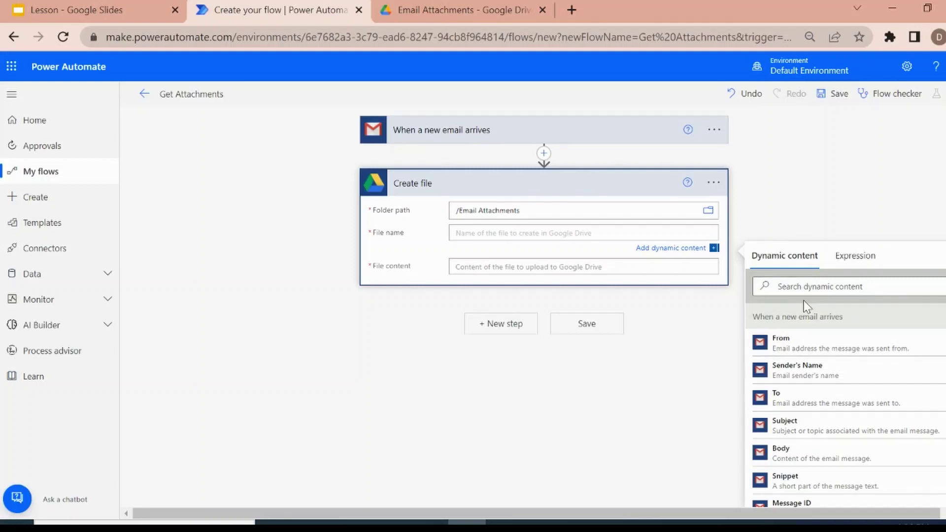
{"action": "left_click", "coordinate": [856, 257]}
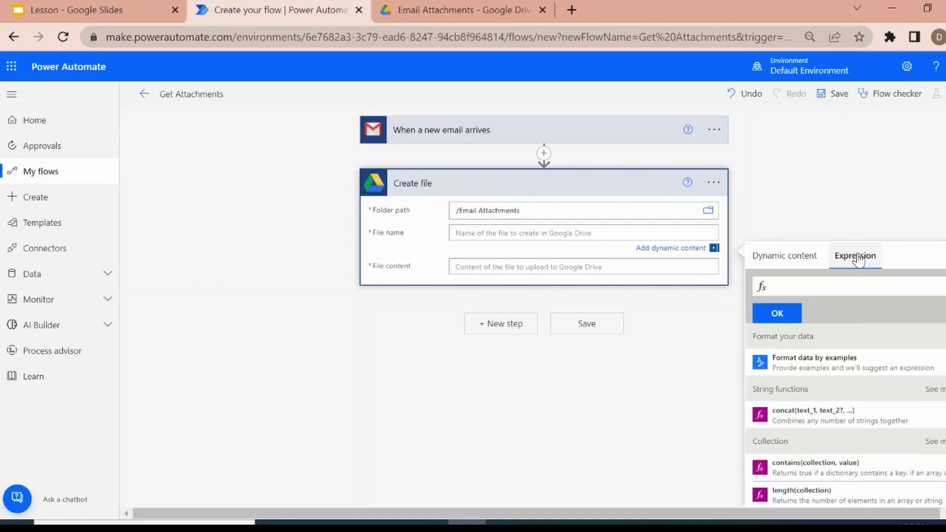
{"action": "left_click", "coordinate": [778, 264]}
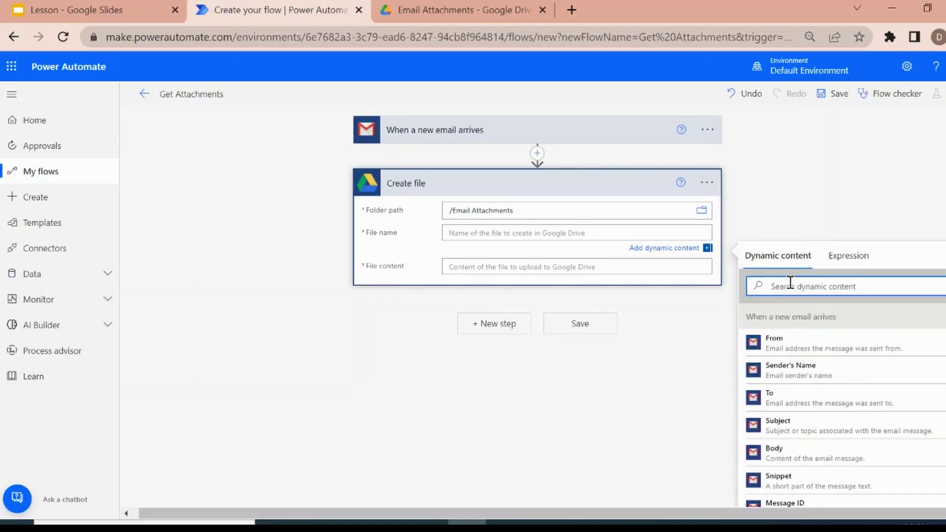
{"action": "left_click", "coordinate": [790, 283]}
{"action": "type", "text": "Attac"}
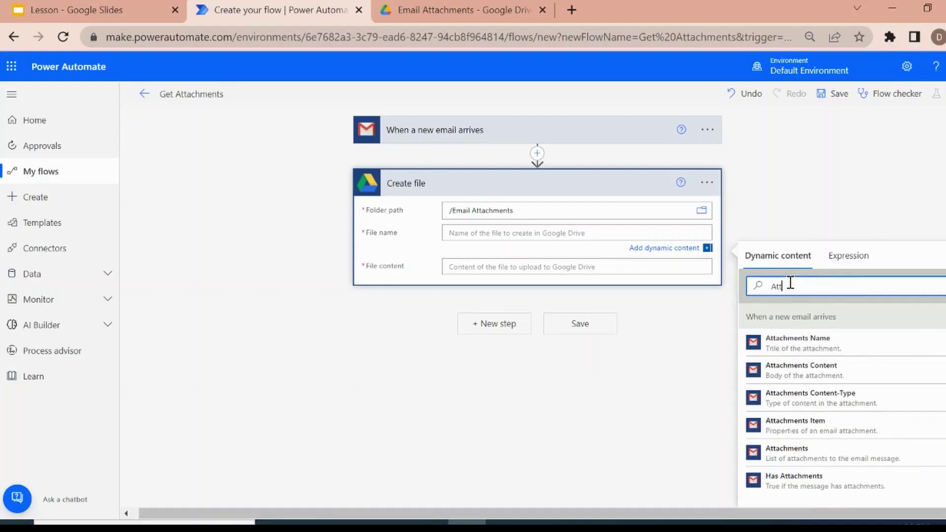
{"action": "left_click", "coordinate": [836, 337]}
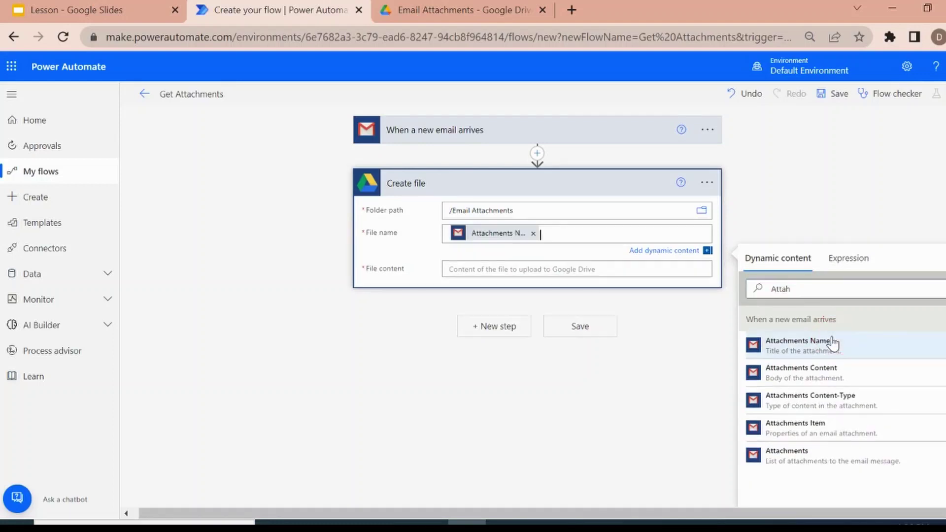
{"action": "left_click", "coordinate": [518, 225]}
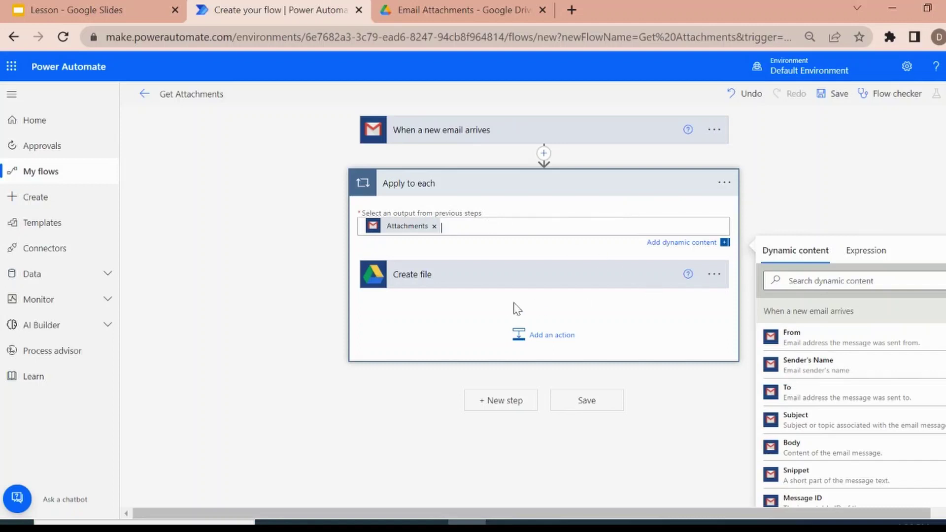
Set the looped Create file's File content to Attachments Content.
{"action": "left_click", "coordinate": [479, 284]}
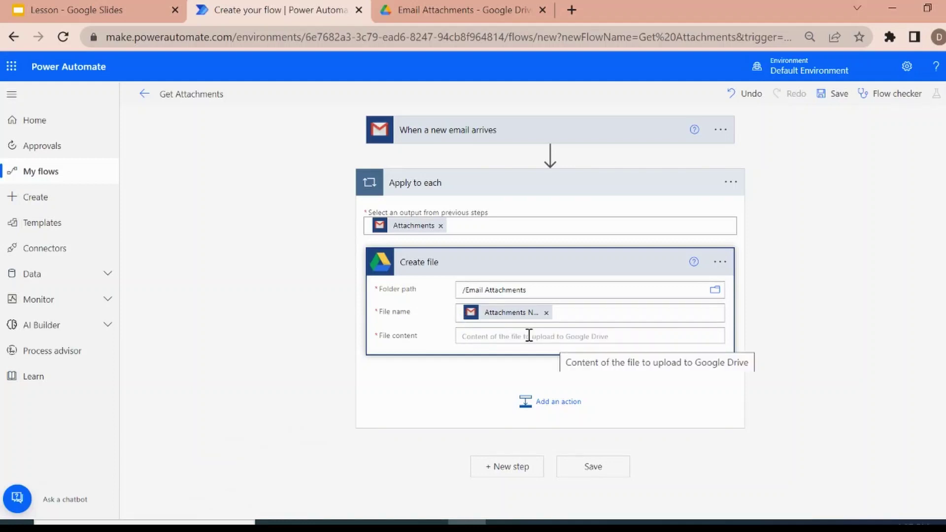
{"action": "left_click", "coordinate": [530, 337]}
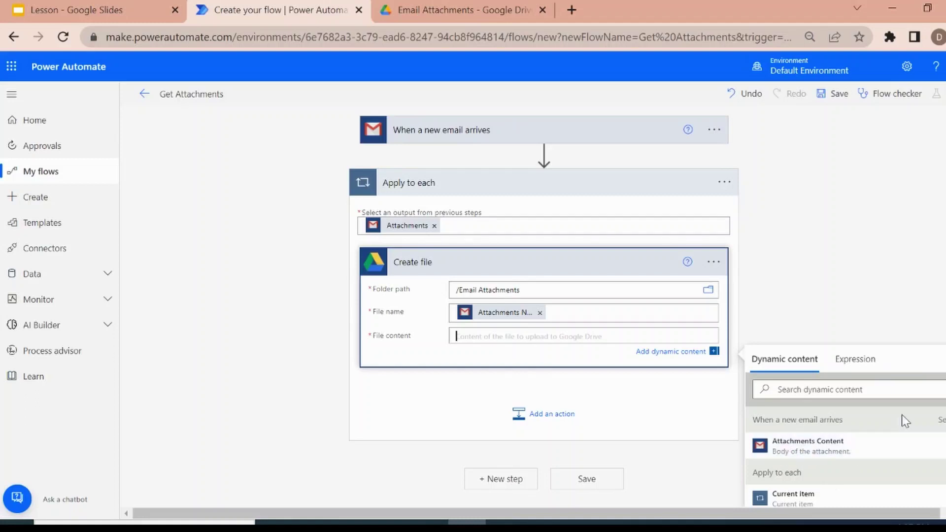
{"action": "scroll", "coordinate": [544, 306], "scroll_direction": "down", "scroll_amount": 1}
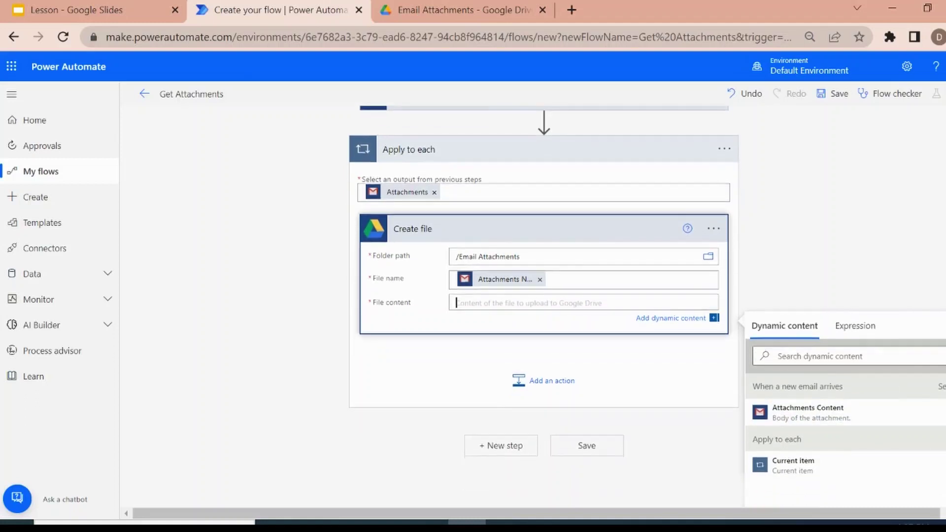
{"action": "left_click", "coordinate": [807, 414]}
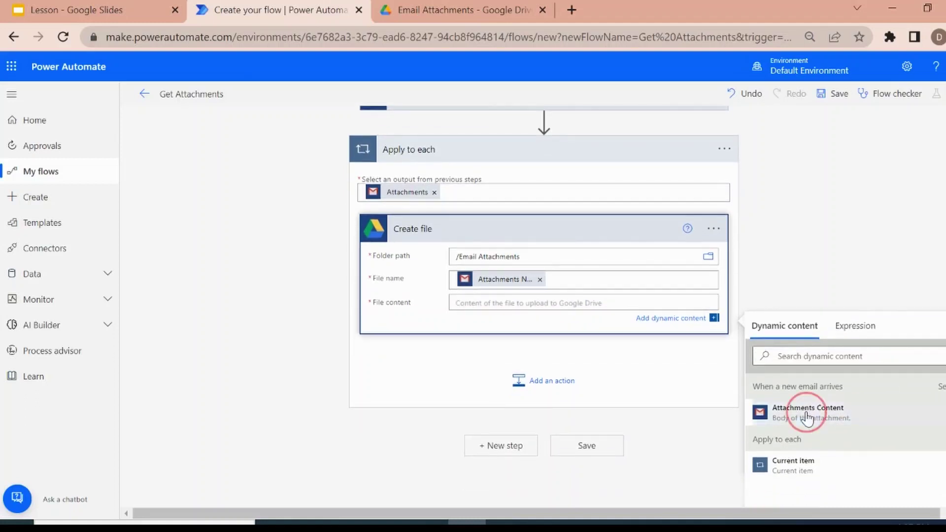
{"action": "left_click", "coordinate": [822, 285]}
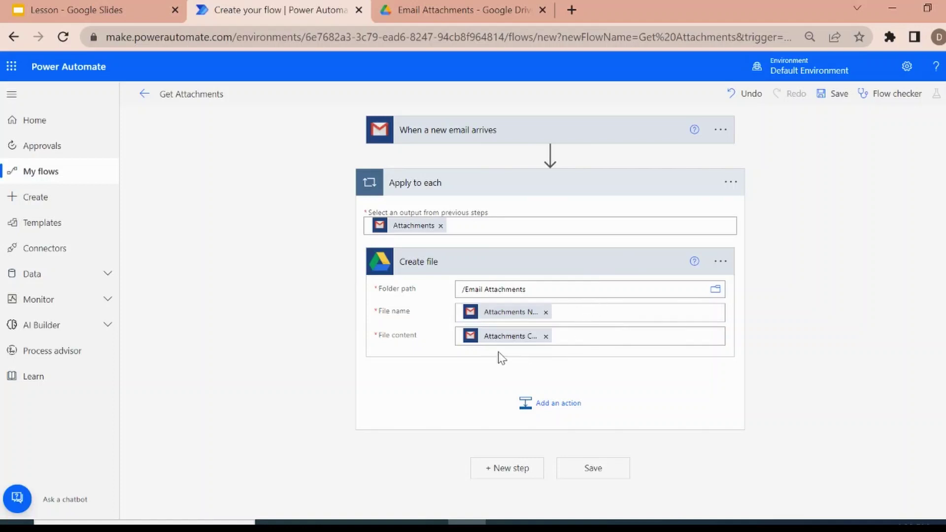
Save the Get Attachments flow and start a manual test run.
{"action": "left_click", "coordinate": [578, 474]}
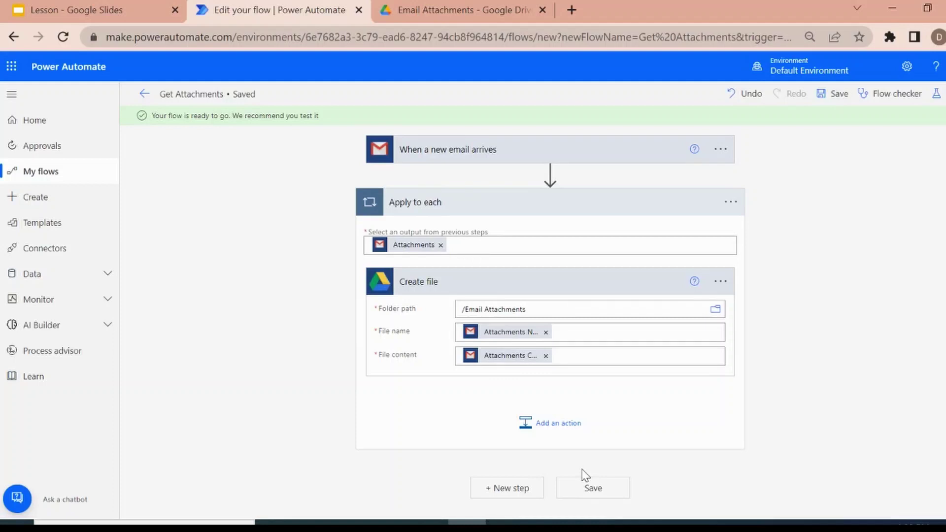
{"action": "left_click", "coordinate": [936, 93]}
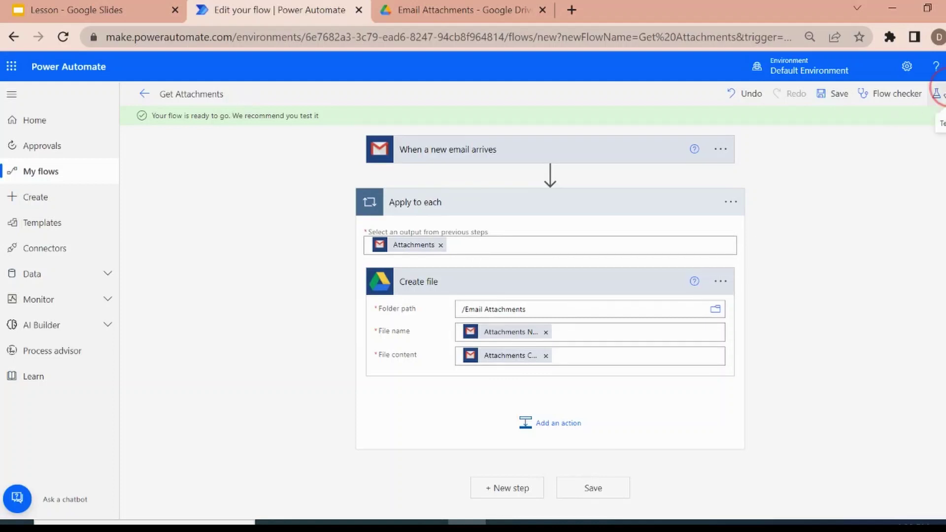
{"action": "left_click", "coordinate": [788, 125]}
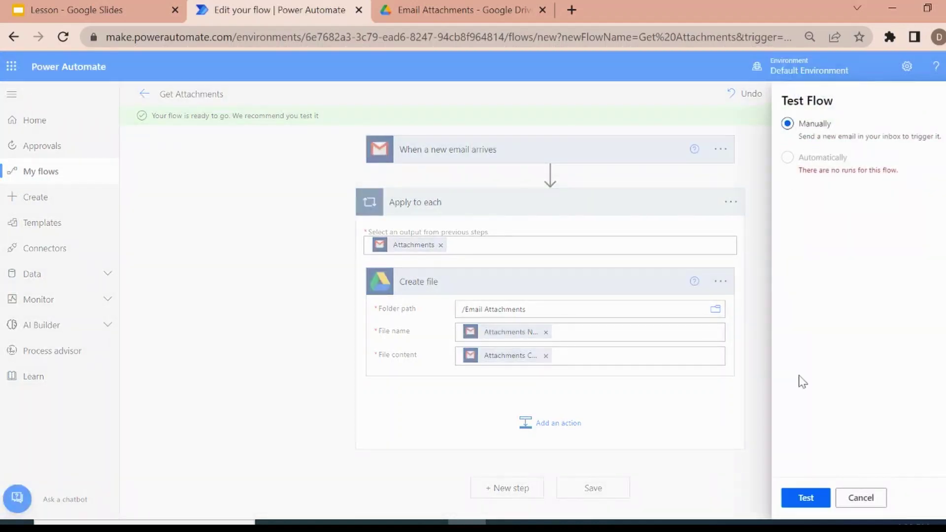
{"action": "left_click", "coordinate": [807, 499]}
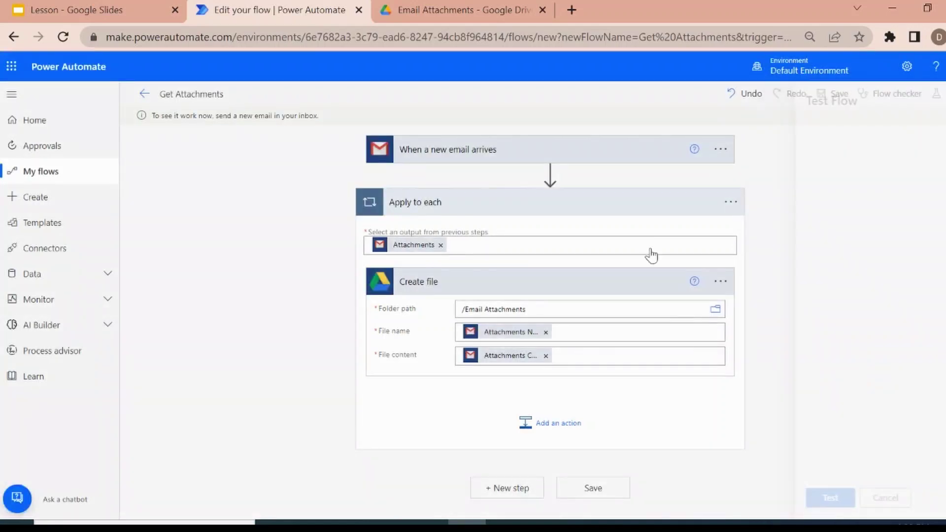
Go to Gmail in a new browser tab.
{"action": "left_click", "coordinate": [571, 11]}
{"action": "type", "text": "gm"}
{"action": "key", "text": "Return"}
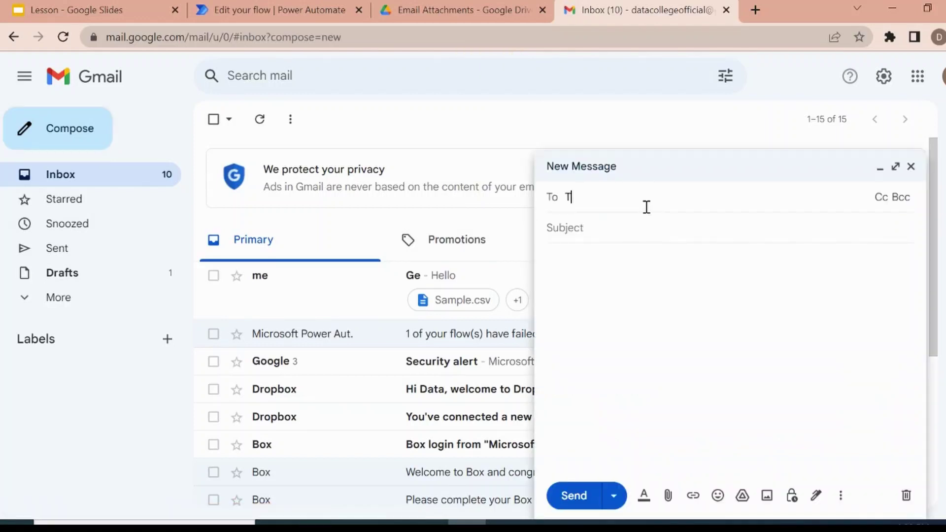
Address the email to your own account with subject 'Test Email' and body 'Hello,'.
{"action": "type", "text": "data"}
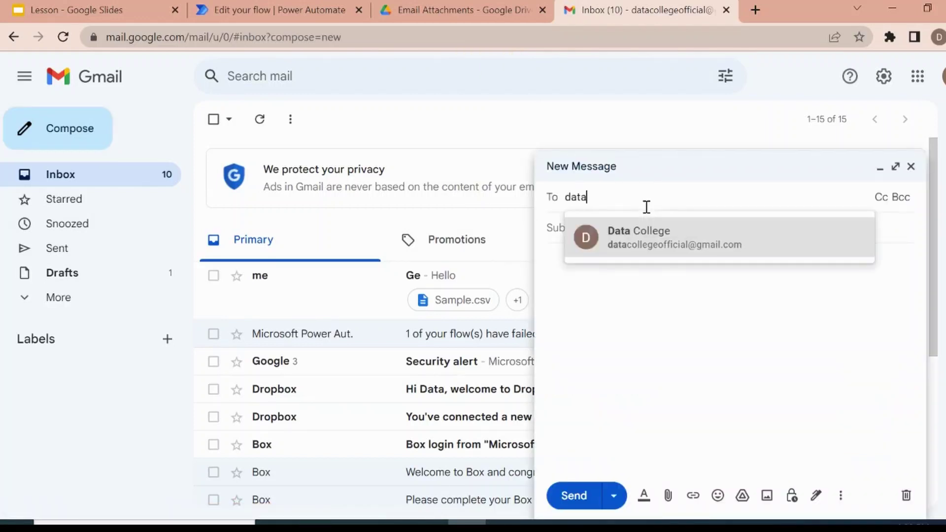
{"action": "left_click", "coordinate": [651, 250]}
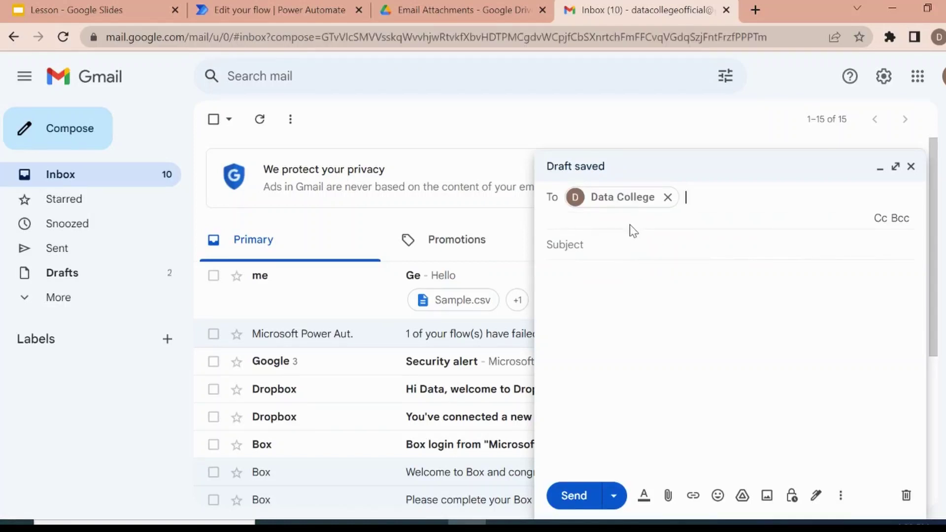
{"action": "left_click", "coordinate": [613, 239]}
{"action": "type", "text": "Test Email"}
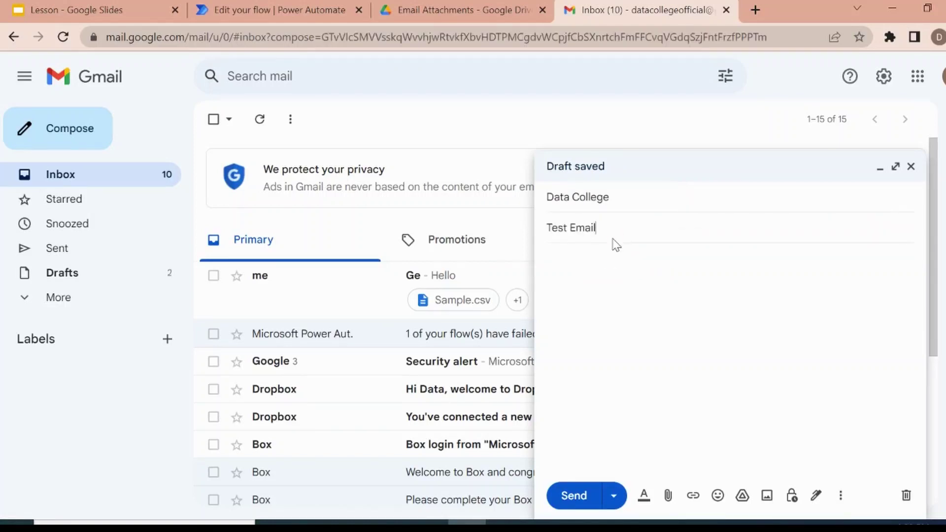
{"action": "left_click", "coordinate": [619, 257]}
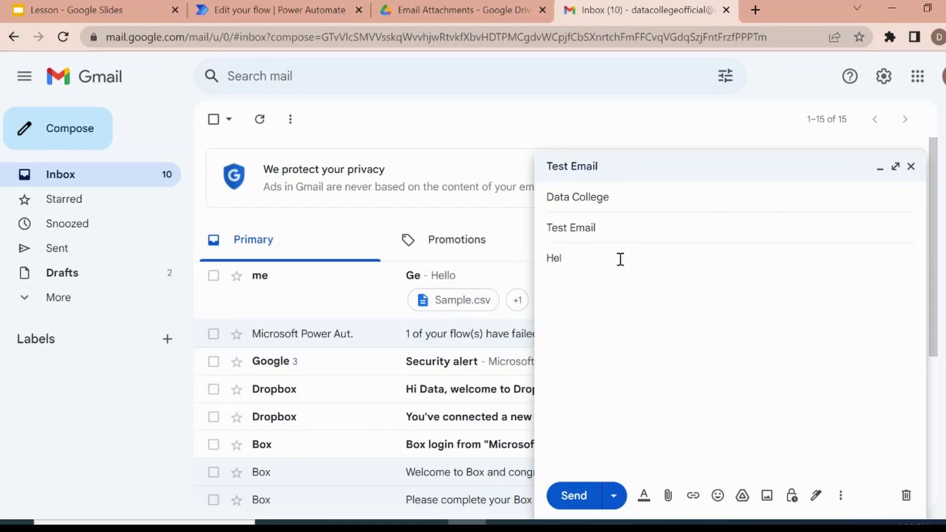
{"action": "type", "text": "Hello,"}
Attach Sample.csv and Sample.png and send the email.
{"action": "left_click", "coordinate": [668, 496]}
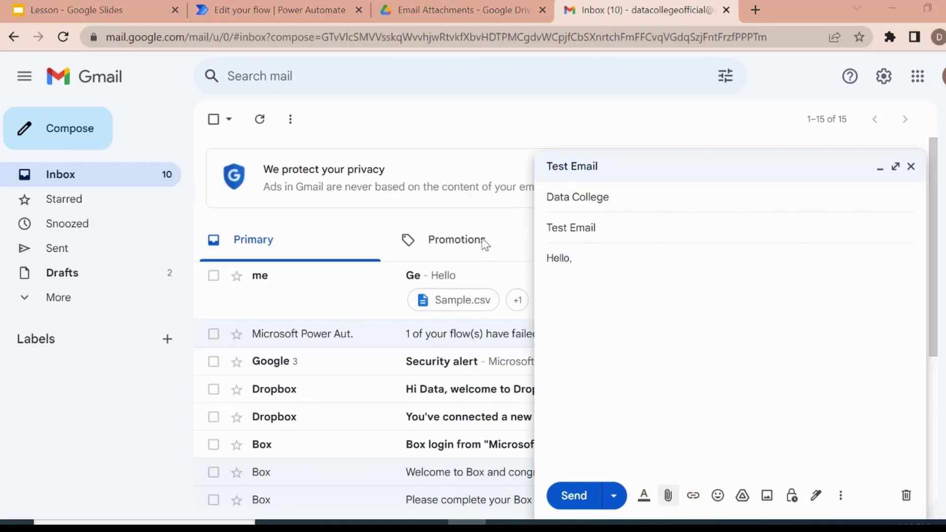
{"action": "left_click", "coordinate": [112, 153]}
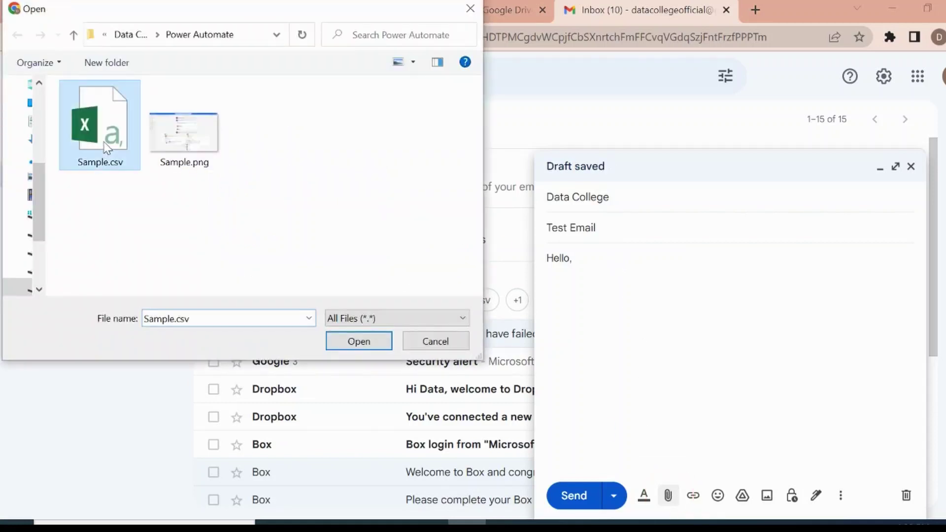
{"action": "left_click", "coordinate": [186, 166], "text": "ctrl"}
{"action": "left_click", "coordinate": [344, 346]}
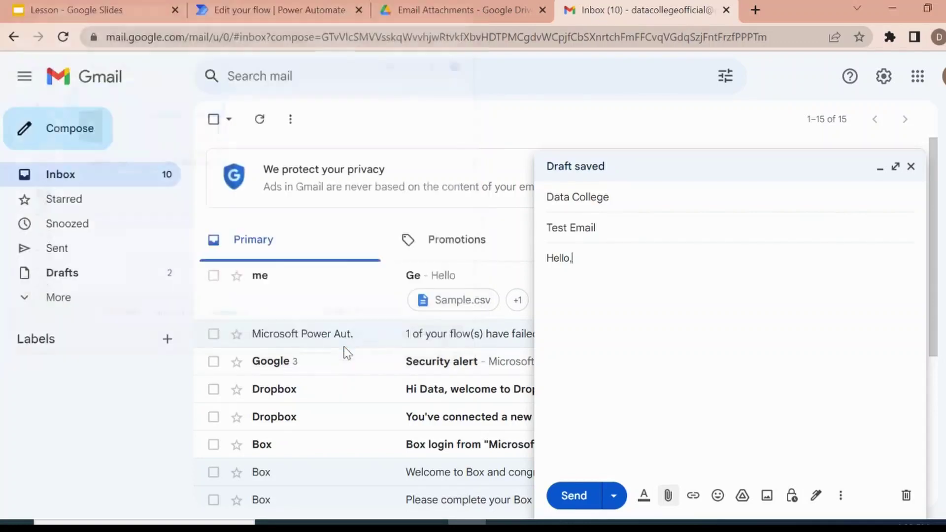
{"action": "left_click", "coordinate": [577, 496]}
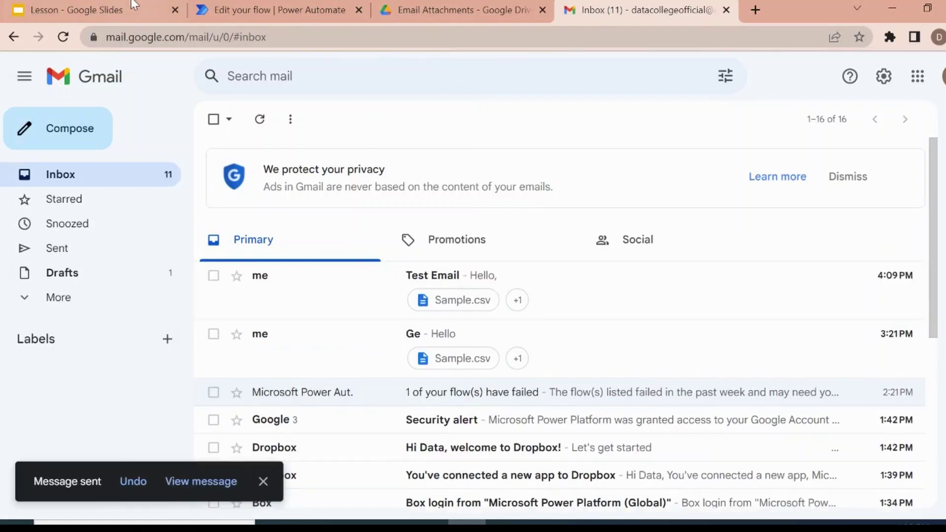
Open the test run and expand Apply to each to confirm Create file completed.
{"action": "left_click", "coordinate": [260, 6]}
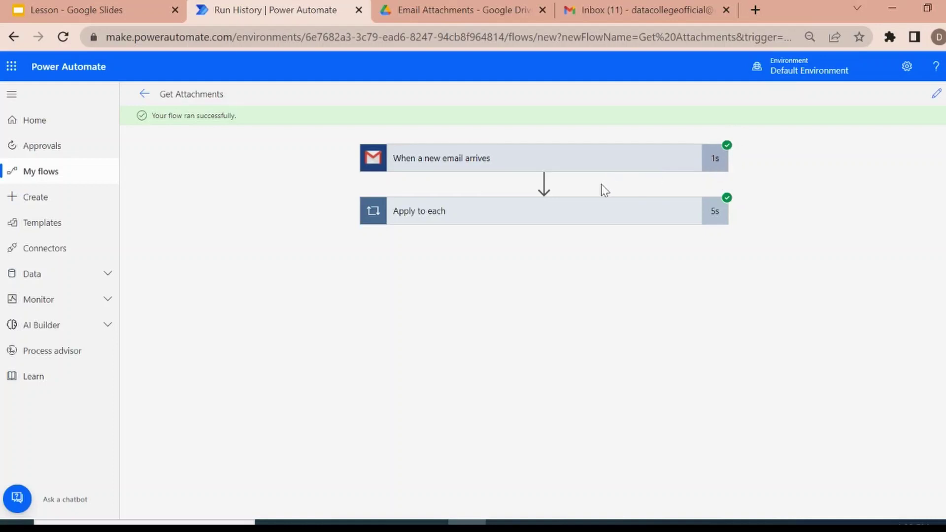
{"action": "left_click", "coordinate": [585, 222]}
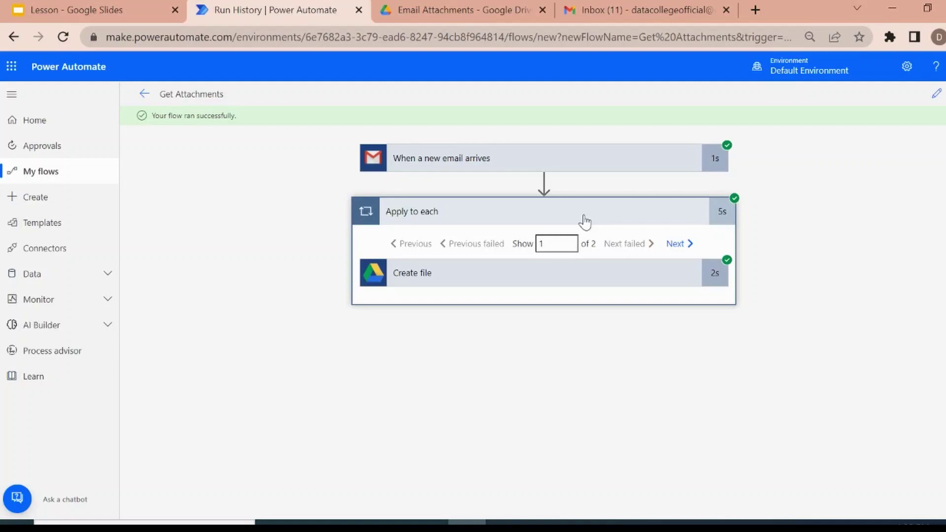
{"action": "left_click", "coordinate": [572, 215]}
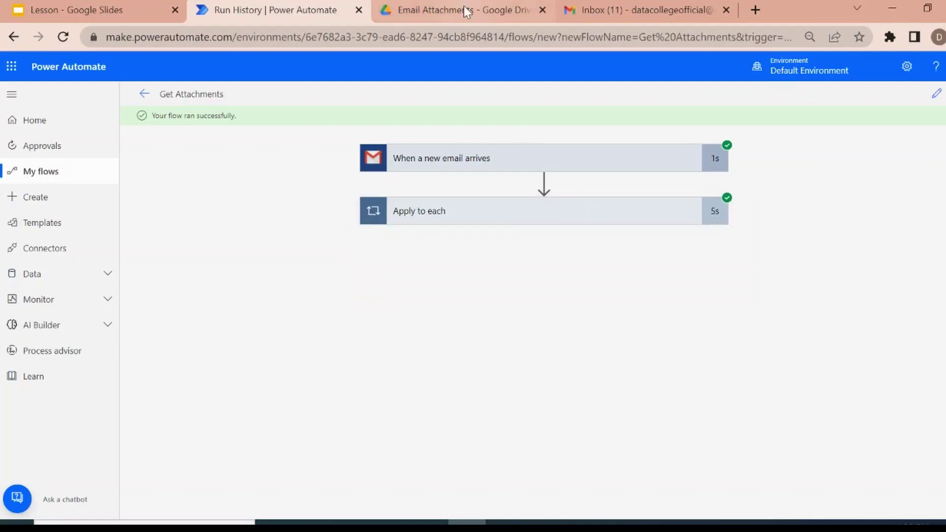
Refresh Drive's Email Attachments folder to see Sample.csv and Sample.png, then return to Run History.
{"action": "left_click", "coordinate": [463, 10]}
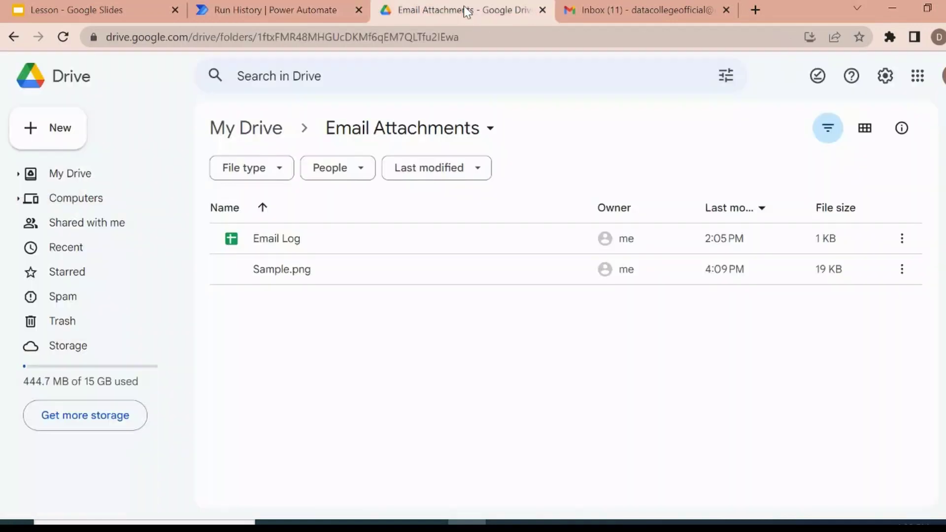
{"action": "left_click", "coordinate": [379, 355]}
{"action": "key", "text": "F5"}
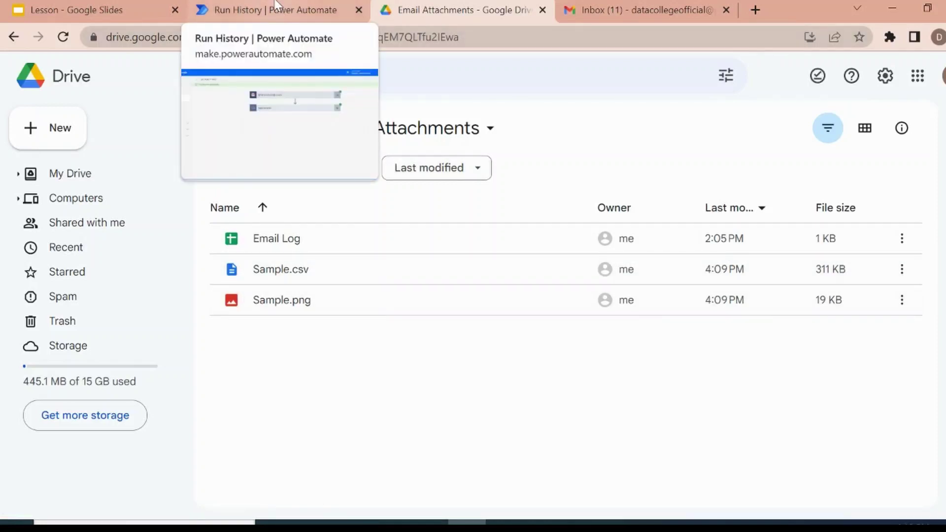
{"action": "left_click", "coordinate": [269, 10]}
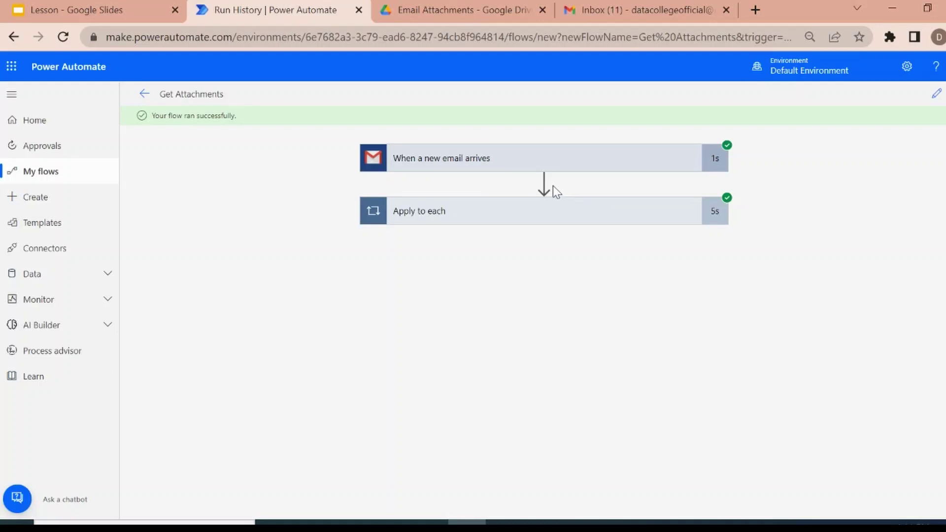
Go back to the flow details, dismiss the flow-ready message, and view My flows.
{"action": "left_click", "coordinate": [147, 96]}
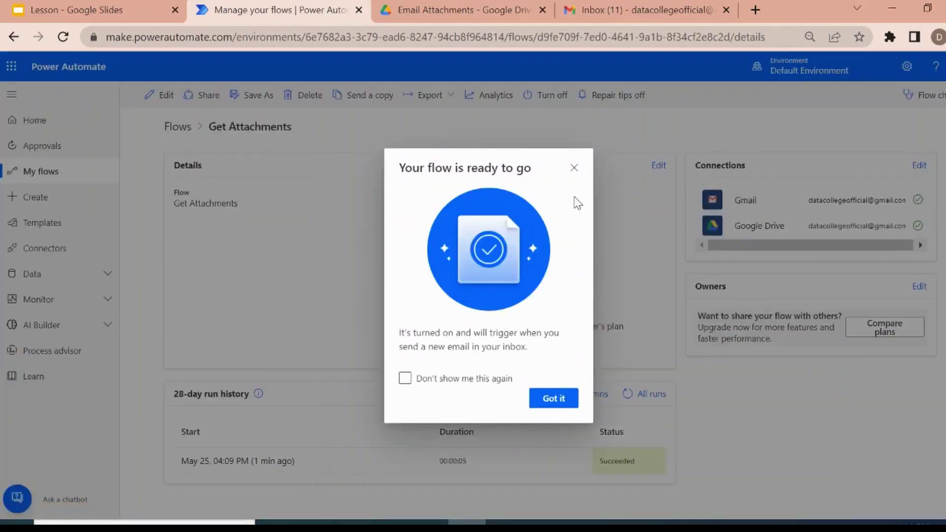
{"action": "left_click", "coordinate": [573, 168]}
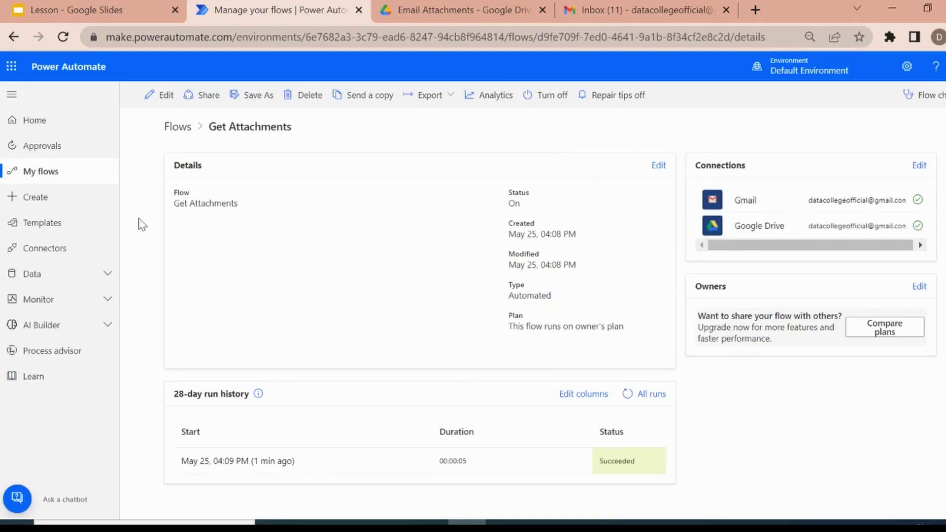
{"action": "left_click", "coordinate": [29, 173]}
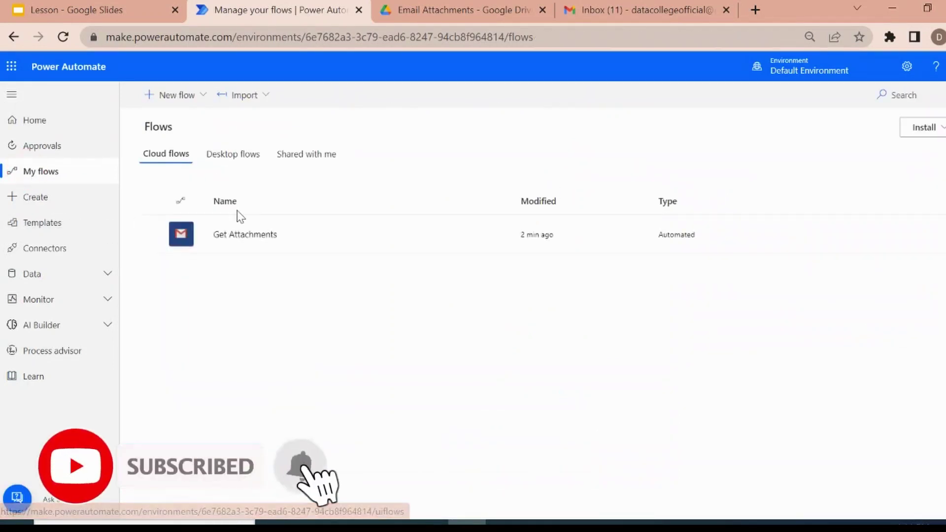
{"action": "mouse_move", "coordinate": [367, 250]}
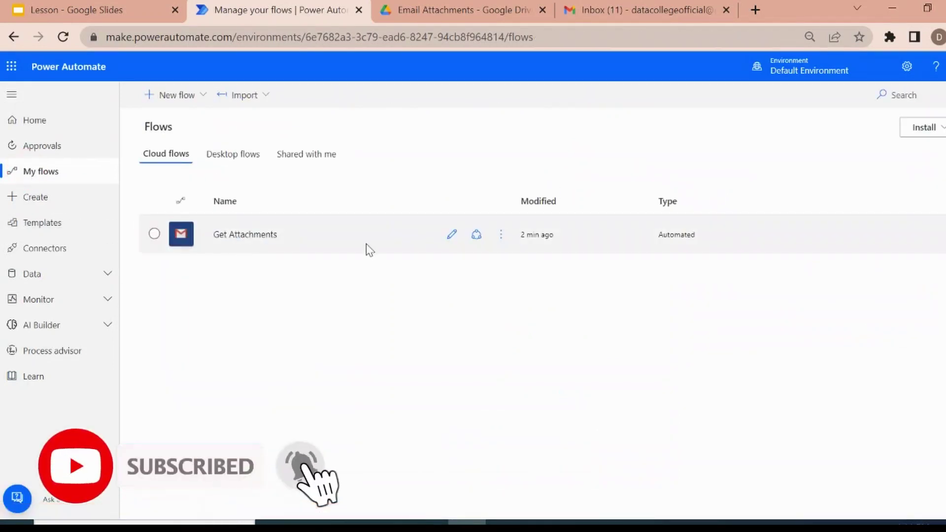
Edit Get Attachments to add a parallel branch after the trigger and select the Box connector.
{"action": "left_click", "coordinate": [452, 236]}
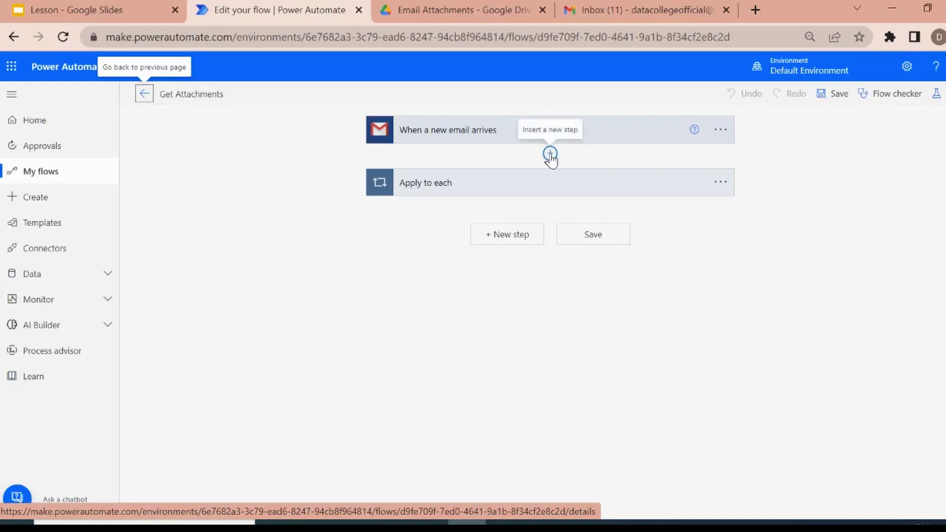
{"action": "left_click", "coordinate": [549, 156]}
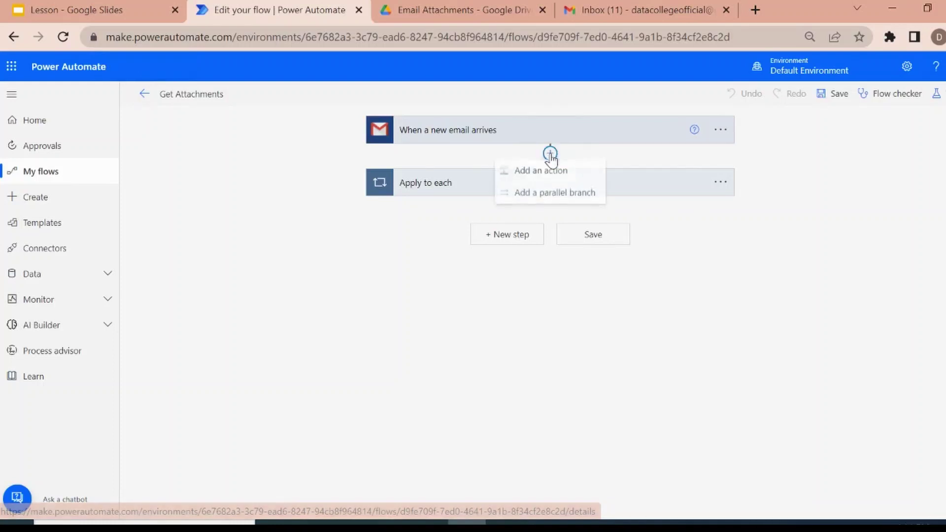
{"action": "left_click", "coordinate": [540, 197]}
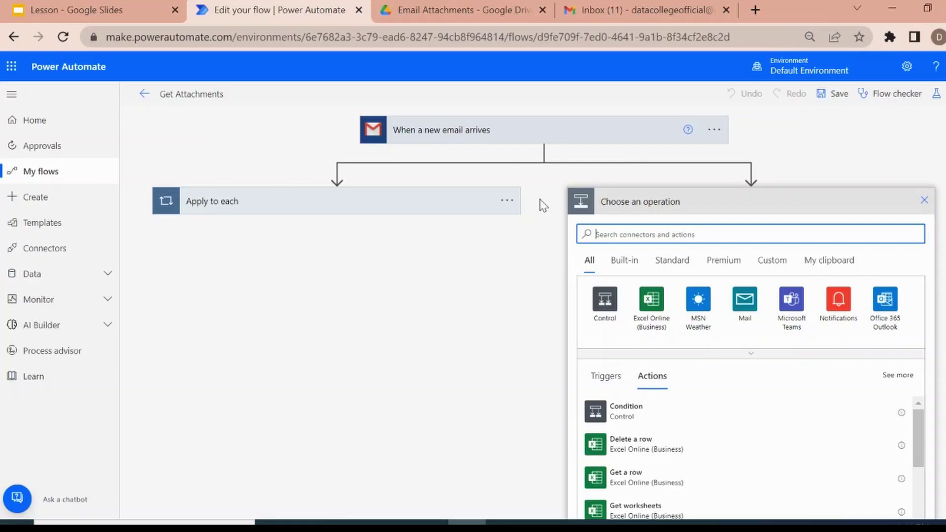
{"action": "type", "text": "box"}
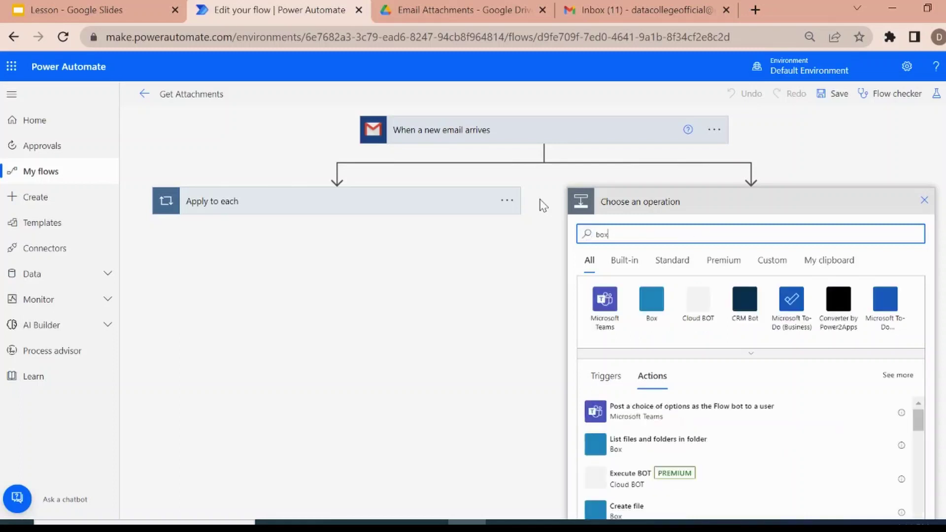
{"action": "left_click", "coordinate": [603, 299]}
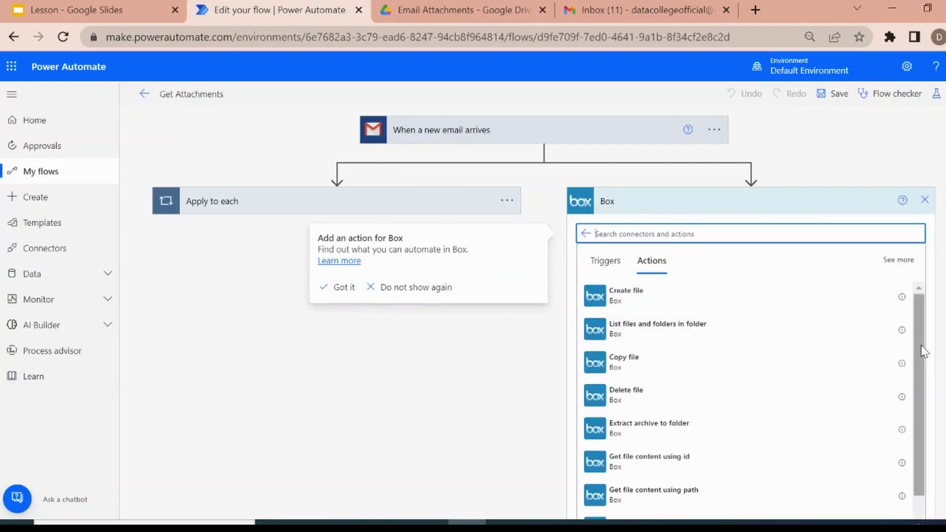
{"action": "left_click_drag", "start_coordinate": [923, 351], "coordinate": [925, 308]}
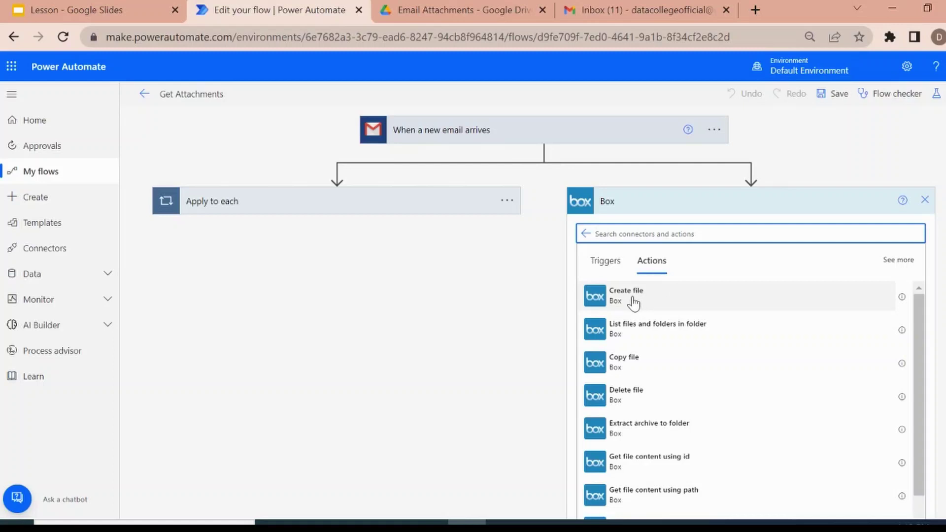
Add Box's Create file action to the parallel branch and start on its Folder Path.
{"action": "left_click", "coordinate": [633, 301]}
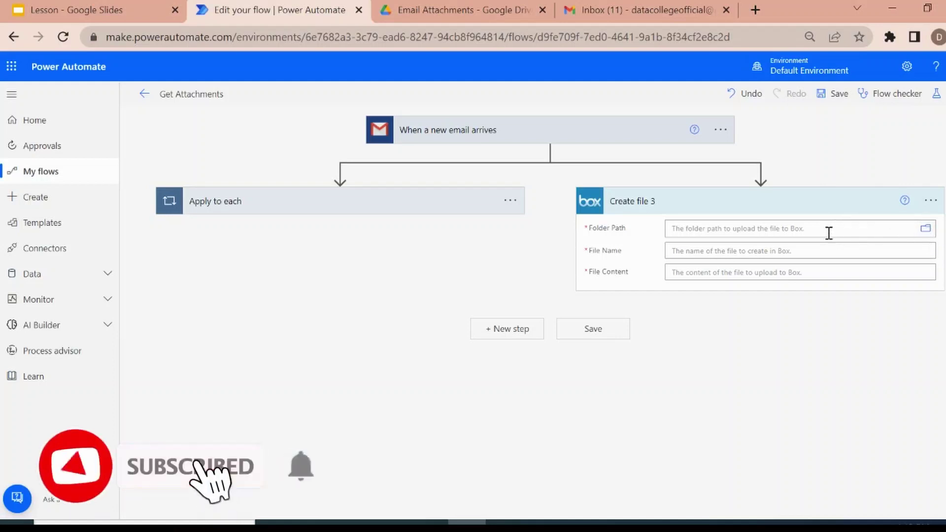
{"action": "left_click", "coordinate": [827, 231]}
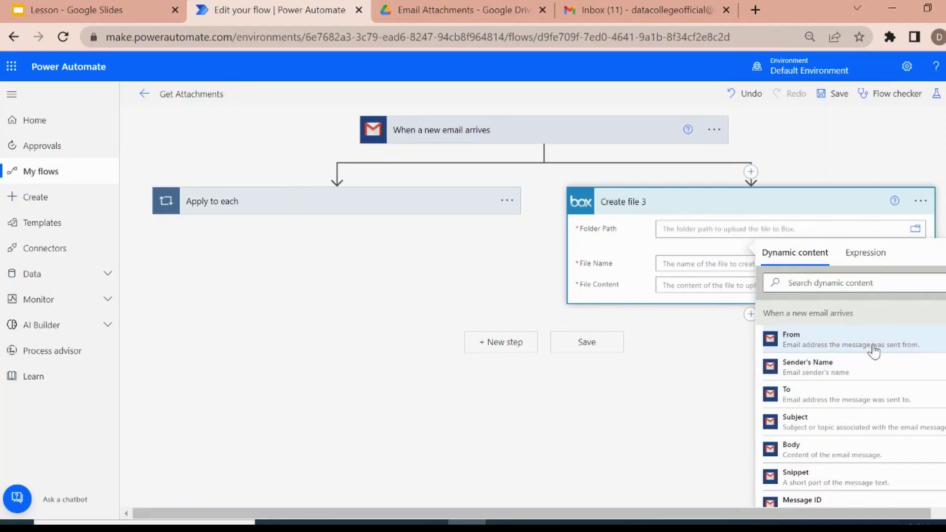
Set the Folder Path of Box's Create file 3 to the email's From value.
{"action": "left_click", "coordinate": [874, 351]}
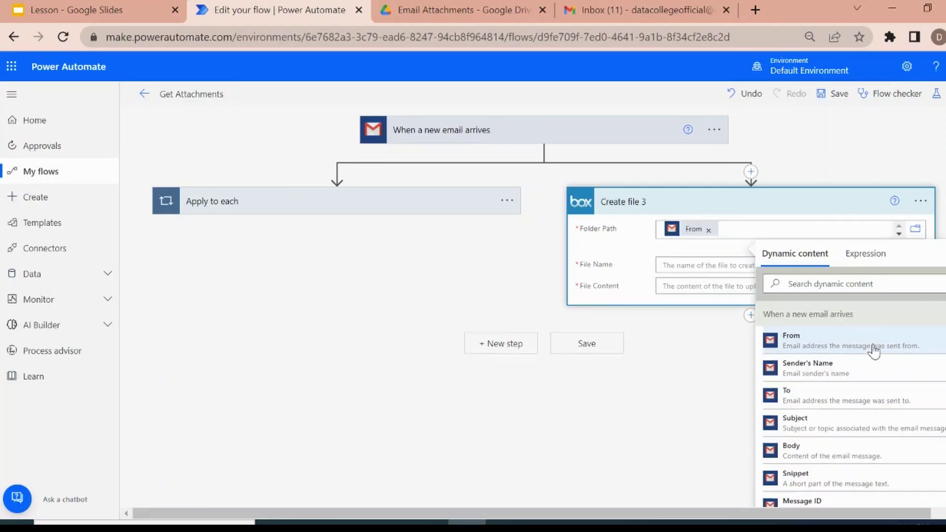
{"action": "left_click", "coordinate": [691, 267]}
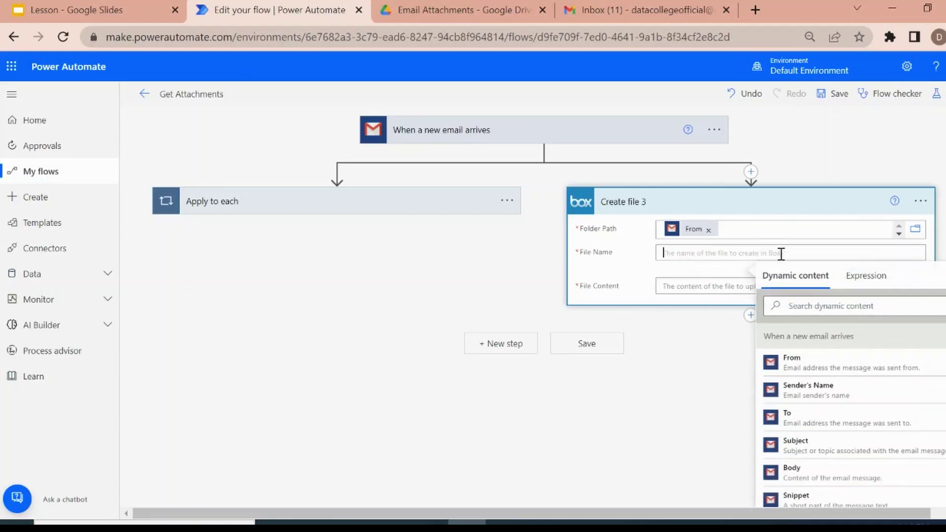
{"action": "left_click", "coordinate": [754, 234]}
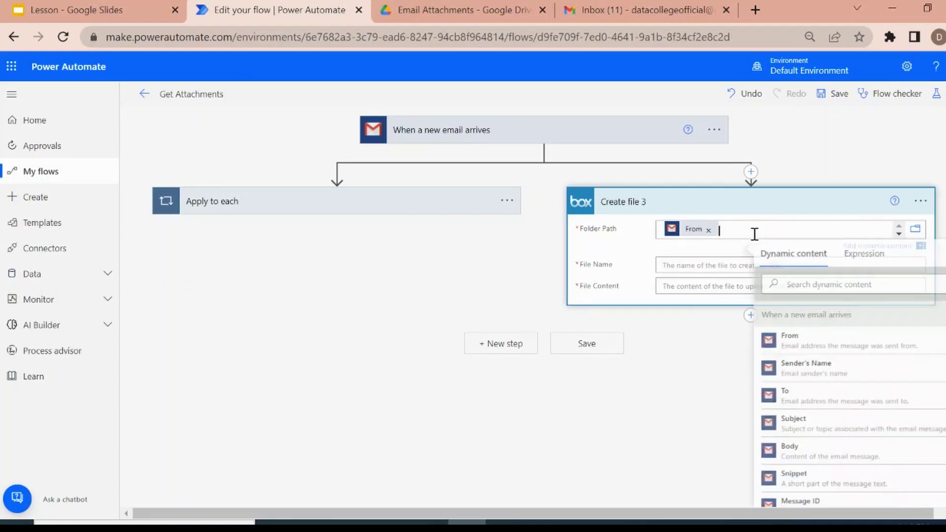
{"action": "key", "text": "BackSpace"}
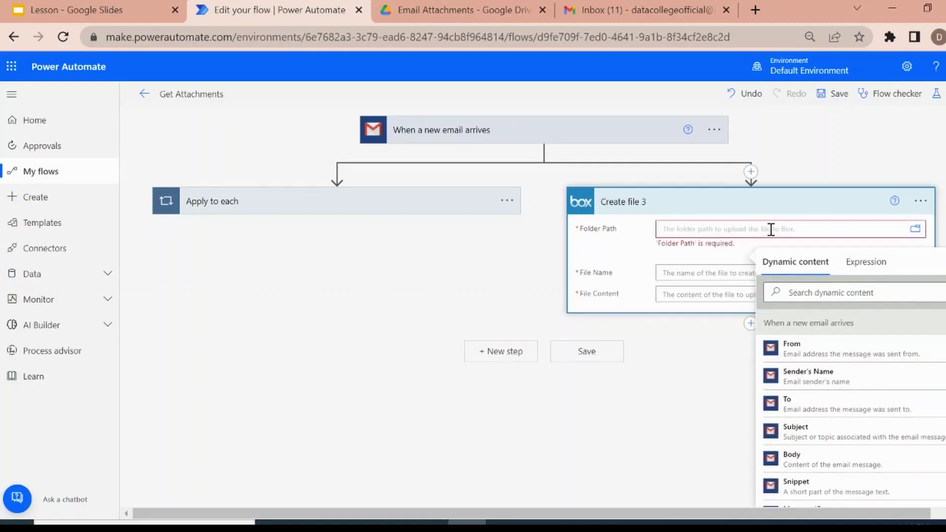
{"action": "left_click", "coordinate": [912, 231]}
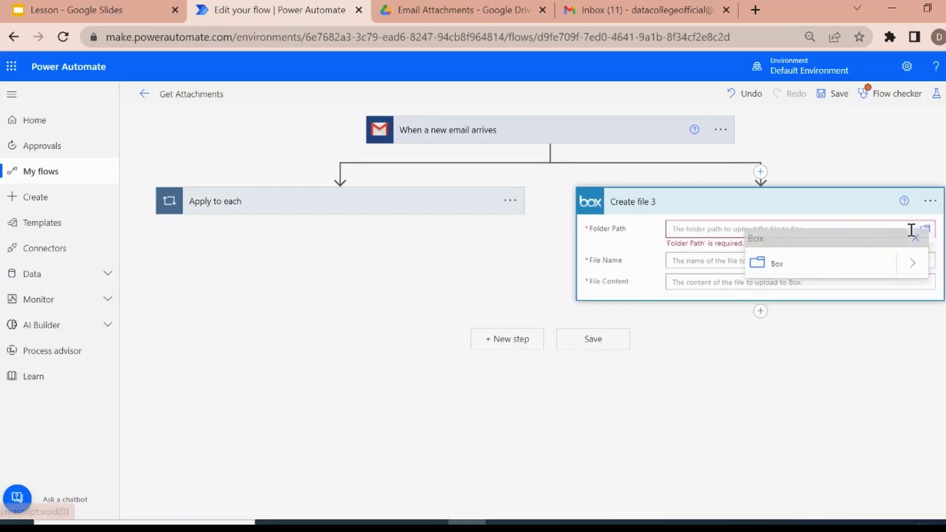
{"action": "left_click", "coordinate": [907, 266]}
{"action": "left_click", "coordinate": [797, 264]}
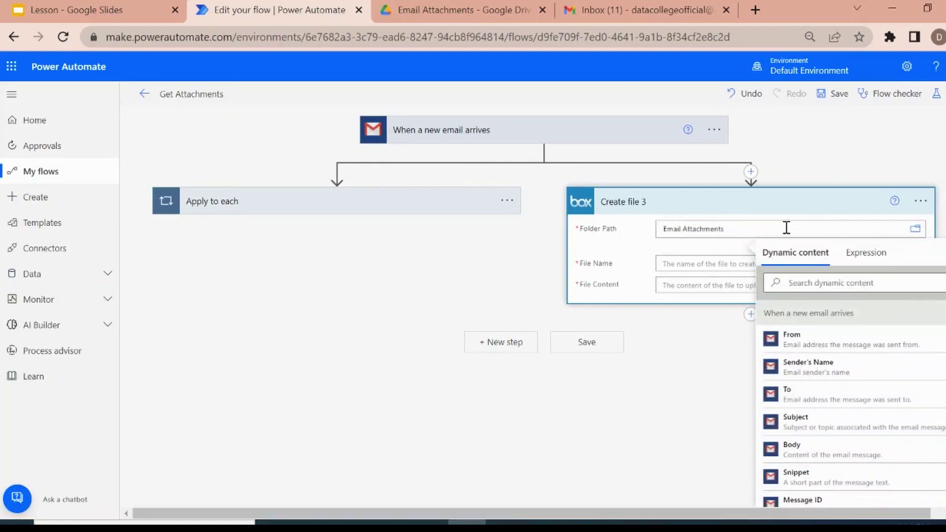
{"action": "left_click", "coordinate": [787, 228]}
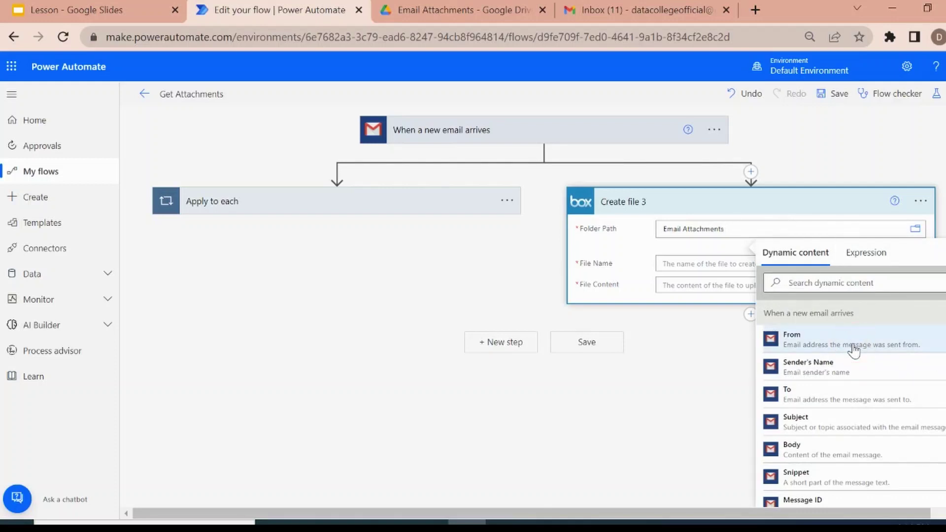
{"action": "left_click", "coordinate": [854, 345]}
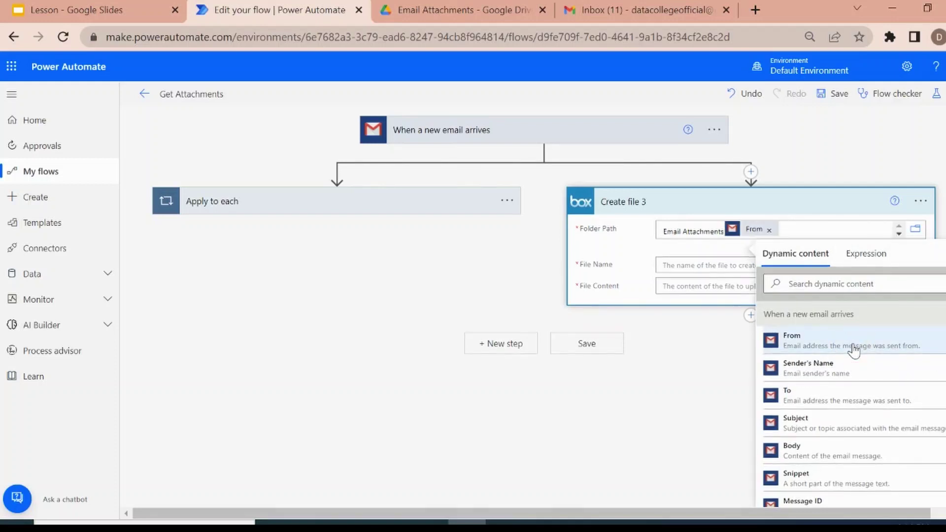
{"action": "left_click", "coordinate": [769, 230]}
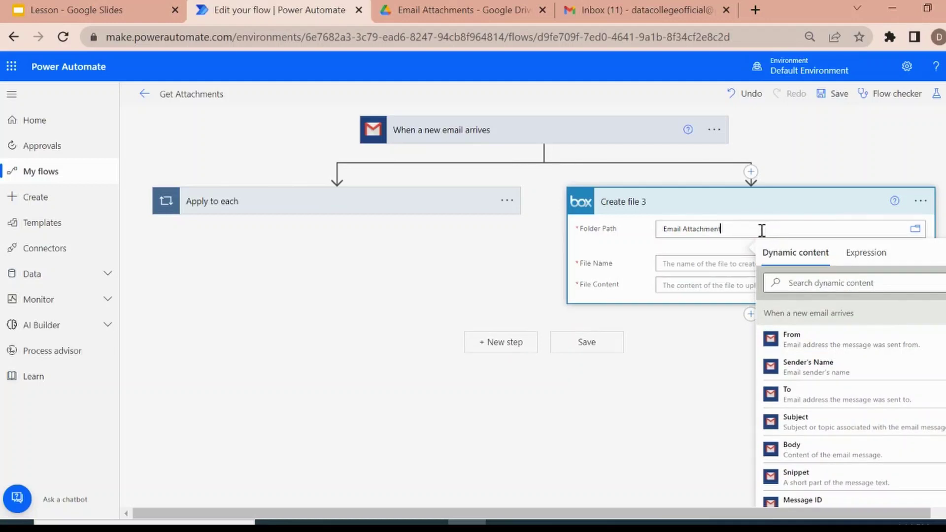
{"action": "key", "text": "BackSpace"}
{"action": "key", "text": "BackSpace"}
{"action": "key", "text": "BackSpace"}
{"action": "key", "text": "BackSpace"}
{"action": "key", "text": "BackSpace"}
{"action": "key", "text": "BackSpace"}
{"action": "key", "text": "BackSpace"}
{"action": "key", "text": "BackSpace"}
{"action": "key", "text": "BackSpace"}
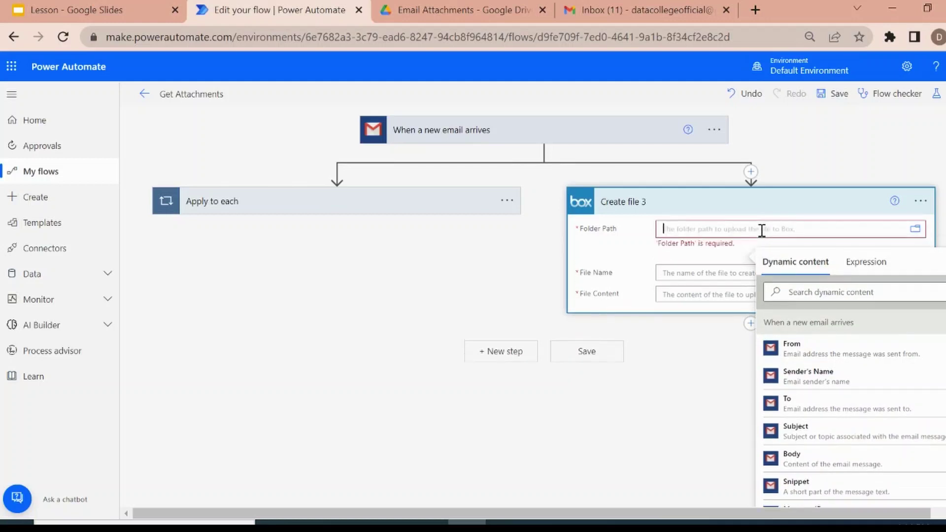
{"action": "left_click", "coordinate": [826, 349]}
Fill File Name with Attachments Name, found by searching dynamic content for 'att'.
{"action": "left_click", "coordinate": [700, 266]}
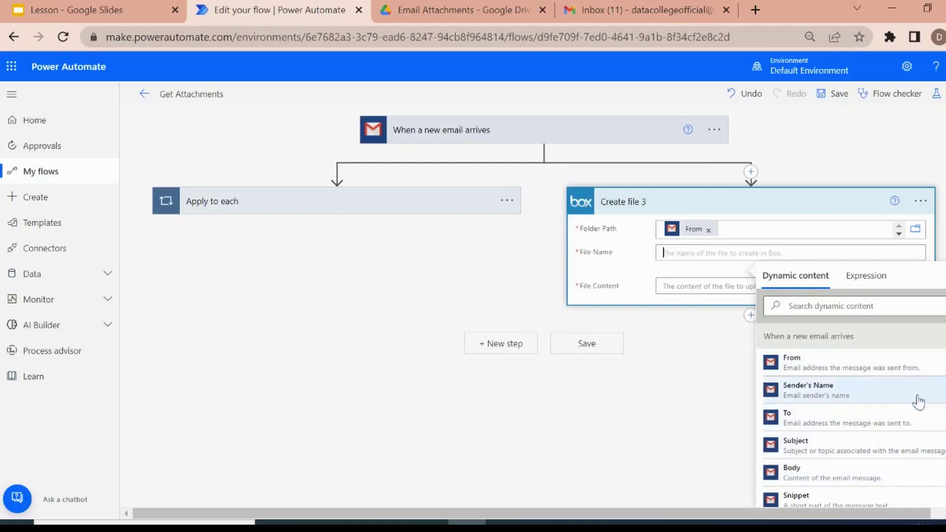
{"action": "left_click", "coordinate": [860, 311]}
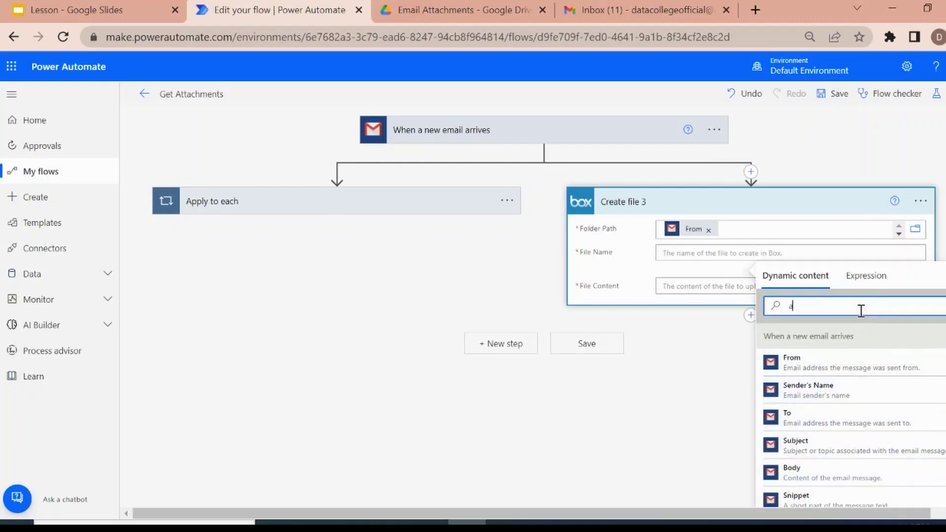
{"action": "type", "text": "att"}
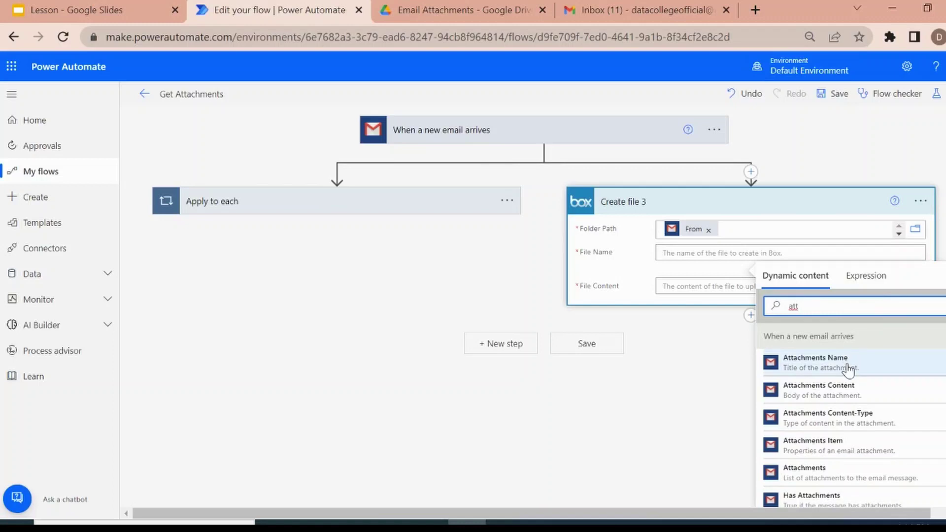
{"action": "left_click", "coordinate": [847, 368]}
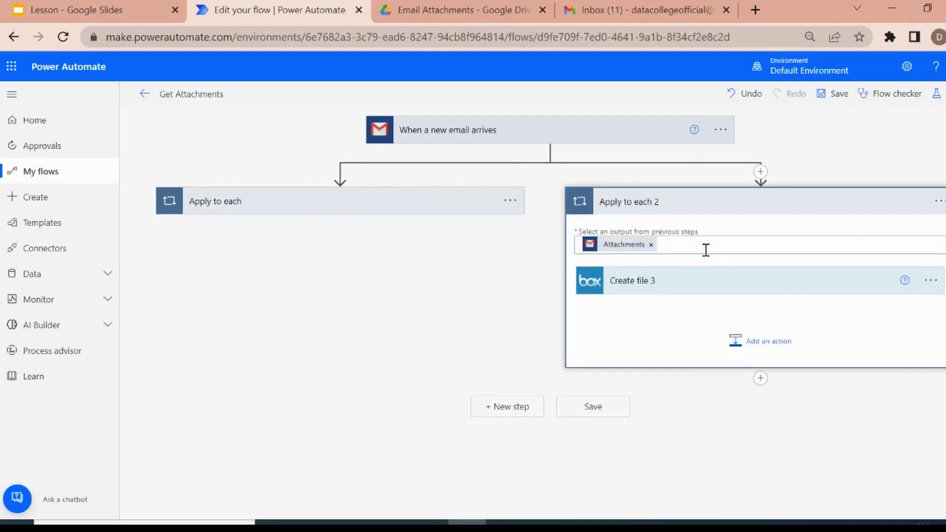
Append Received Date-Time after Attachments Name in the Box File Name.
{"action": "left_click", "coordinate": [706, 249]}
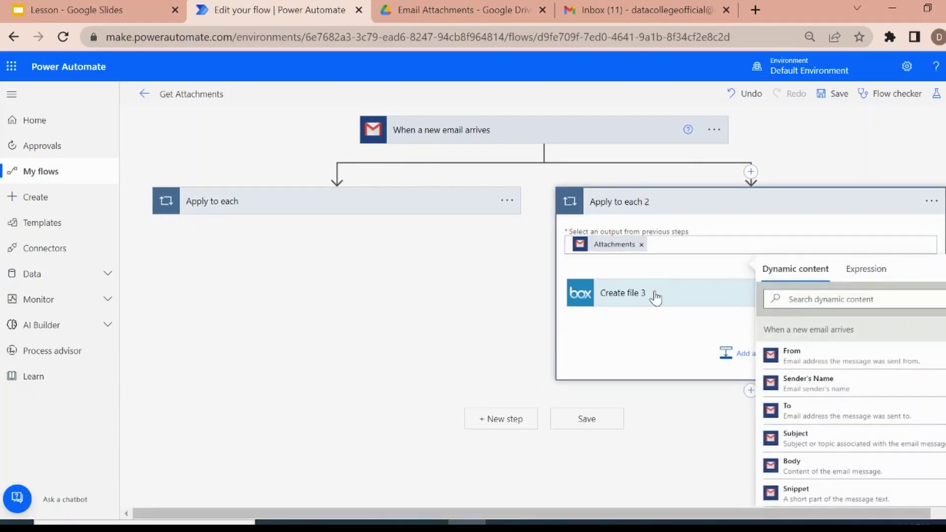
{"action": "left_click", "coordinate": [655, 296]}
{"action": "left_click", "coordinate": [795, 336]}
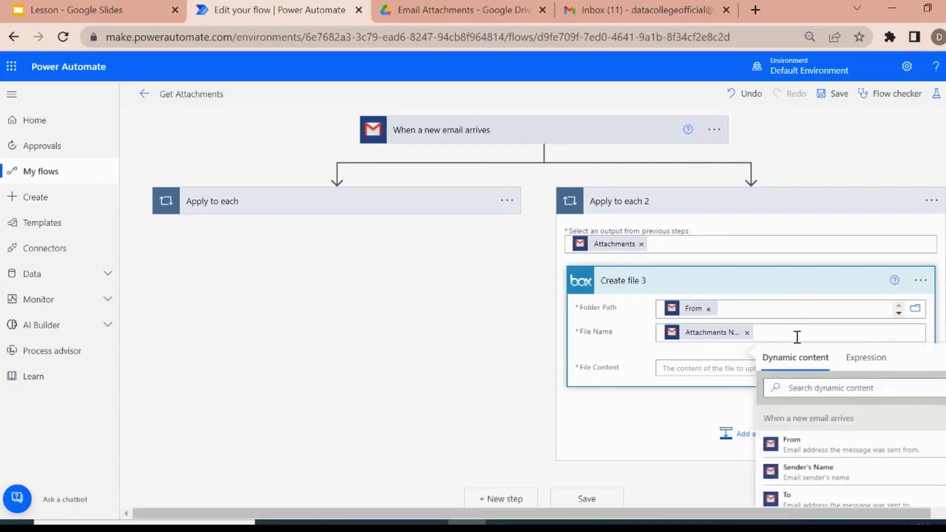
{"action": "left_click", "coordinate": [867, 482]}
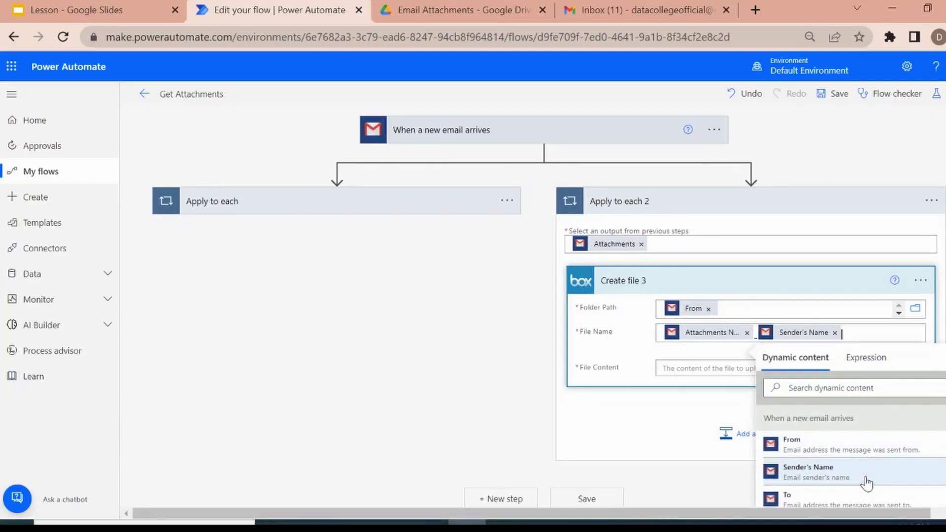
{"action": "left_click", "coordinate": [835, 333]}
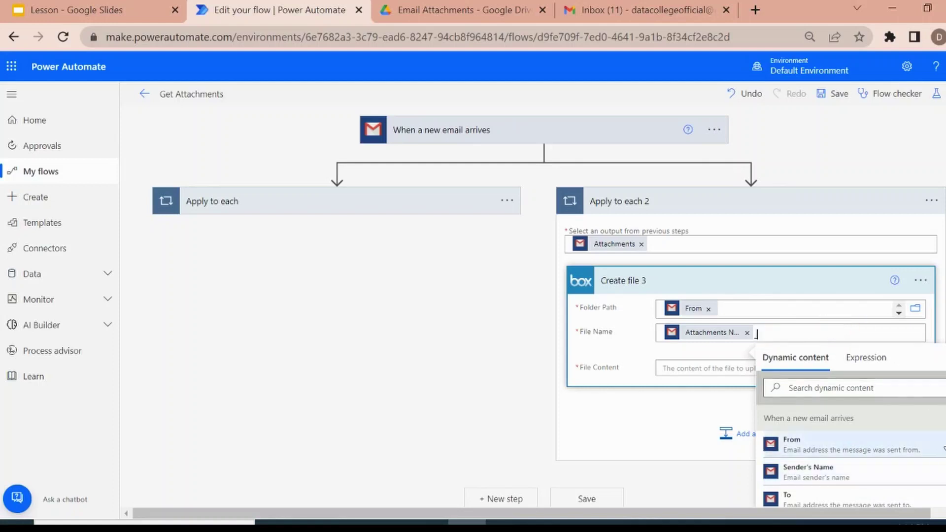
{"action": "scroll", "coordinate": [833, 424], "scroll_direction": "down", "scroll_amount": 1}
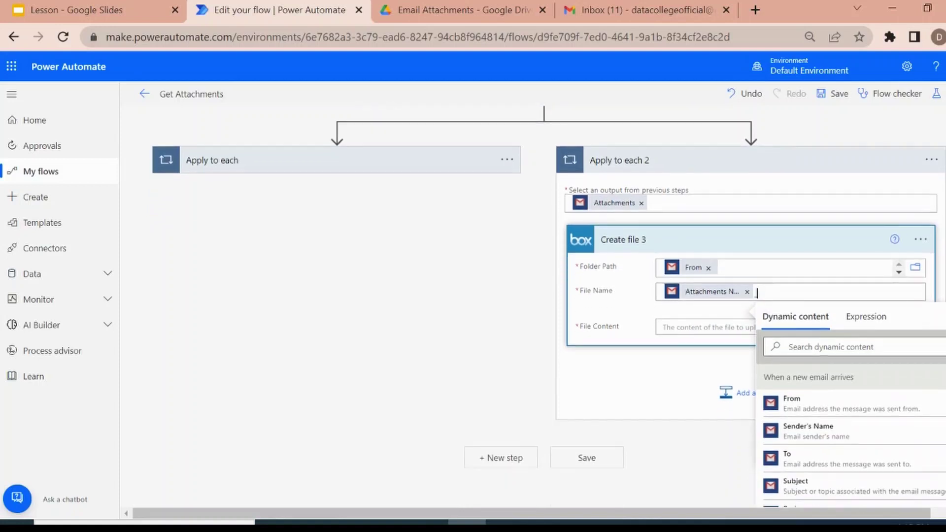
{"action": "left_click", "coordinate": [820, 341]}
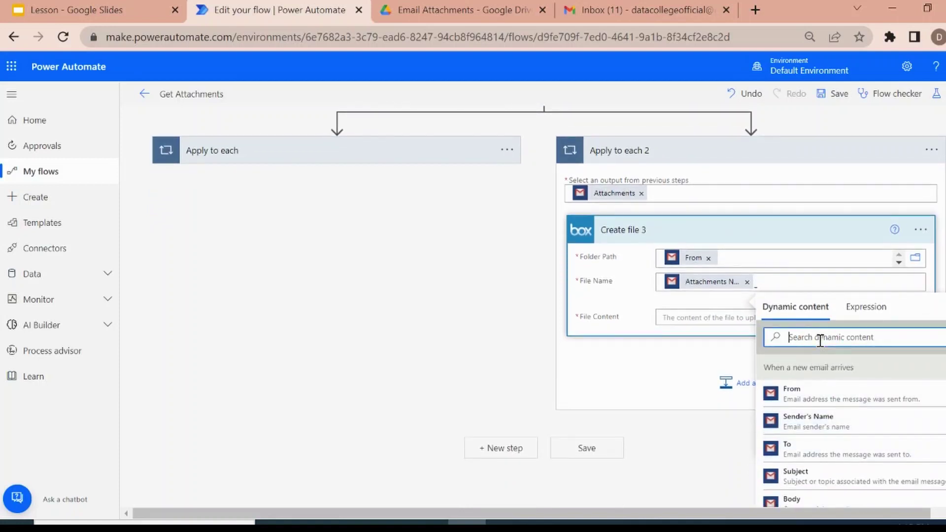
{"action": "type", "text": "t"}
{"action": "key", "text": "BackSpace"}
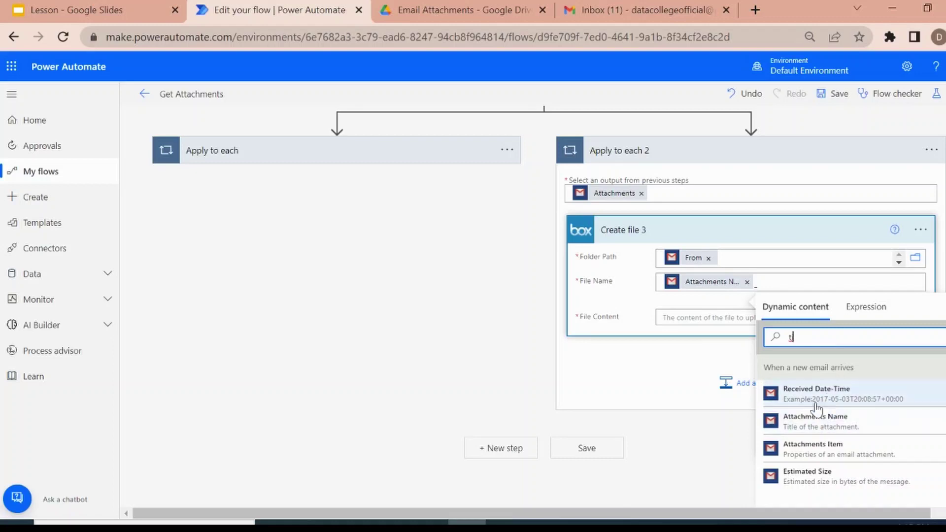
{"action": "type", "text": "i"}
{"action": "left_click", "coordinate": [824, 399]}
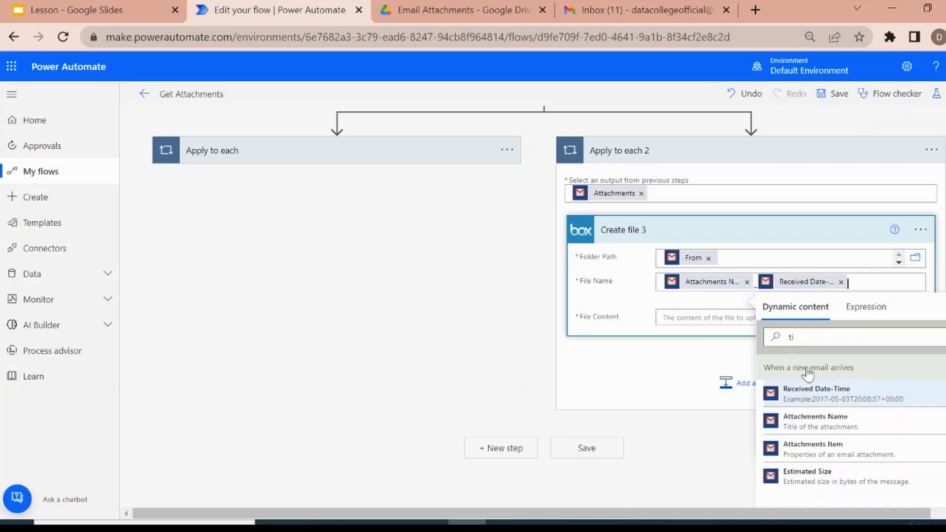
Set the Box File Content to Attachments Content.
{"action": "left_click", "coordinate": [725, 318]}
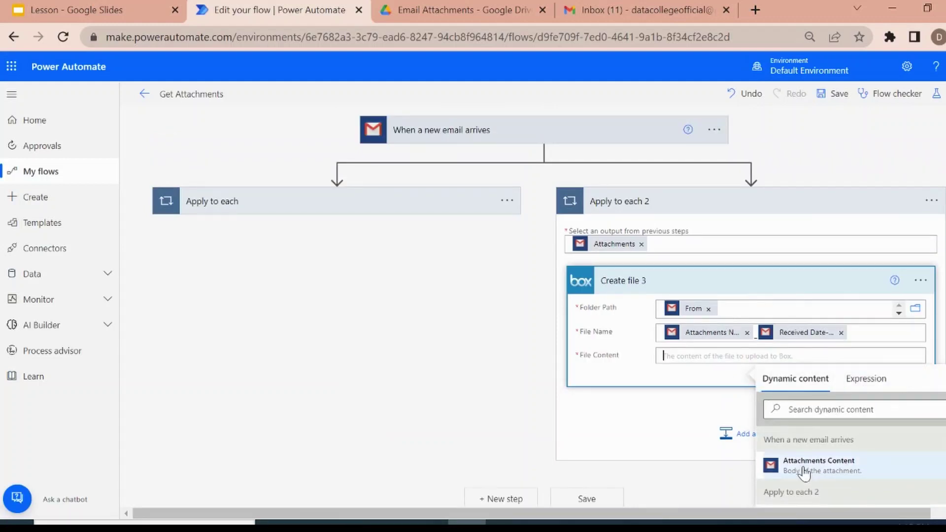
{"action": "left_click", "coordinate": [808, 470]}
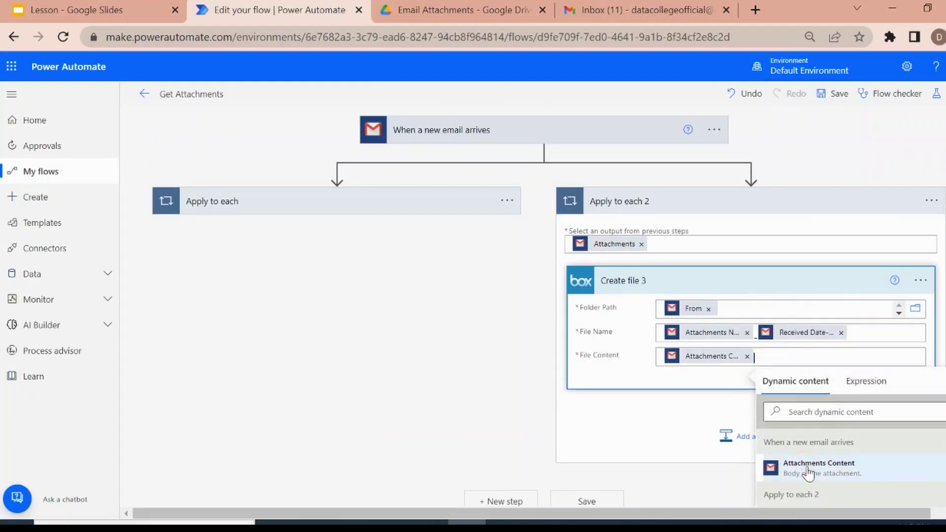
{"action": "left_click", "coordinate": [658, 414]}
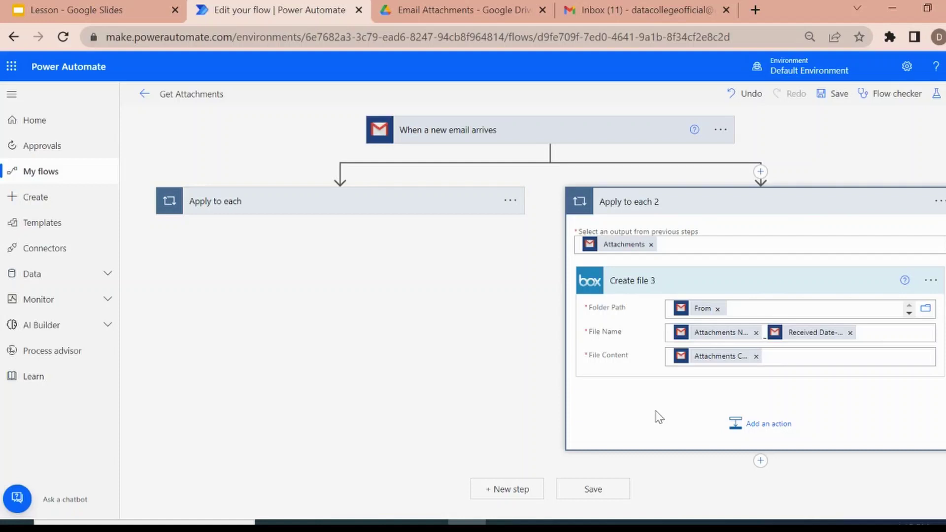
Save the flow and test it automatically using the recently used Succeeded trigger run.
{"action": "left_click", "coordinate": [589, 493]}
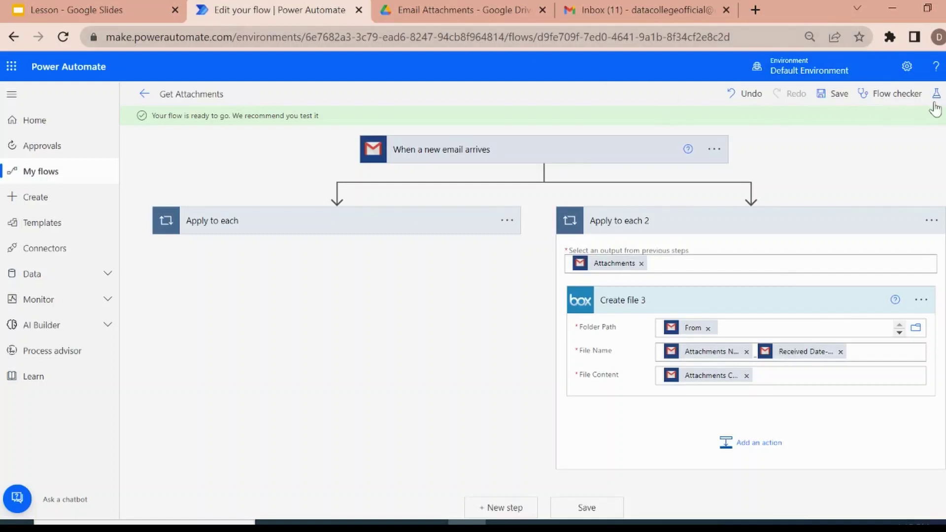
{"action": "left_click", "coordinate": [936, 94]}
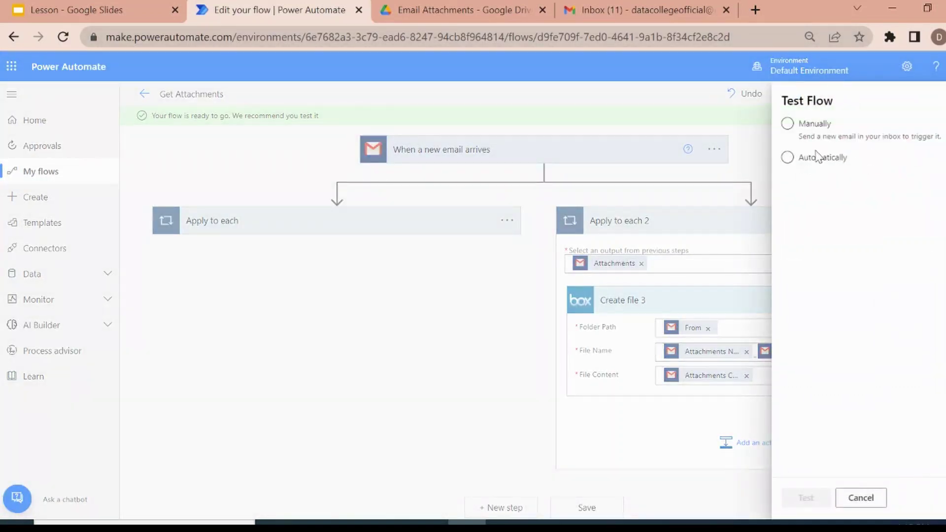
{"action": "left_click", "coordinate": [787, 124]}
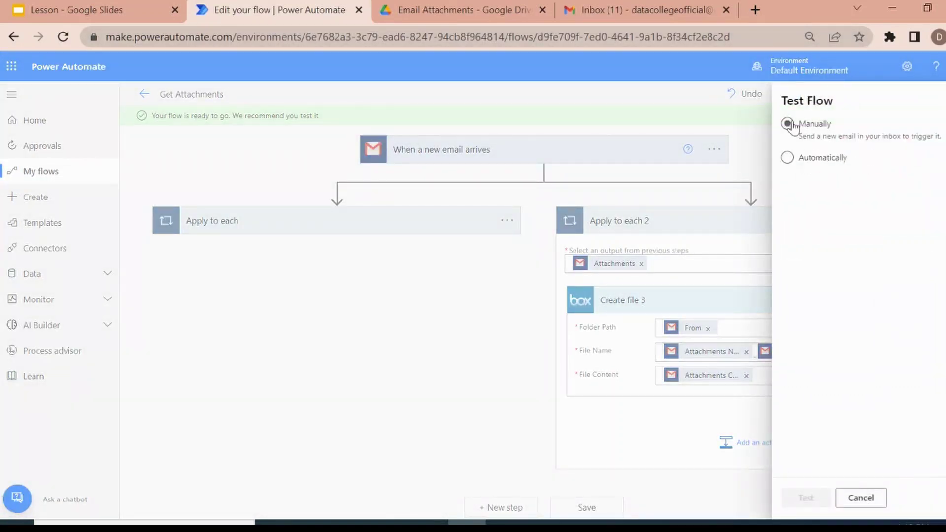
{"action": "left_click", "coordinate": [788, 158]}
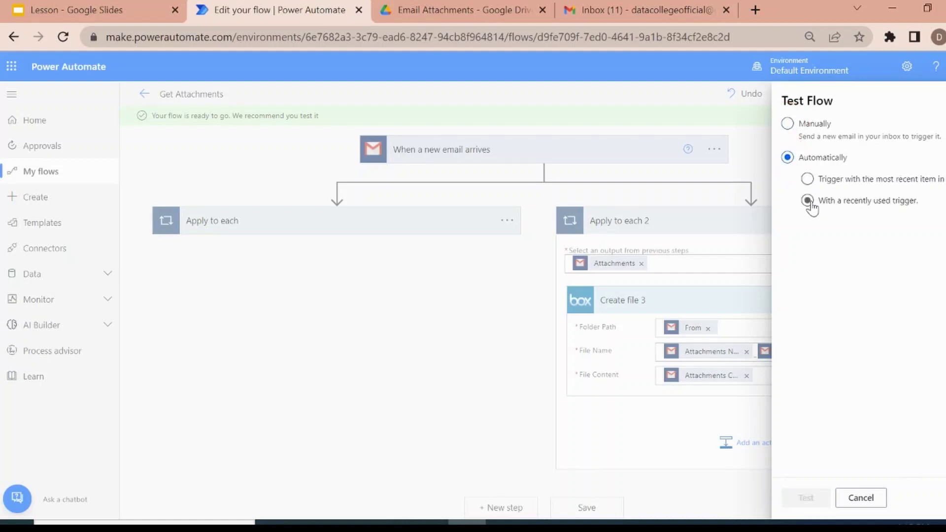
{"action": "left_click", "coordinate": [807, 200]}
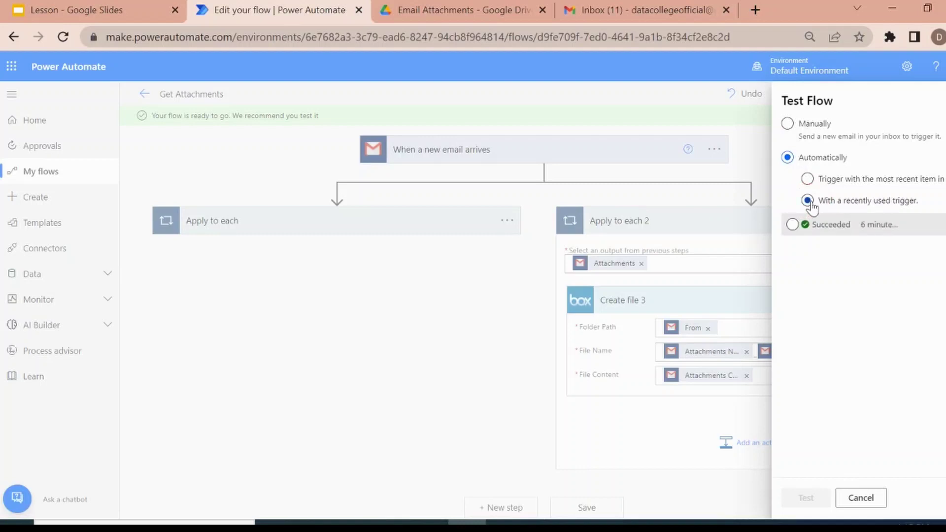
{"action": "left_click", "coordinate": [792, 225]}
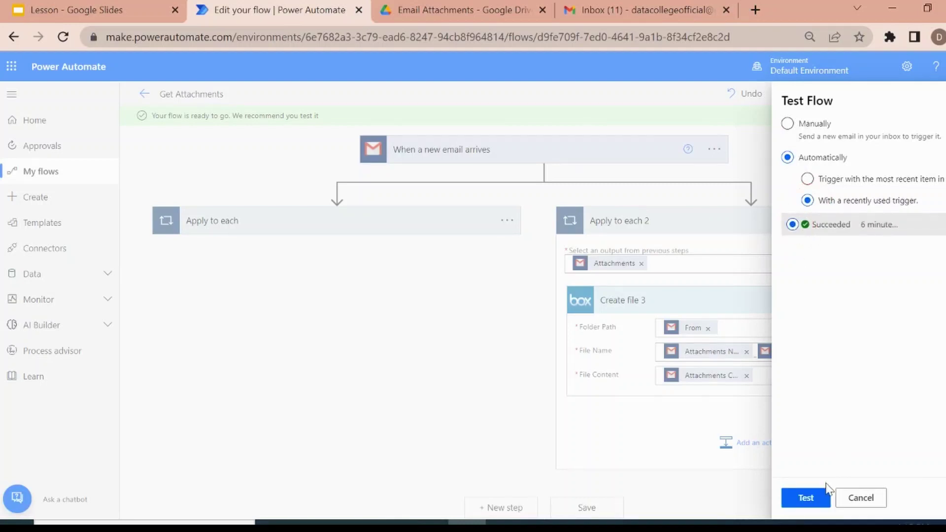
{"action": "left_click", "coordinate": [807, 499]}
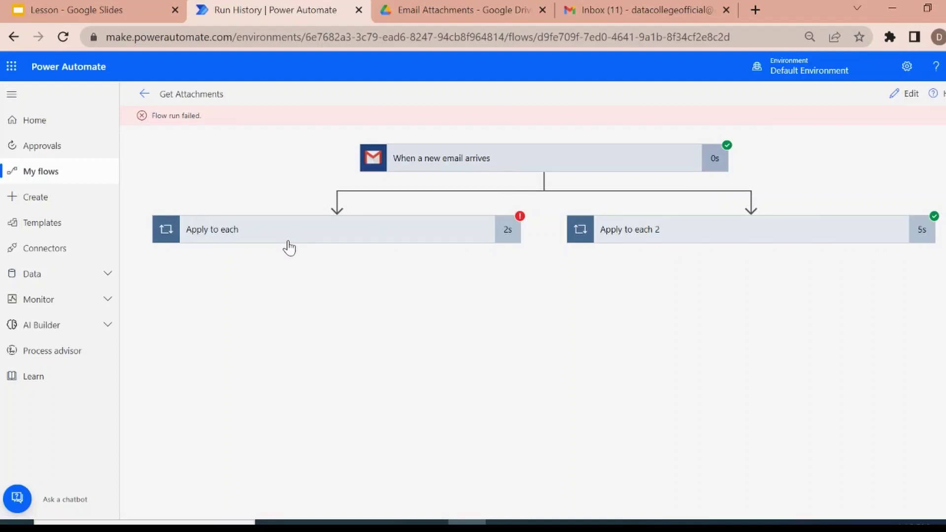
Glance at Google Drive, then expand Apply to each 2 to see Create file 3 succeeded.
{"action": "left_click", "coordinate": [460, 10]}
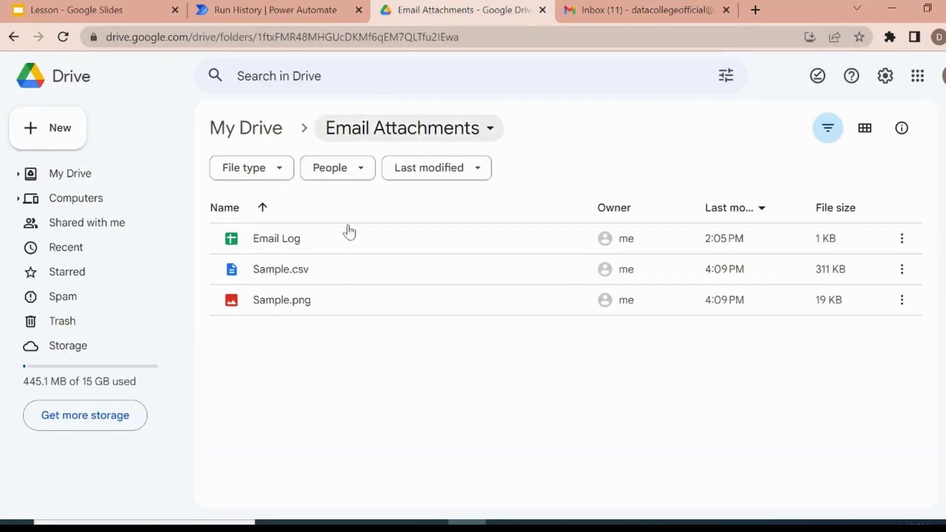
{"action": "left_click", "coordinate": [271, 6]}
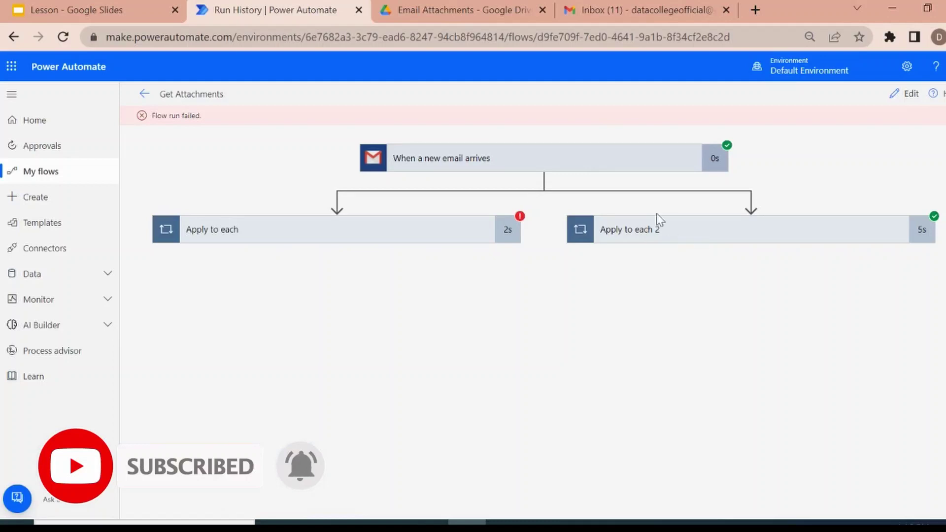
{"action": "left_click", "coordinate": [662, 233]}
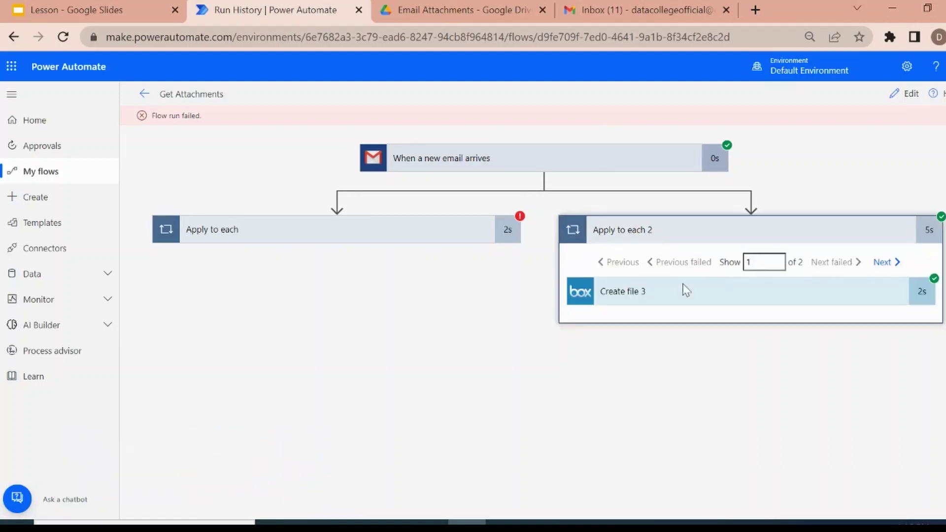
{"action": "left_click", "coordinate": [757, 12]}
Go to box.com, sign in with Google, and open the sender-named folder holding the Sample files.
{"action": "type", "text": "box"}
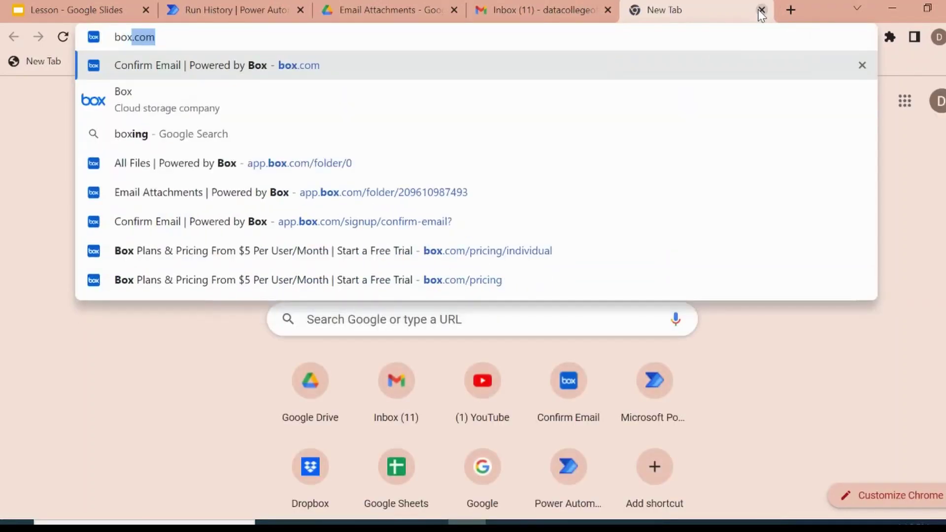
{"action": "key", "text": "Return"}
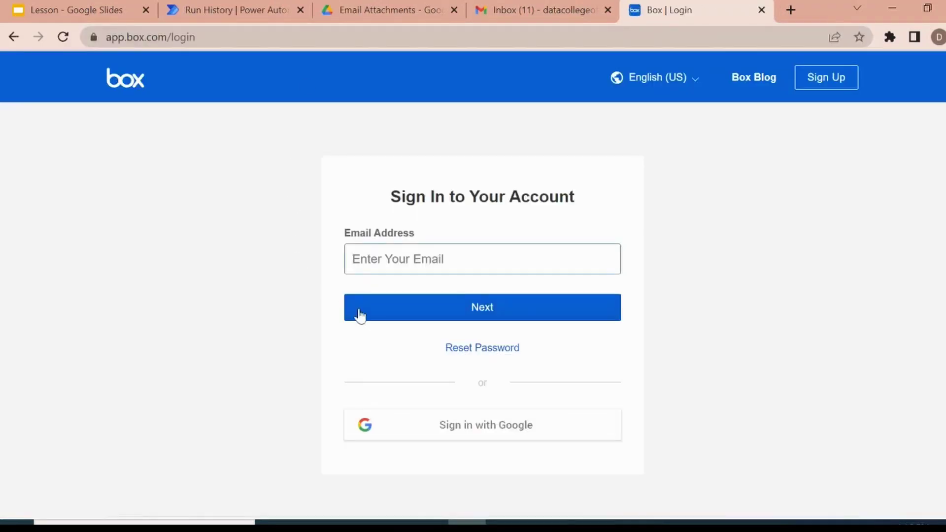
{"action": "left_click", "coordinate": [484, 428]}
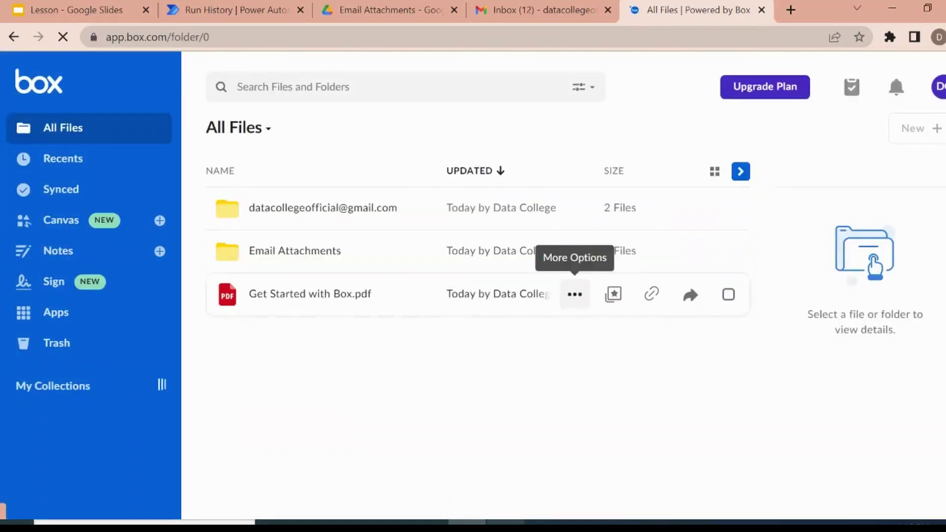
{"action": "left_click", "coordinate": [315, 206]}
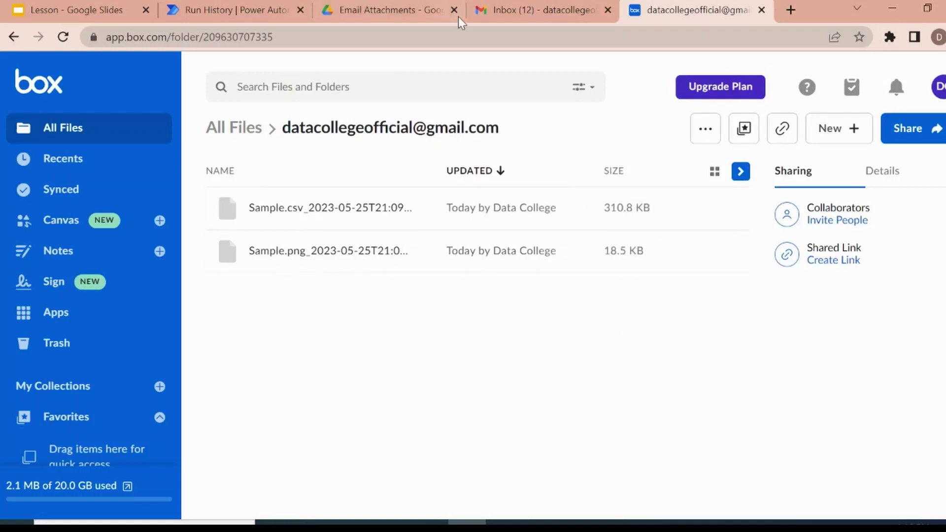
Move the sender-named folder to the Box trash from All Files.
{"action": "left_click", "coordinate": [230, 128]}
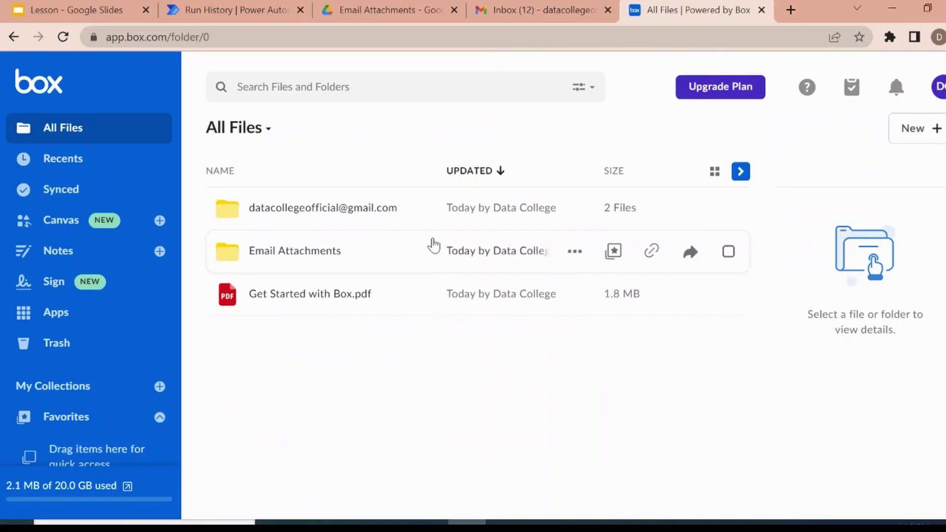
{"action": "mouse_move", "coordinate": [432, 208]}
{"action": "left_click", "coordinate": [575, 219]}
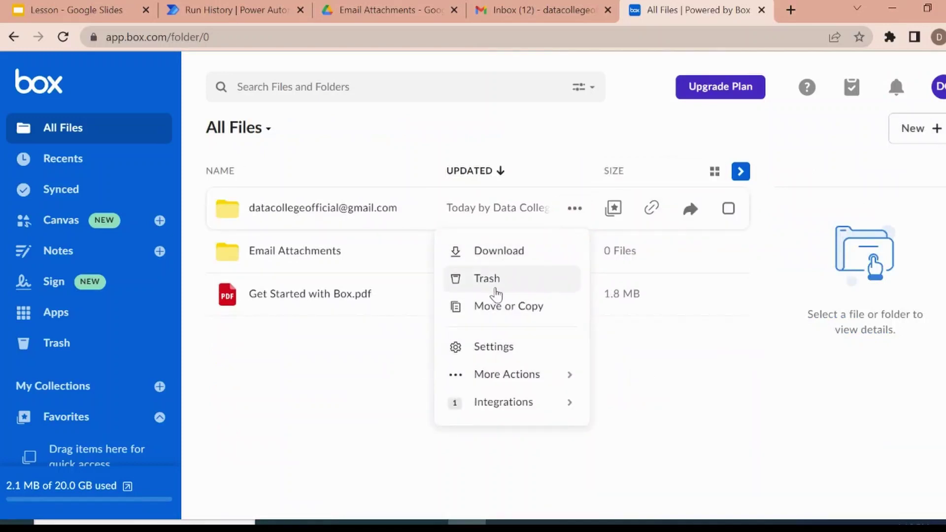
{"action": "left_click", "coordinate": [497, 290]}
{"action": "left_click", "coordinate": [609, 322]}
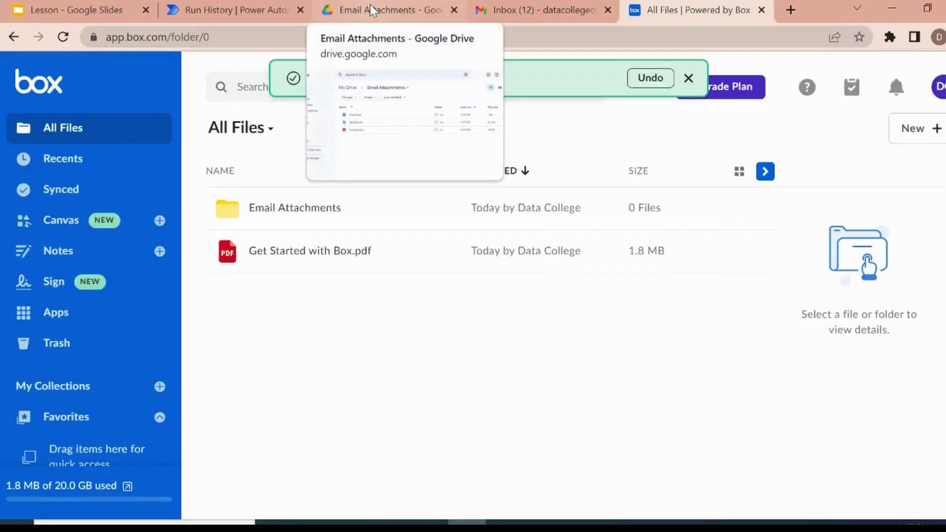
{"action": "left_click", "coordinate": [370, 5]}
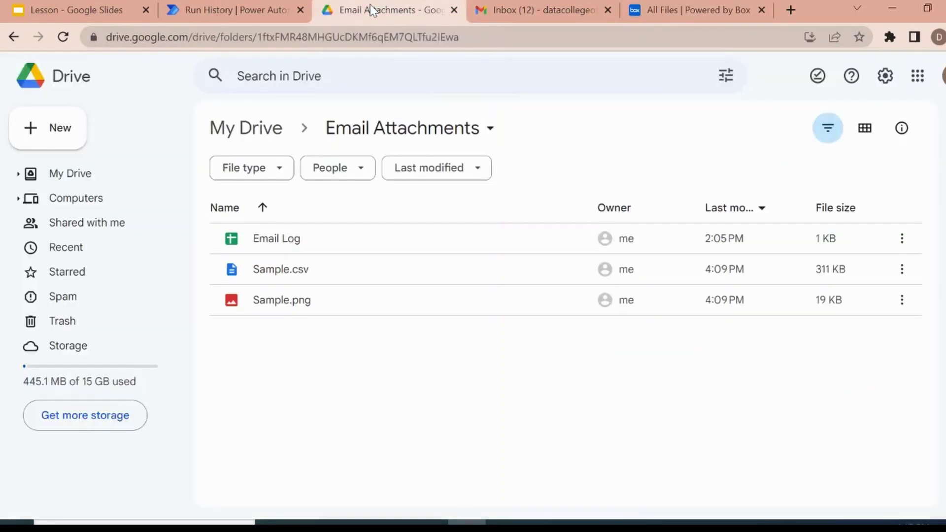
Select Sample.csv and Sample.png in Email Attachments and move both to the trash.
{"action": "left_click", "coordinate": [281, 266]}
{"action": "left_click", "coordinate": [295, 301], "text": "ctrl"}
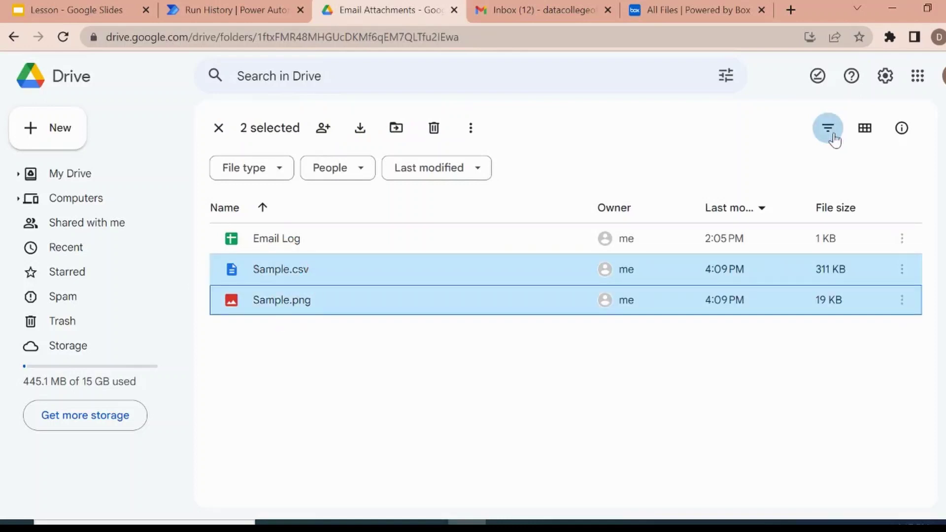
{"action": "left_click", "coordinate": [432, 130]}
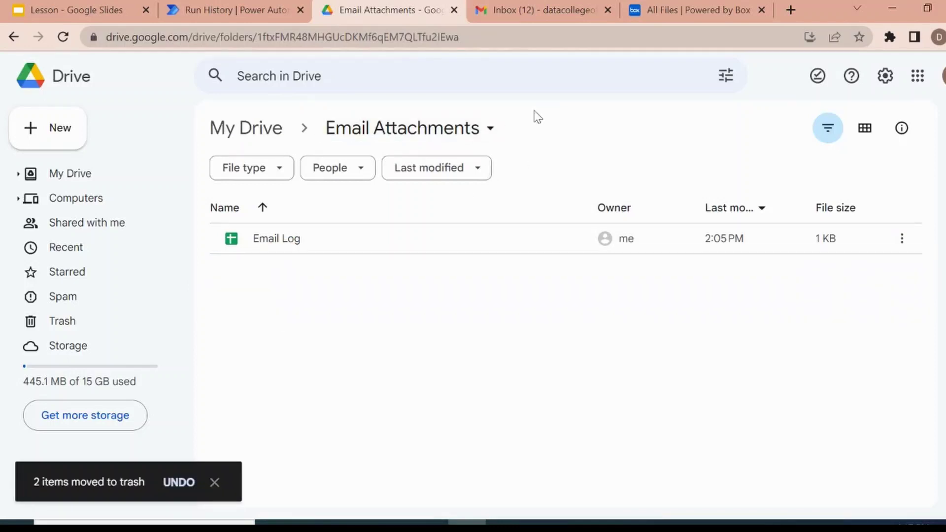
{"action": "left_click", "coordinate": [211, 7]}
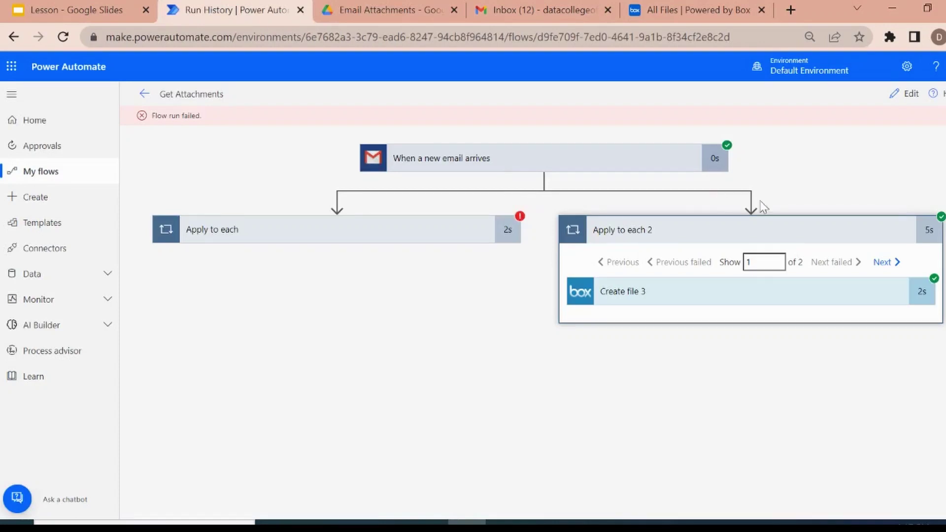
Reopen the flow for editing and rerun the test with the recently used Succeeded trigger.
{"action": "left_click", "coordinate": [782, 238]}
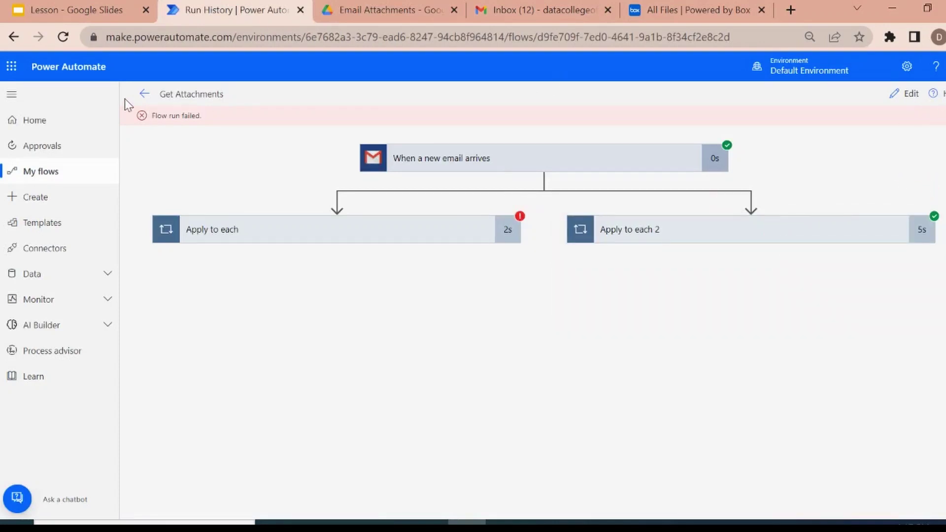
{"action": "left_click", "coordinate": [146, 95]}
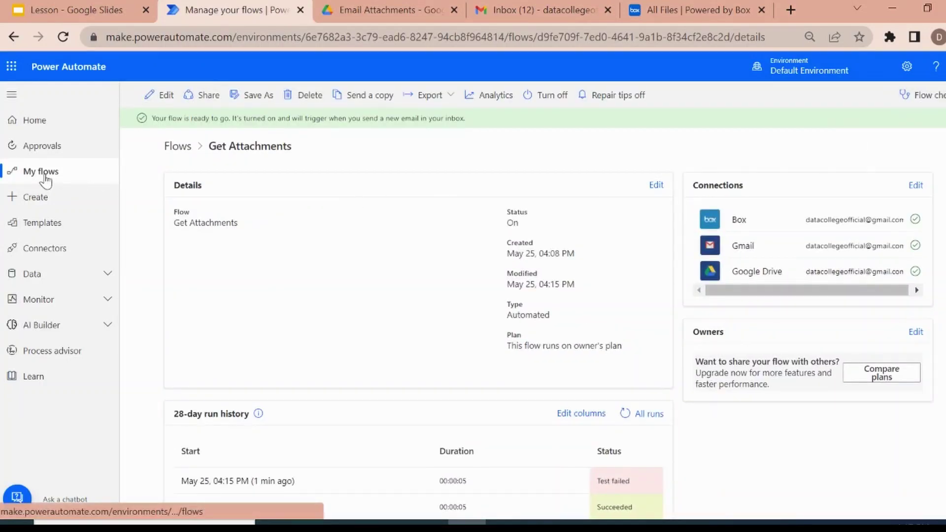
{"action": "left_click", "coordinate": [152, 101]}
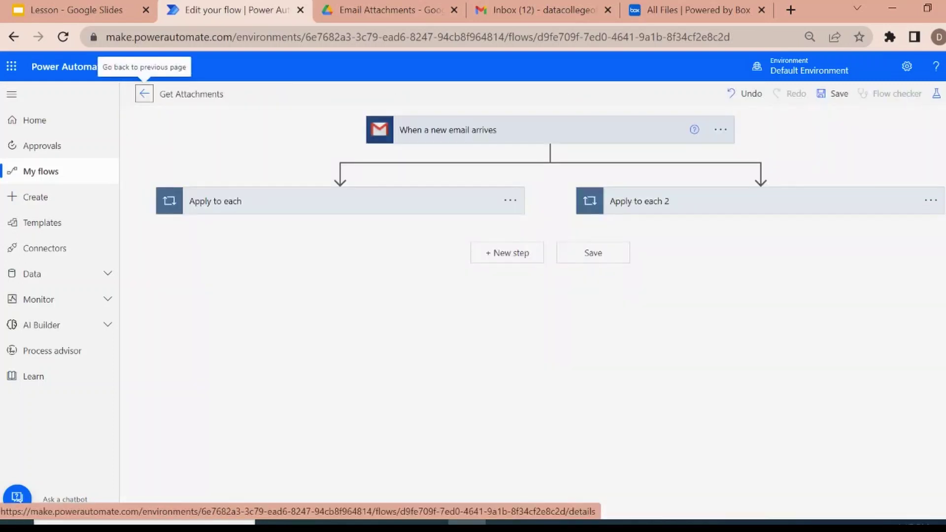
{"action": "left_click", "coordinate": [936, 93]}
{"action": "left_click", "coordinate": [787, 158]}
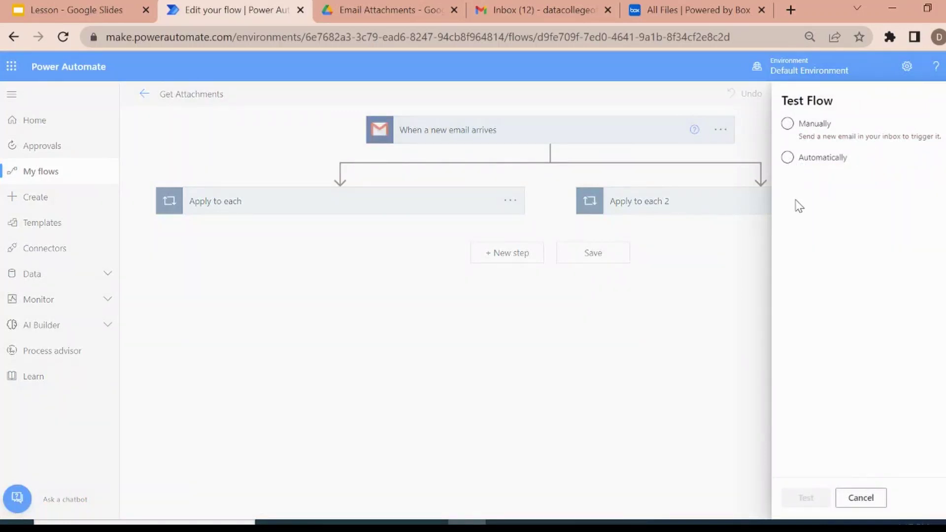
{"action": "left_click", "coordinate": [788, 159]}
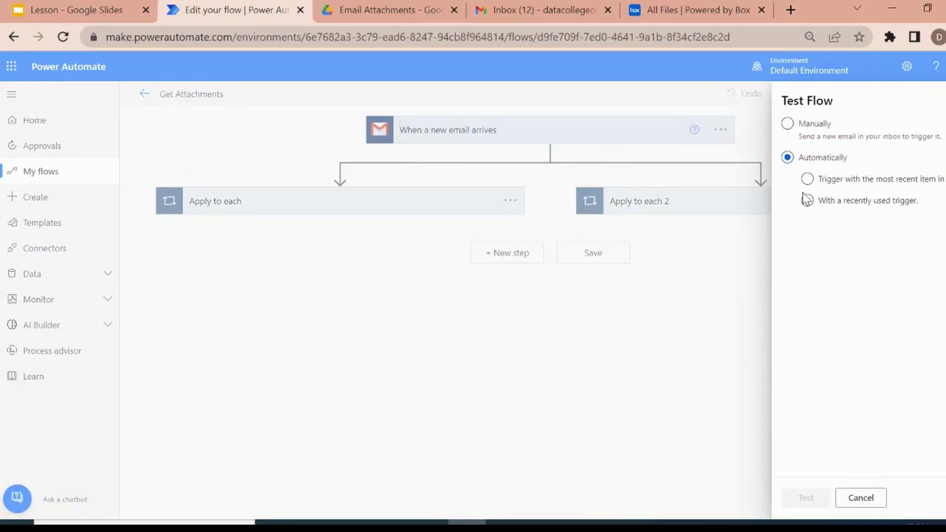
{"action": "left_click", "coordinate": [807, 201]}
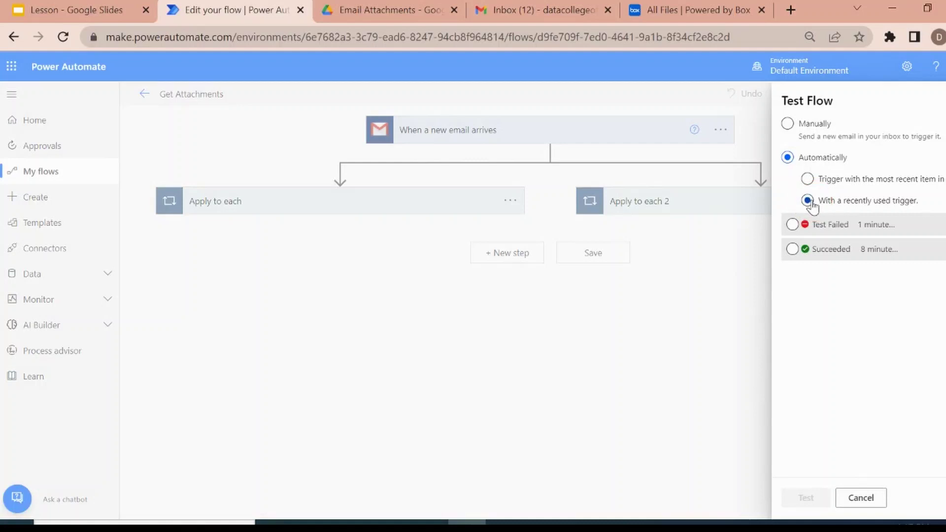
{"action": "left_click", "coordinate": [793, 250]}
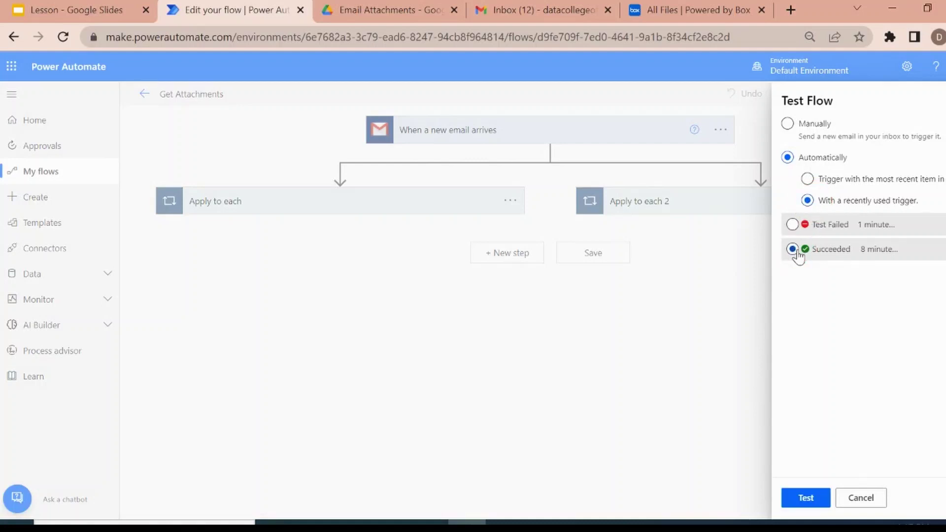
{"action": "left_click", "coordinate": [803, 497]}
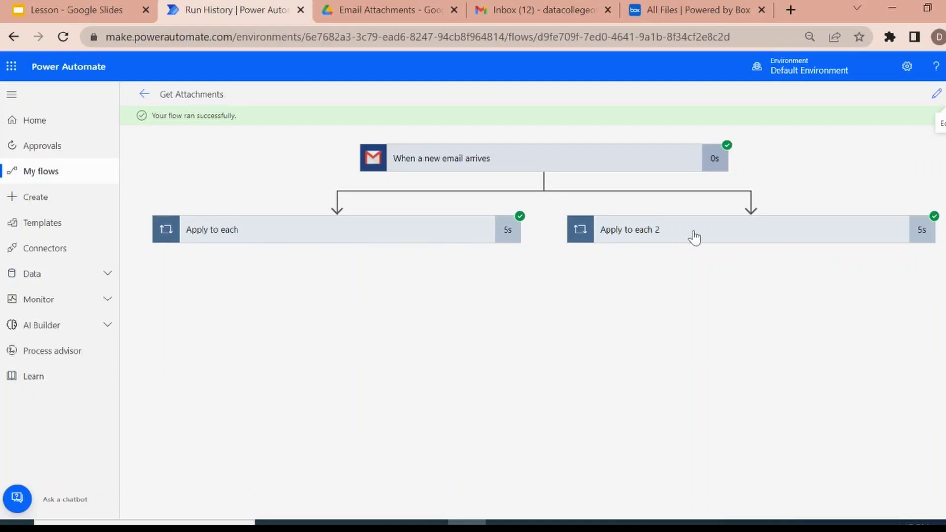
Reload Box to confirm the sender-named folder with 2 files reappeared, then view Google Drive.
{"action": "left_click", "coordinate": [669, 7]}
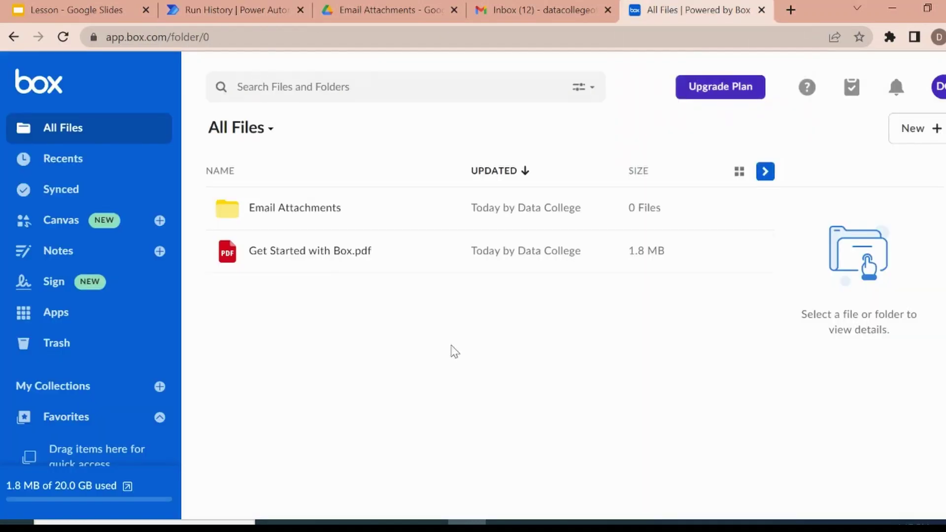
{"action": "key", "text": "F5"}
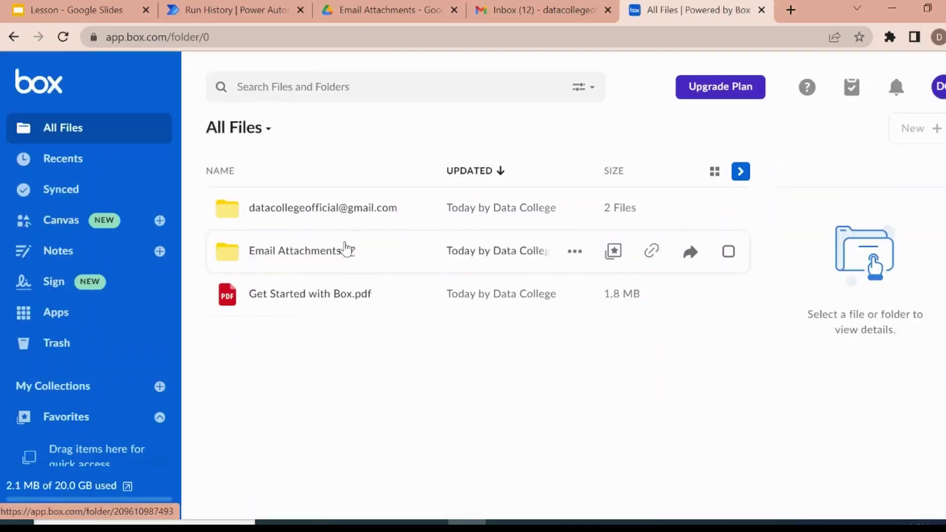
{"action": "left_click", "coordinate": [366, 6]}
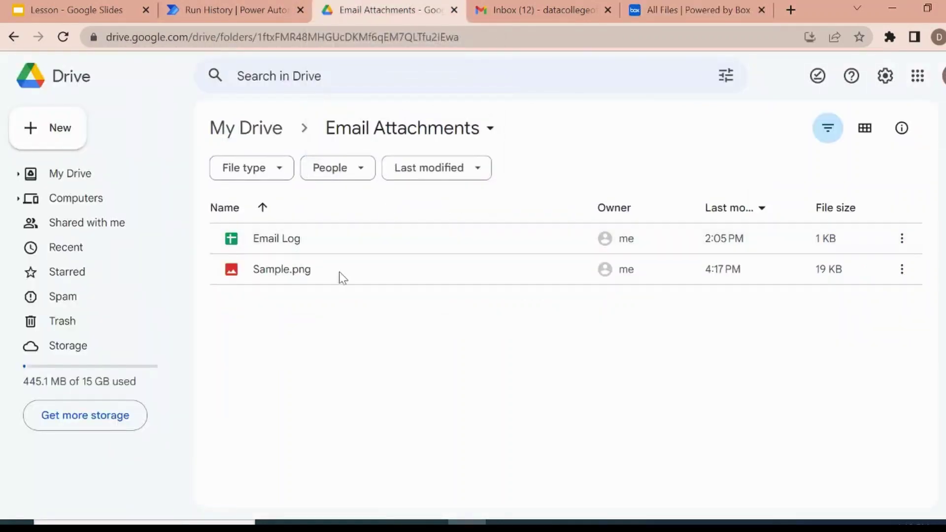
Refresh the Email Attachments folder to confirm Sample.csv and Sample.png were saved.
{"action": "left_click", "coordinate": [351, 378]}
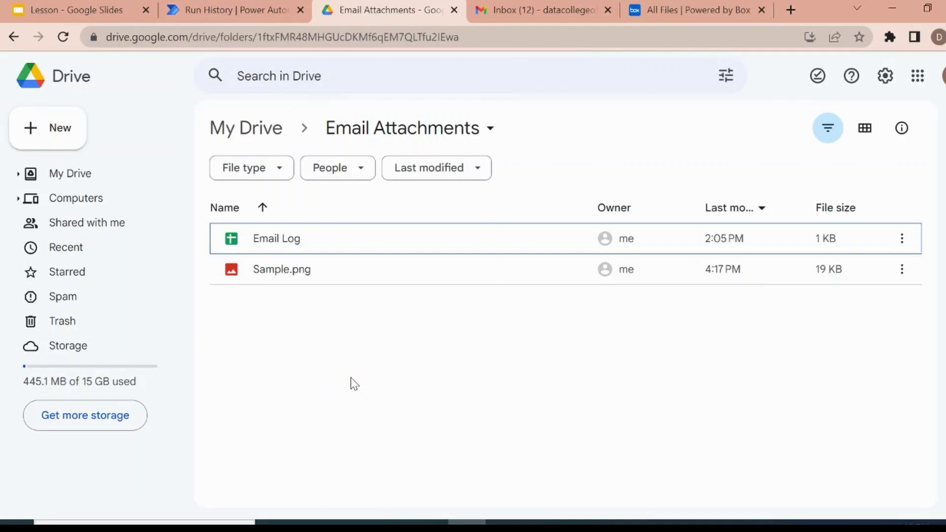
{"action": "key", "text": "F5"}
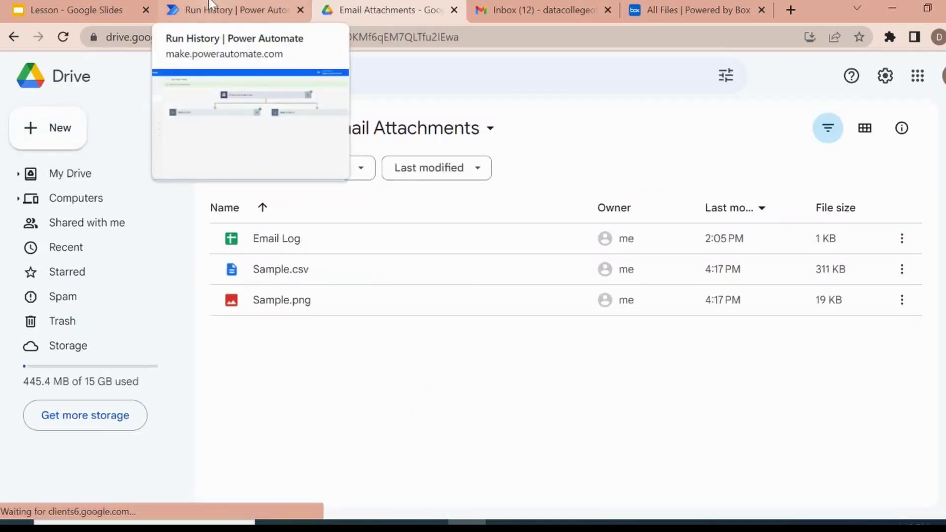
{"action": "mouse_move", "coordinate": [228, 12]}
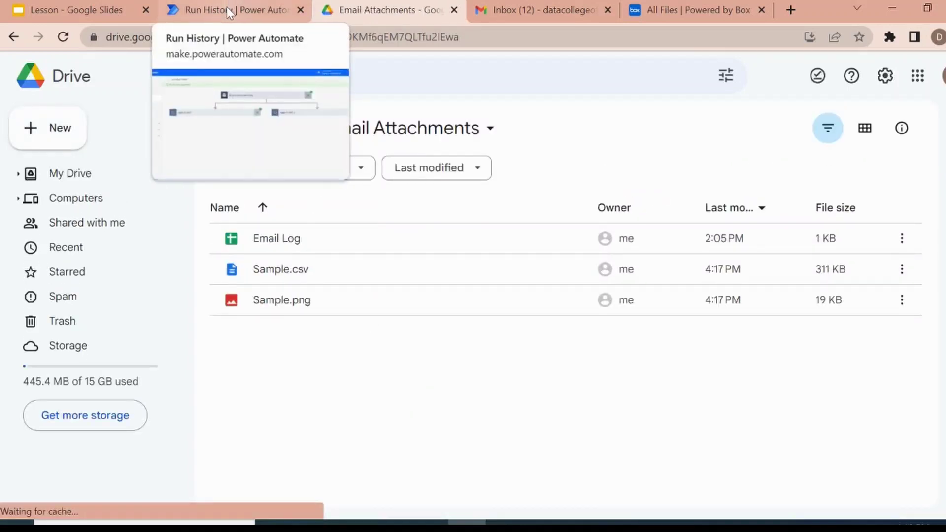
{"action": "left_click", "coordinate": [228, 12]}
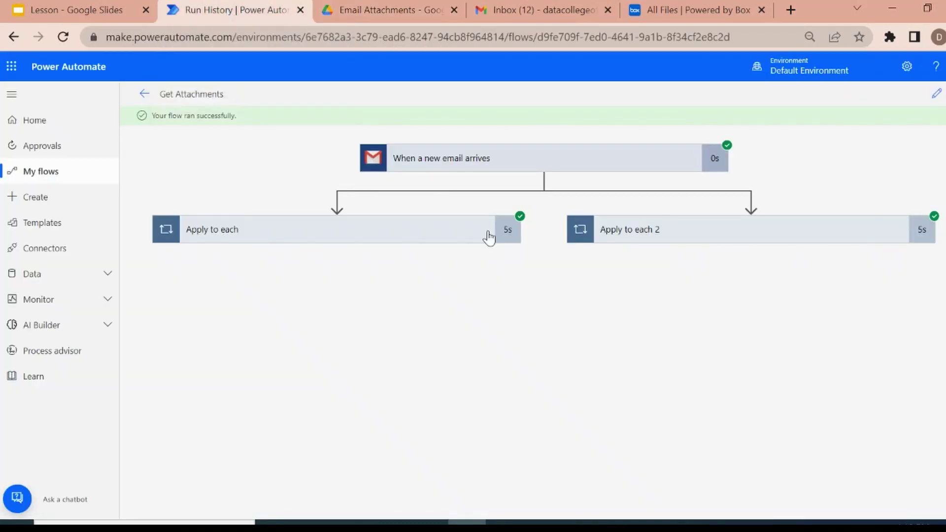
{"action": "left_click", "coordinate": [371, 6]}
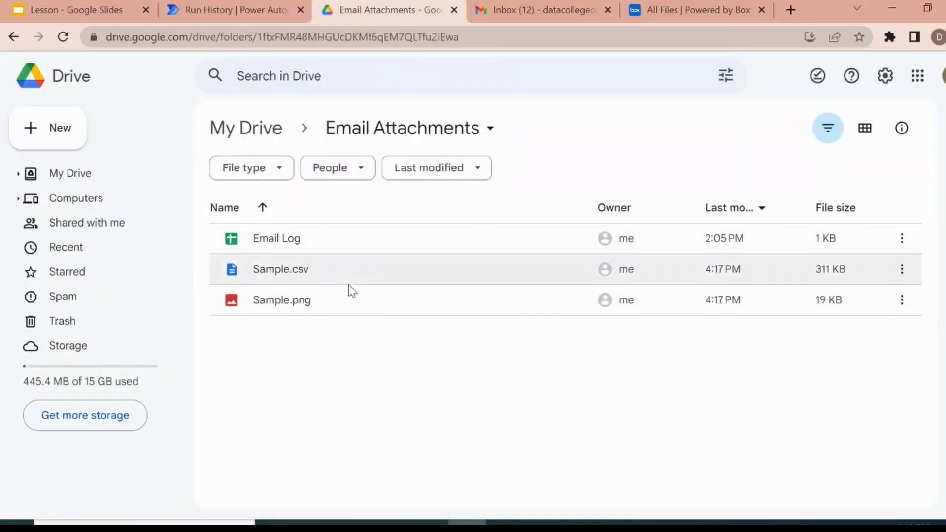
Select Sample.csv and Sample.png and delete them from the Drive folder.
{"action": "left_click", "coordinate": [342, 350]}
{"action": "left_click", "coordinate": [272, 279]}
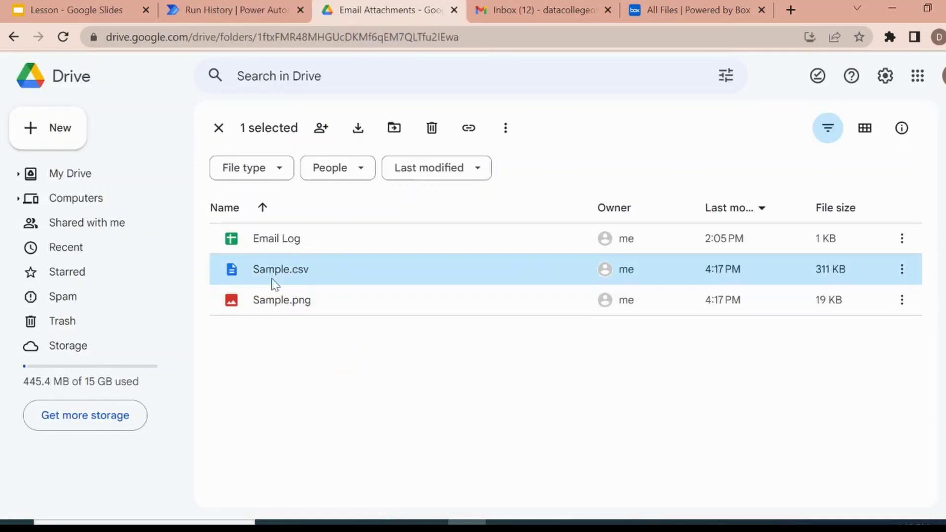
{"action": "left_click", "coordinate": [281, 300], "text": "shift"}
{"action": "key", "text": "Delete"}
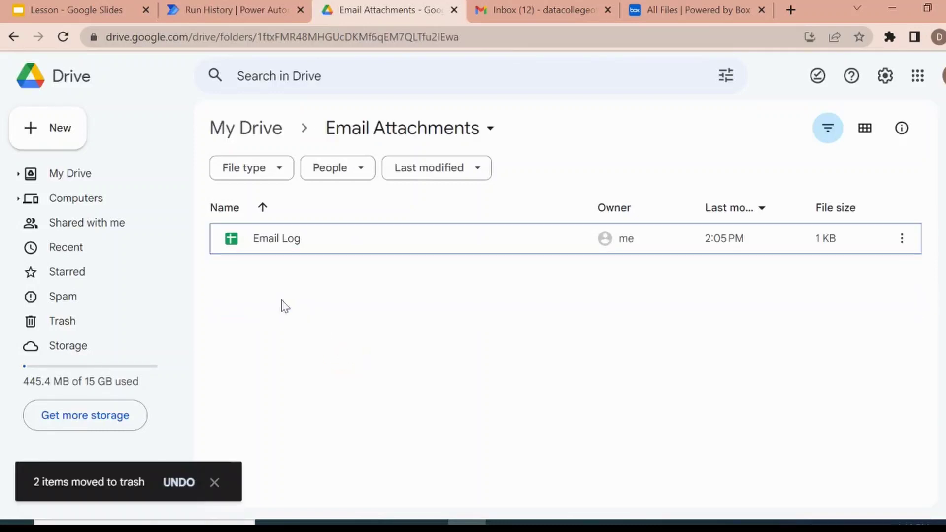
{"action": "left_click", "coordinate": [660, 9]}
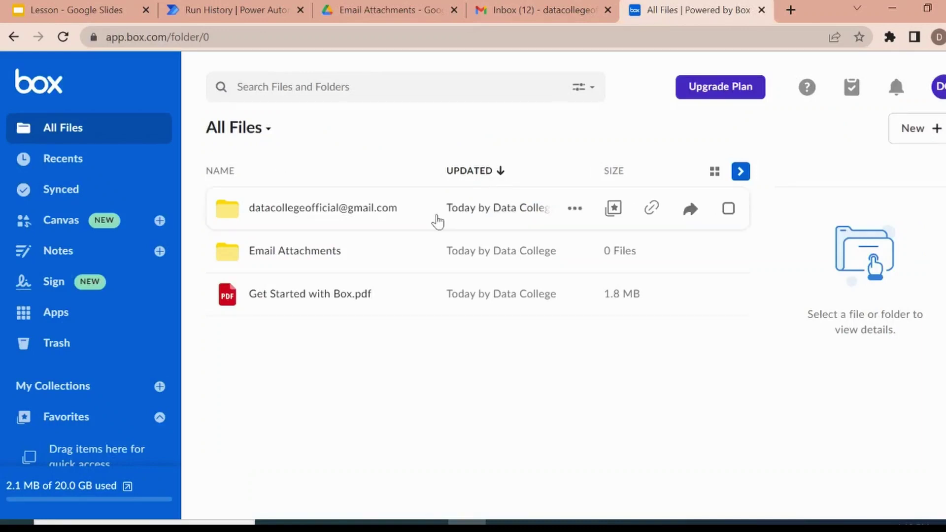
Check the timestamped Sample files in the sender-named Box folder, then trash that folder.
{"action": "left_click", "coordinate": [303, 216]}
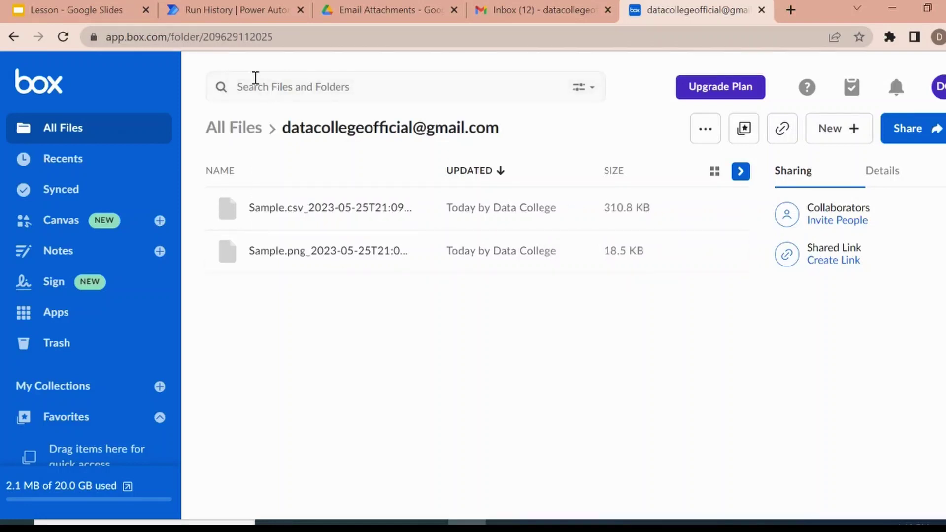
{"action": "left_click", "coordinate": [254, 129]}
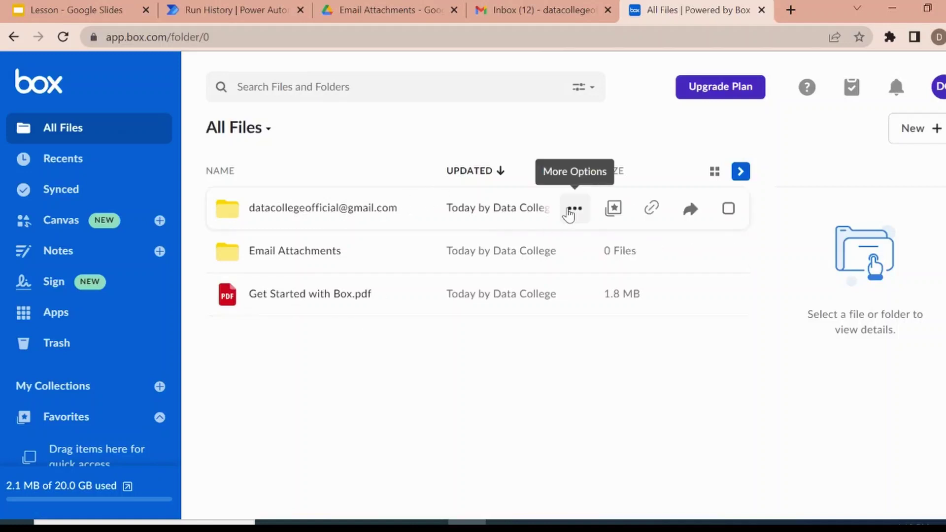
{"action": "left_click", "coordinate": [572, 209]}
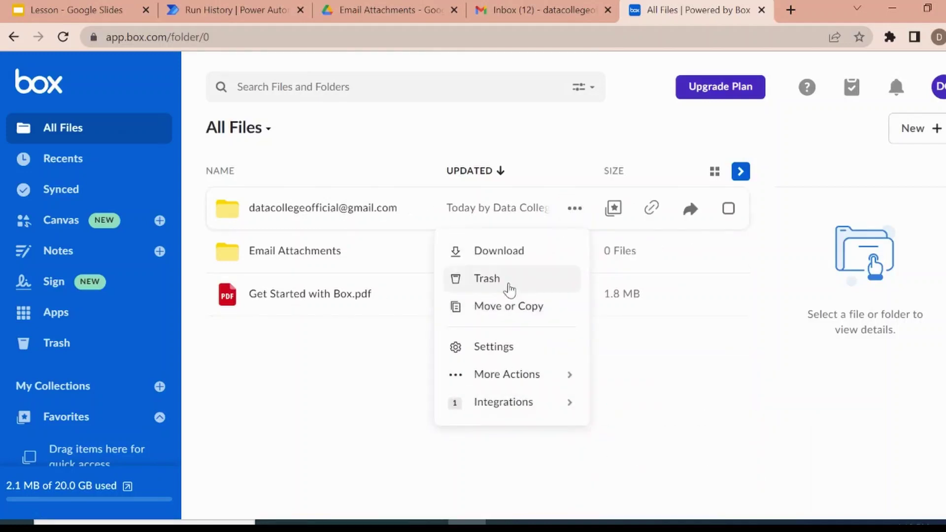
{"action": "left_click", "coordinate": [509, 289]}
{"action": "left_click", "coordinate": [611, 323]}
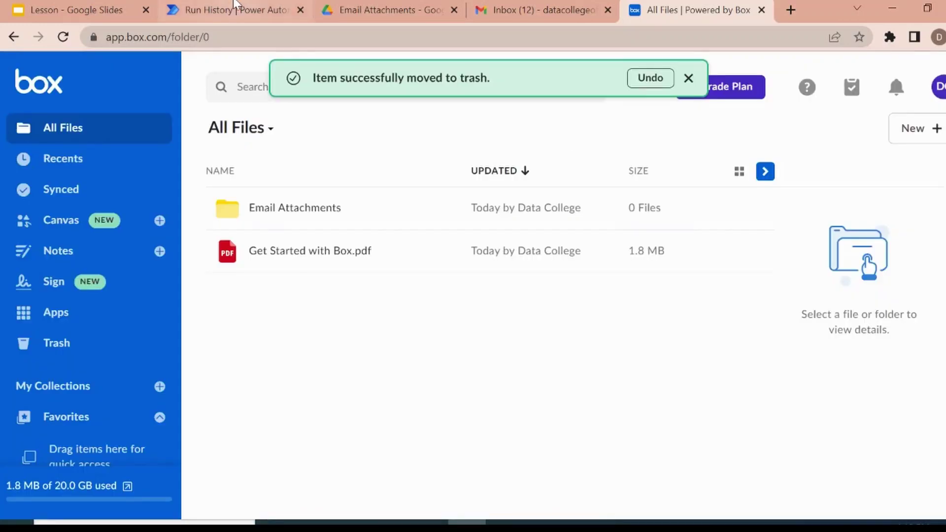
{"action": "left_click", "coordinate": [236, 5]}
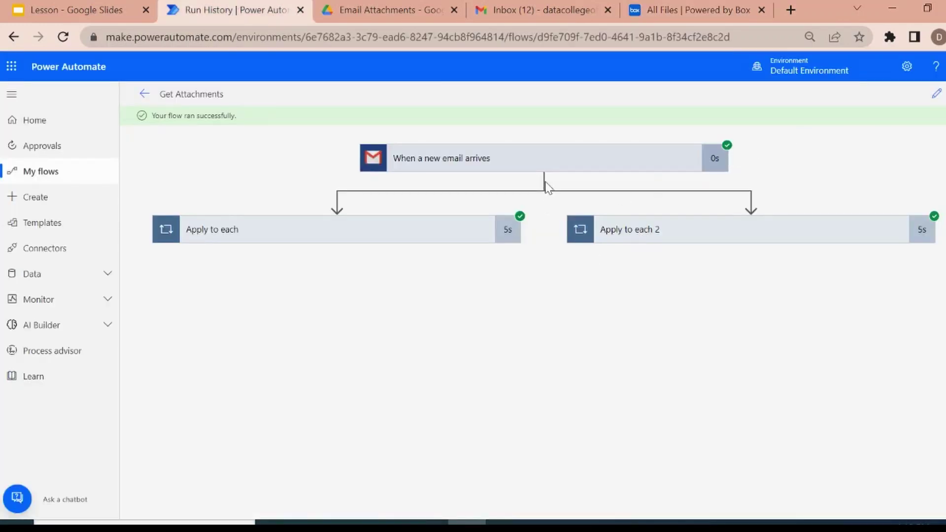
Reopen Get Attachments from My flows and add a parallel branch under the Gmail trigger.
{"action": "left_click", "coordinate": [39, 170]}
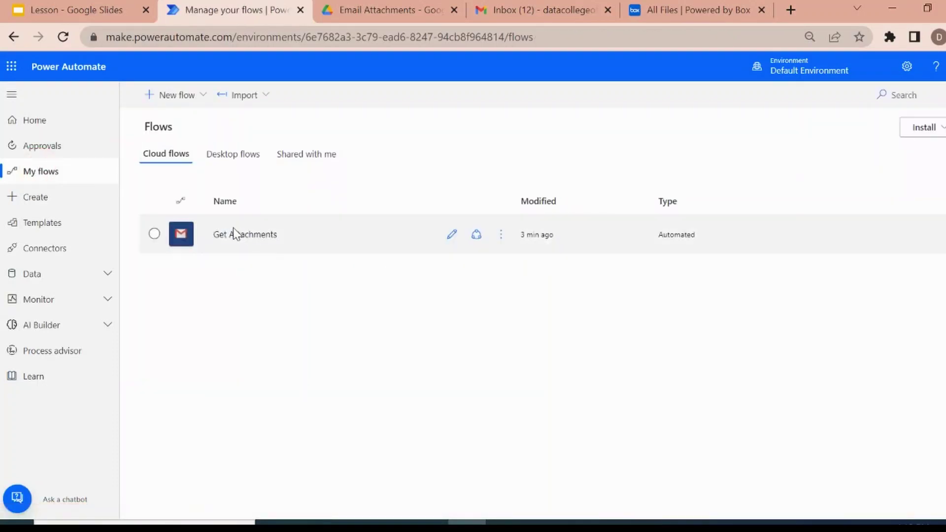
{"action": "left_click", "coordinate": [452, 235]}
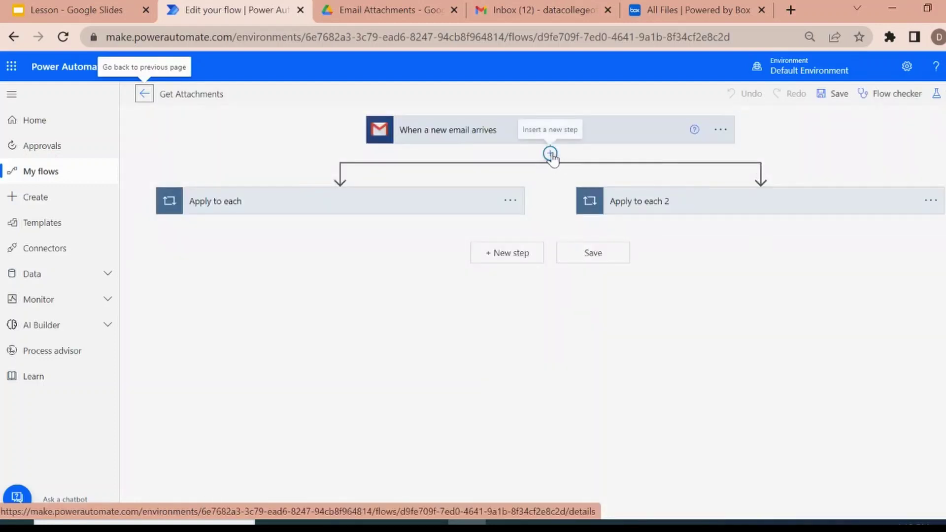
{"action": "mouse_move", "coordinate": [561, 160]}
{"action": "left_click", "coordinate": [550, 154]}
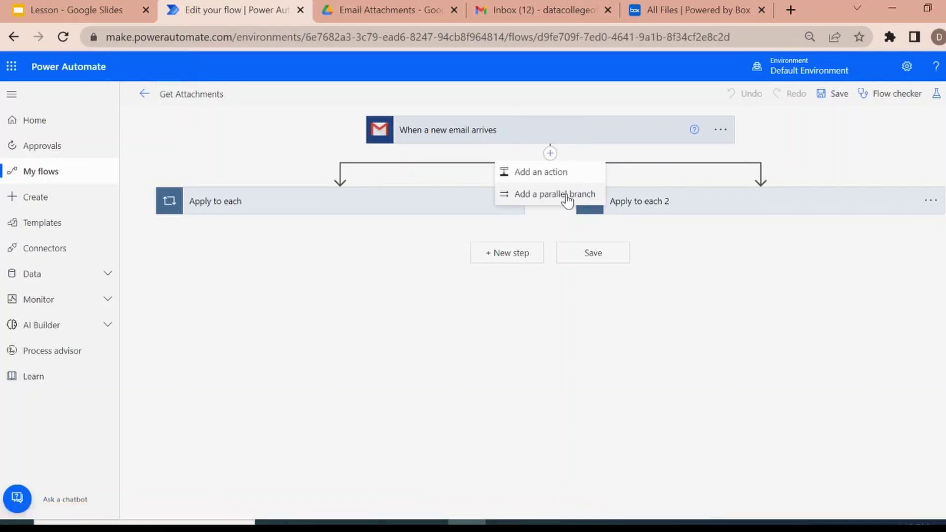
{"action": "left_click", "coordinate": [567, 196]}
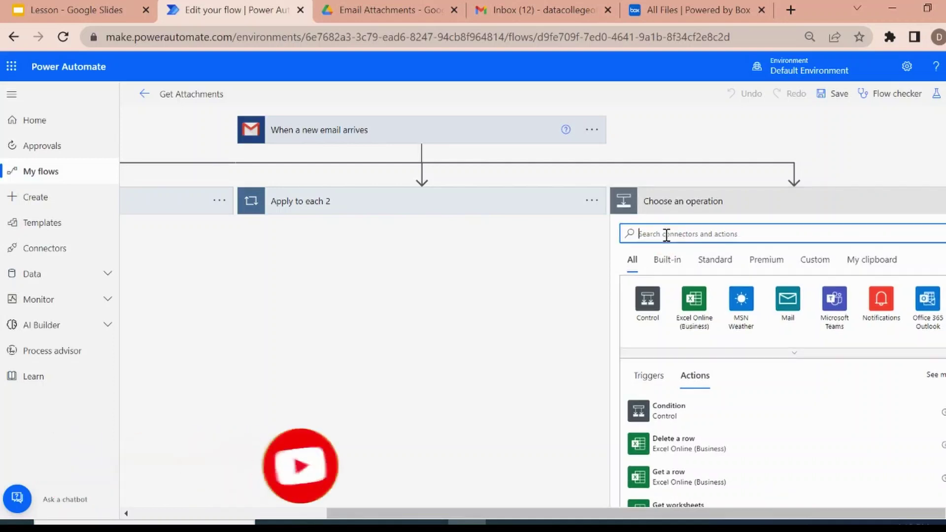
Search 'drop' and make the new branch a Dropbox Create file action.
{"action": "type", "text": "drop"}
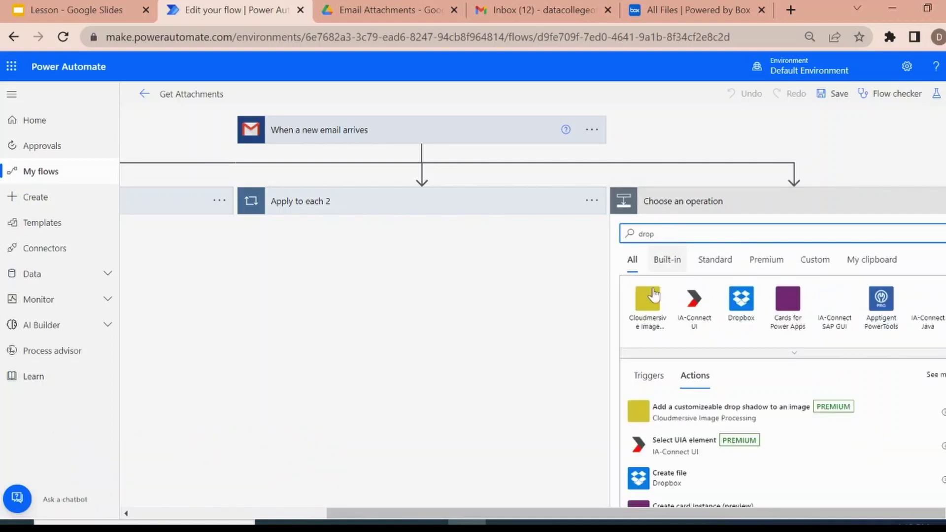
{"action": "left_click", "coordinate": [738, 303]}
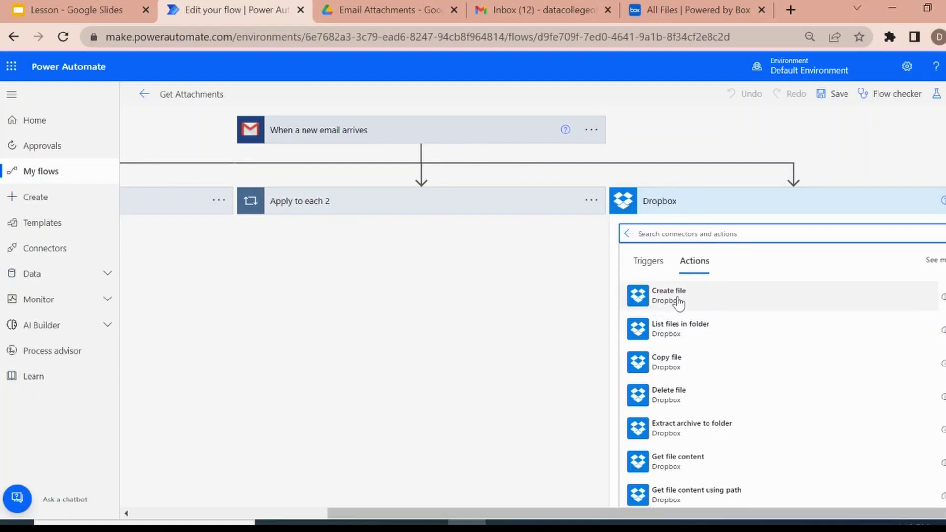
{"action": "left_click", "coordinate": [679, 297]}
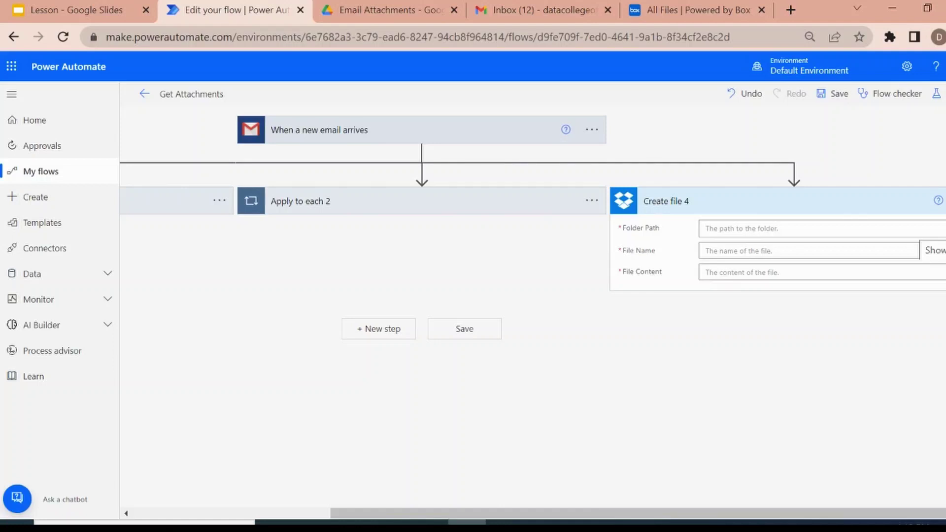
Set the Dropbox folder path to Sender's Name and file name to Attachments Name.
{"action": "left_click", "coordinate": [760, 229]}
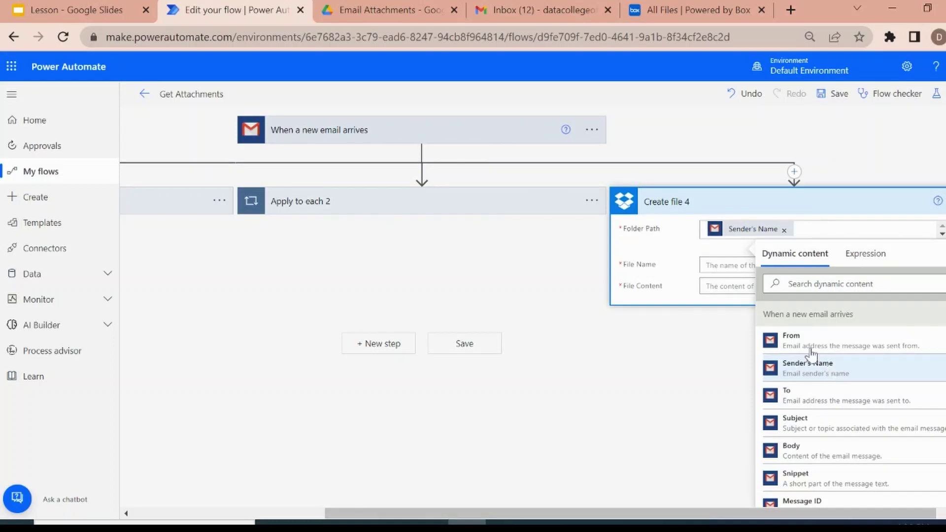
{"action": "left_click", "coordinate": [710, 268]}
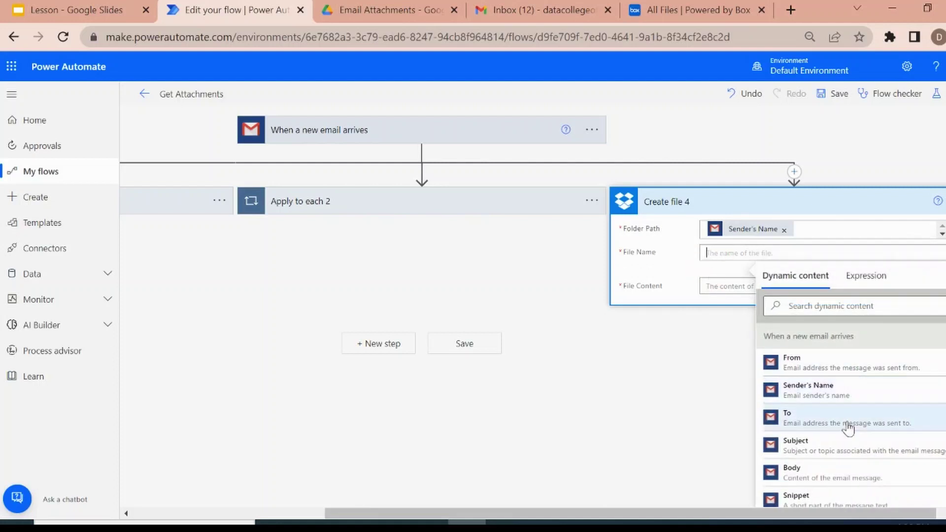
{"action": "left_click", "coordinate": [830, 305]}
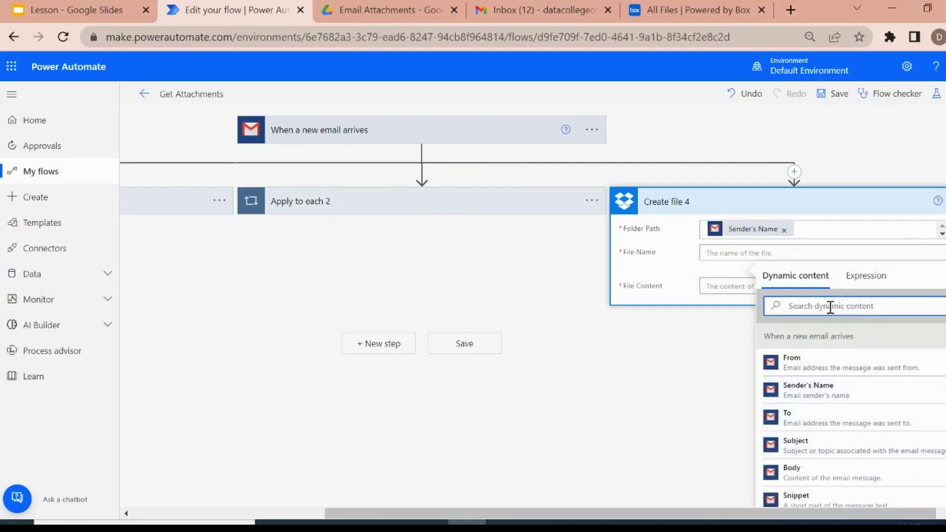
{"action": "type", "text": "Att"}
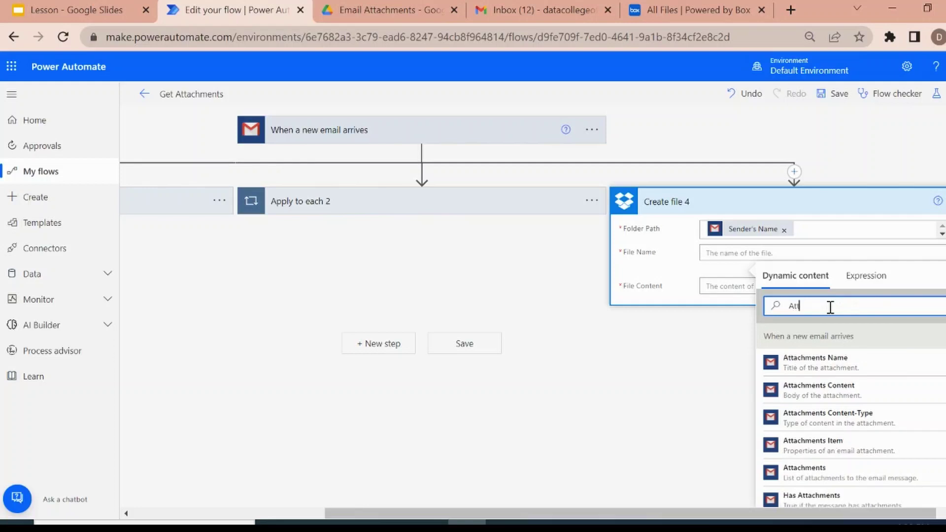
{"action": "left_click", "coordinate": [841, 360]}
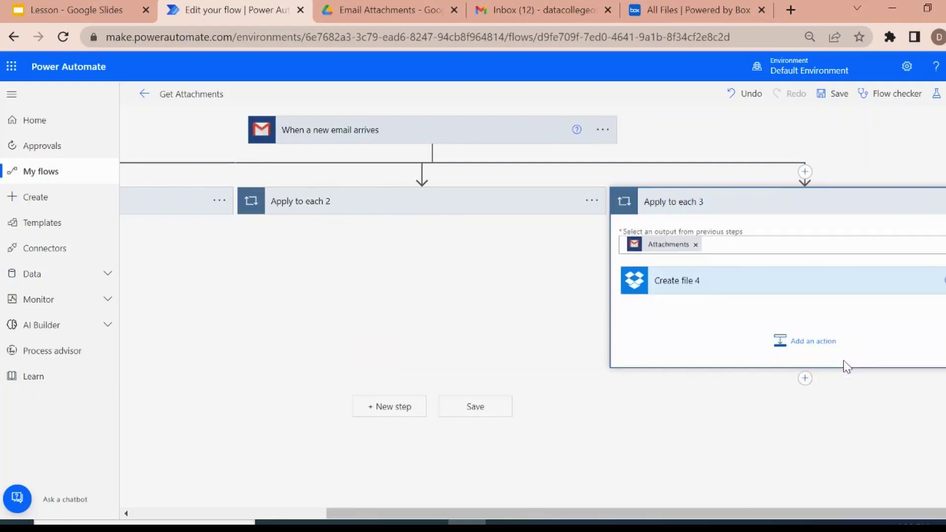
Append Received Date-Time to the Create file 4 file name.
{"action": "left_click", "coordinate": [766, 280]}
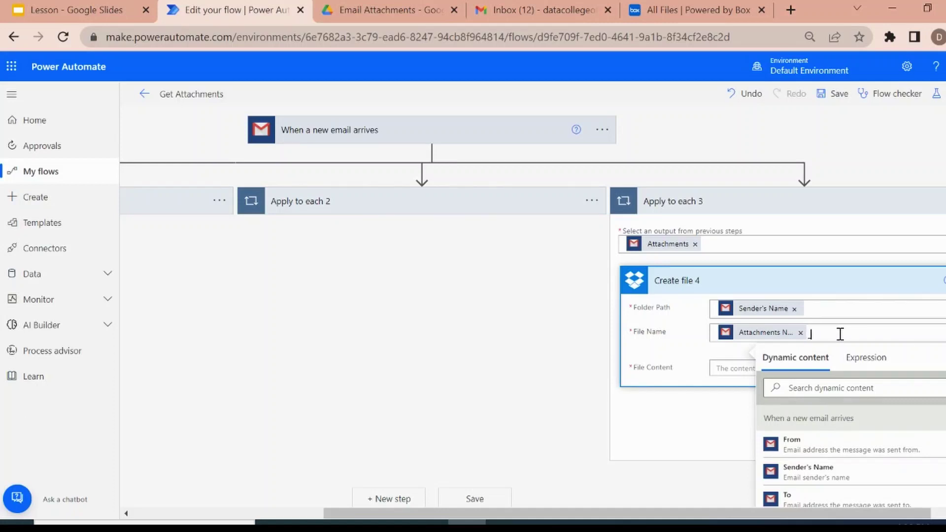
{"action": "left_click", "coordinate": [825, 389]}
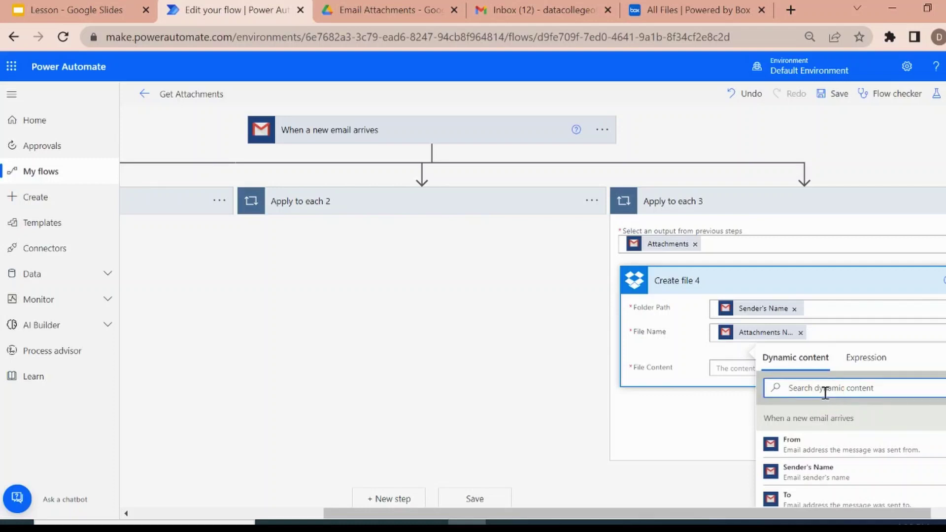
{"action": "type", "text": "dat"}
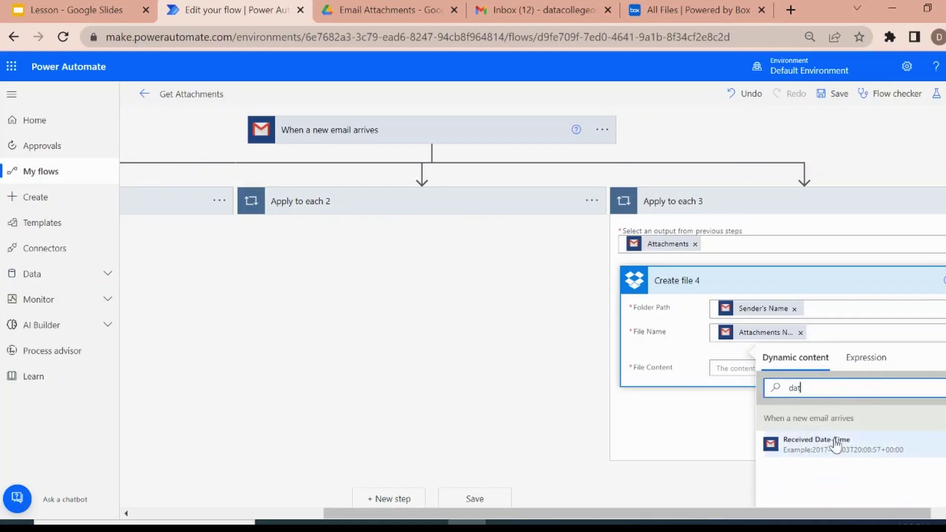
{"action": "left_click", "coordinate": [835, 444]}
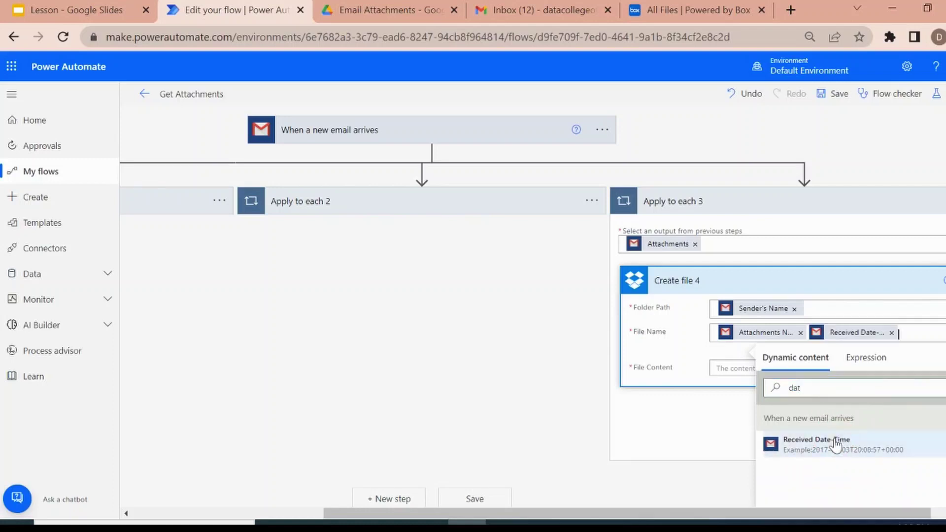
{"action": "left_click", "coordinate": [685, 348]}
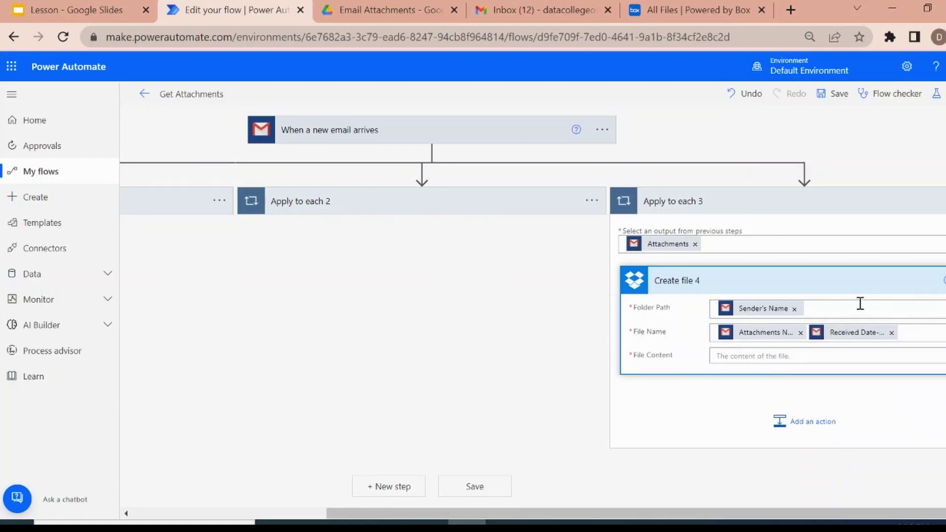
{"action": "left_click", "coordinate": [820, 306]}
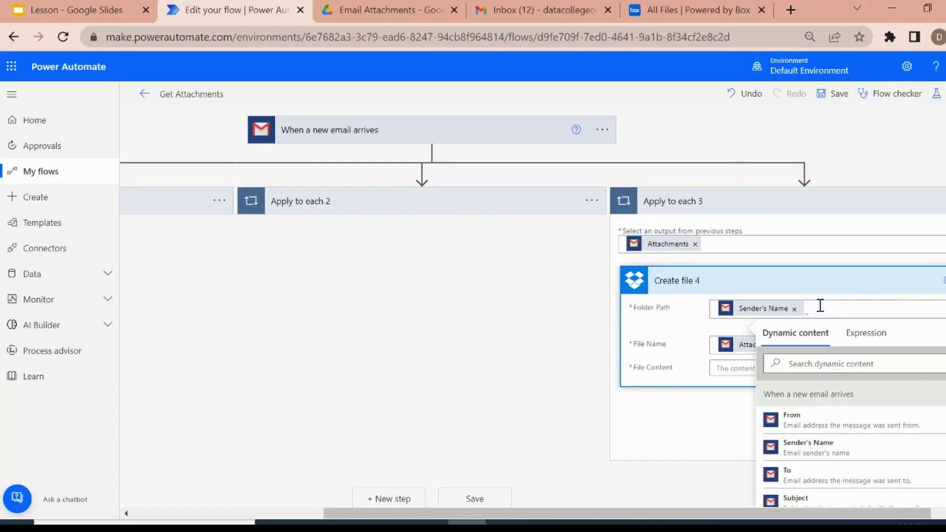
{"action": "left_click", "coordinate": [686, 440]}
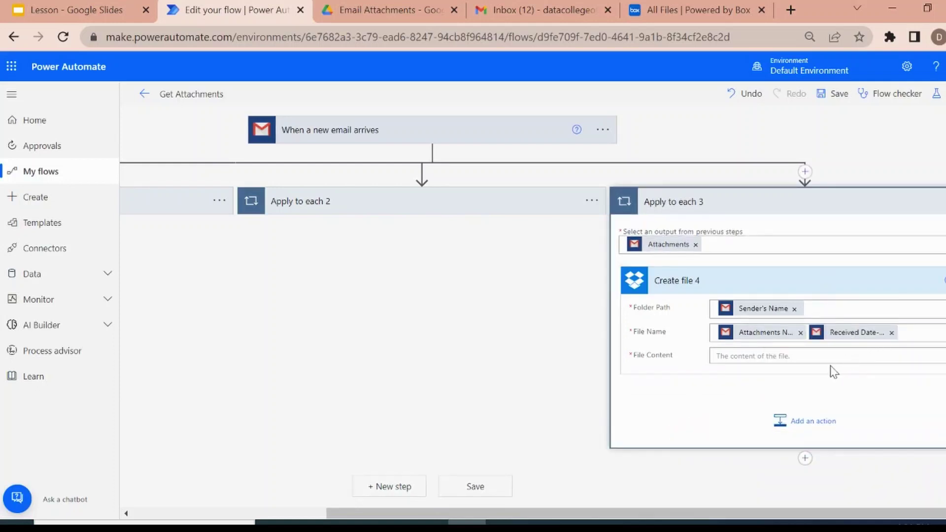
Fill the Dropbox file content with Attachments Content and save the flow.
{"action": "left_click", "coordinate": [823, 354]}
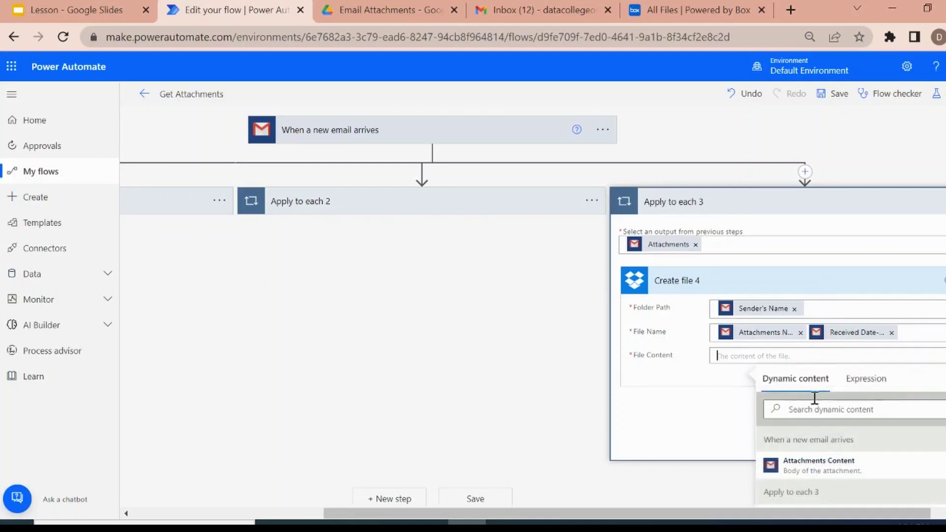
{"action": "left_click", "coordinate": [832, 471]}
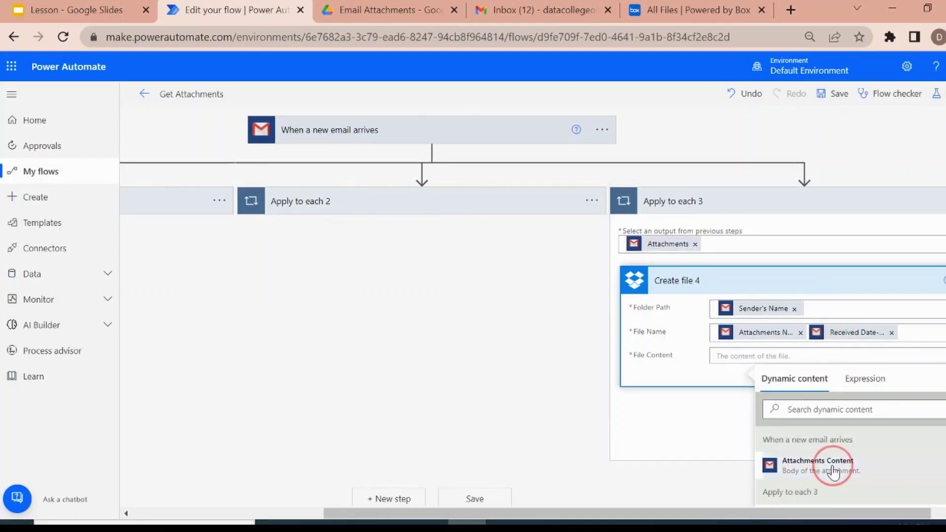
{"action": "left_click", "coordinate": [680, 449]}
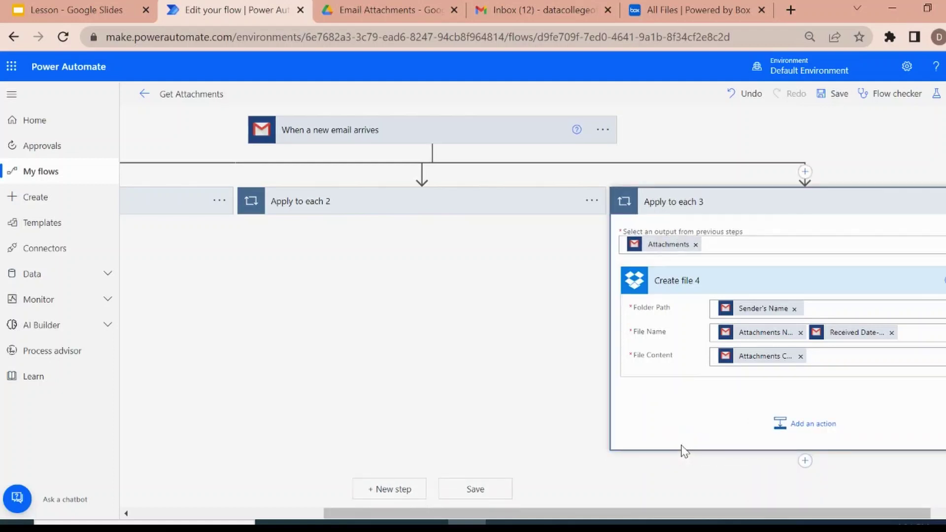
{"action": "left_click", "coordinate": [467, 491]}
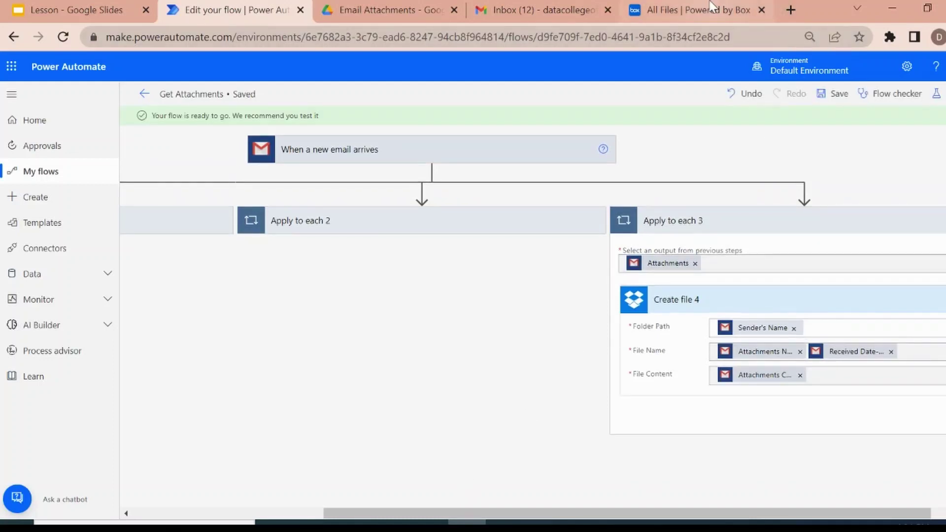
Reload Box and confirm its Email Attachments folder is still empty.
{"action": "left_click", "coordinate": [711, 7]}
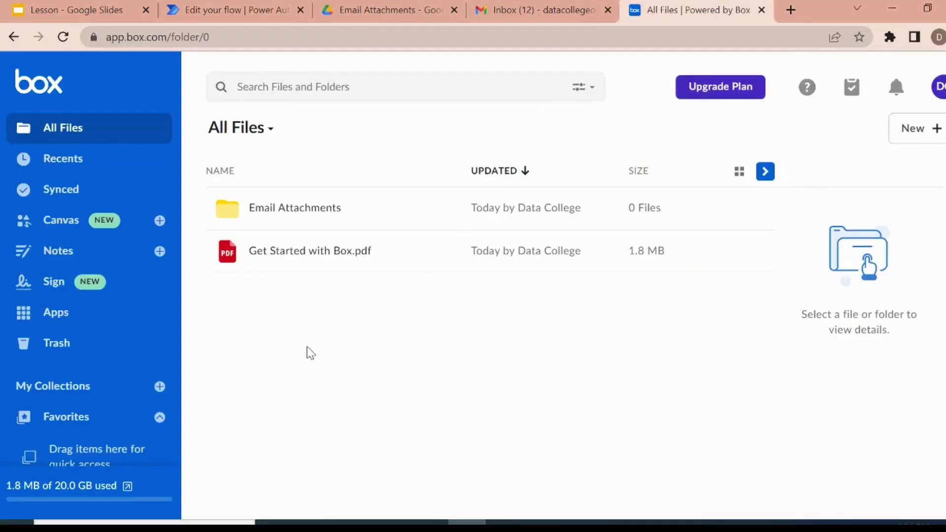
{"action": "key", "text": "F5"}
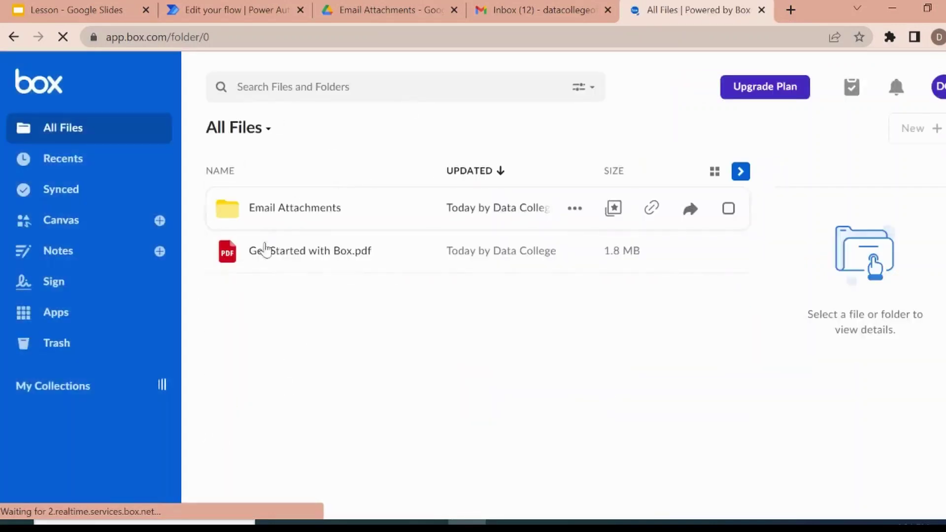
{"action": "left_click", "coordinate": [288, 211]}
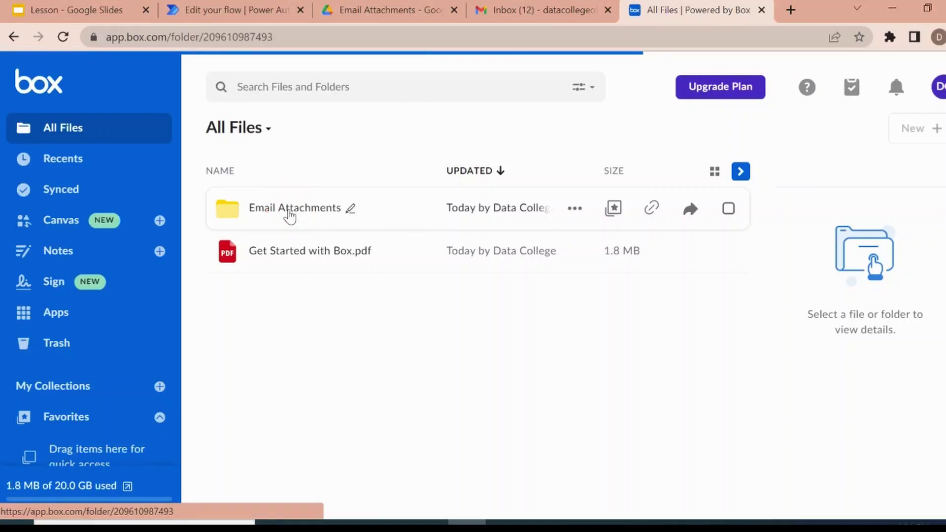
{"action": "left_click", "coordinate": [15, 36]}
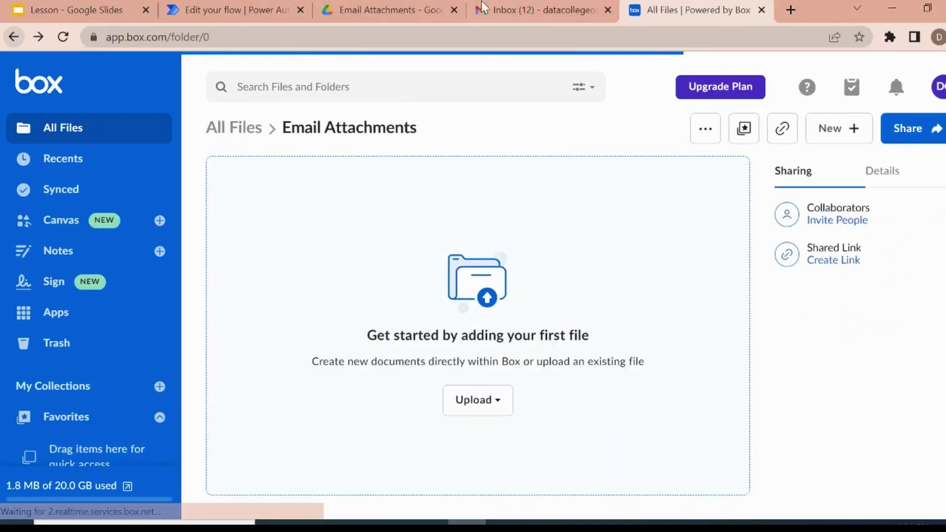
Reload the Google Drive folder to confirm it holds only Email Log, then open a new tab.
{"action": "left_click", "coordinate": [384, 10]}
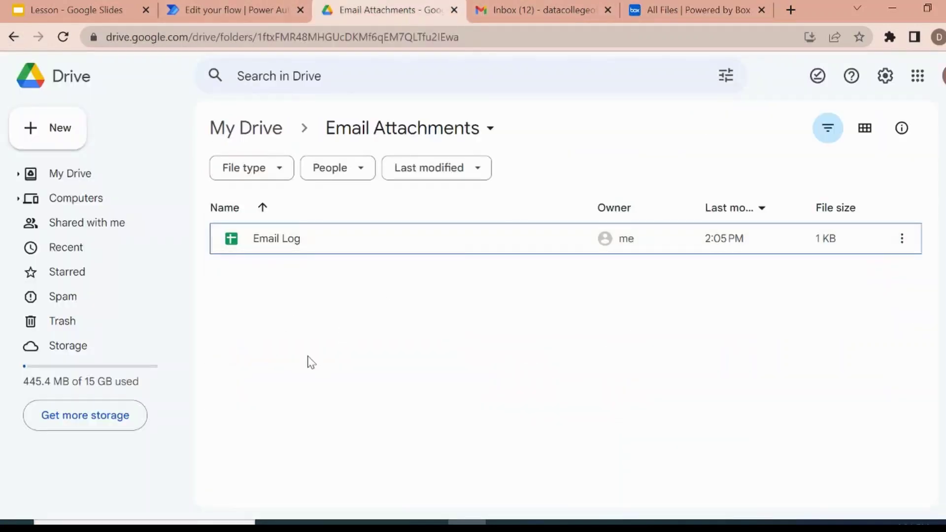
{"action": "key", "text": "F5"}
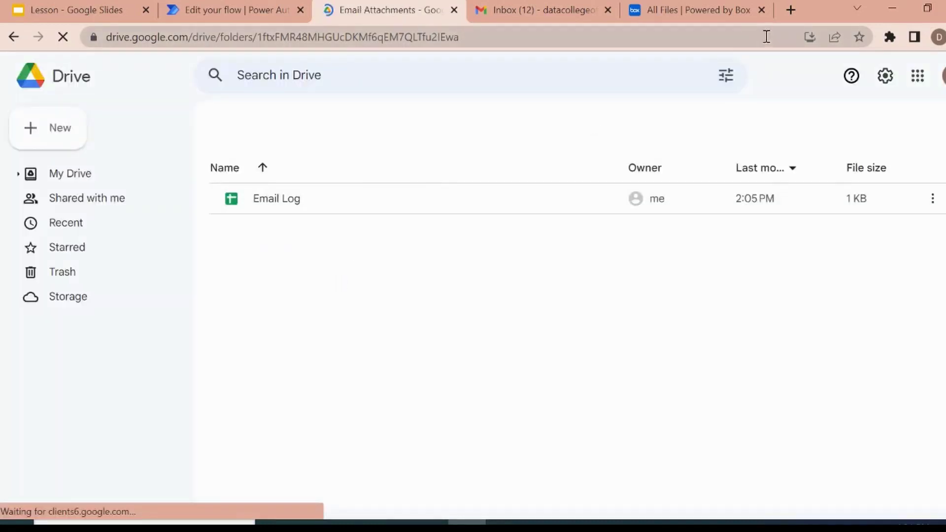
{"action": "left_click", "coordinate": [790, 10]}
Load dropbox.com showing its Email Attachments folder, then return to the flow editor.
{"action": "type", "text": "drop"}
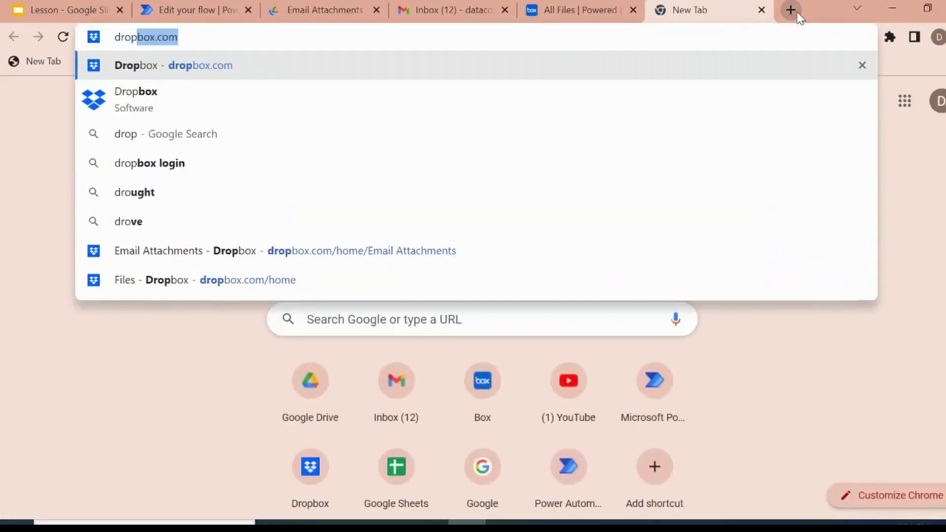
{"action": "key", "text": "Return"}
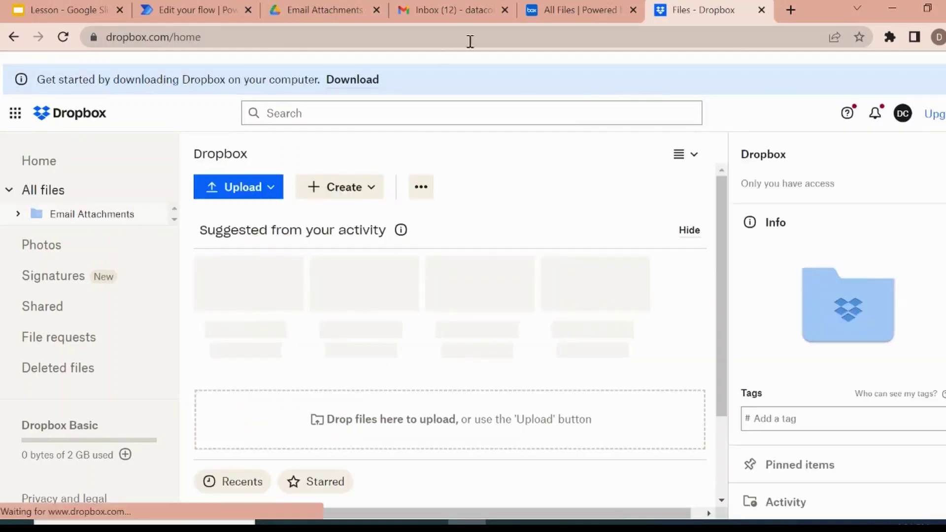
{"action": "left_click", "coordinate": [182, 9]}
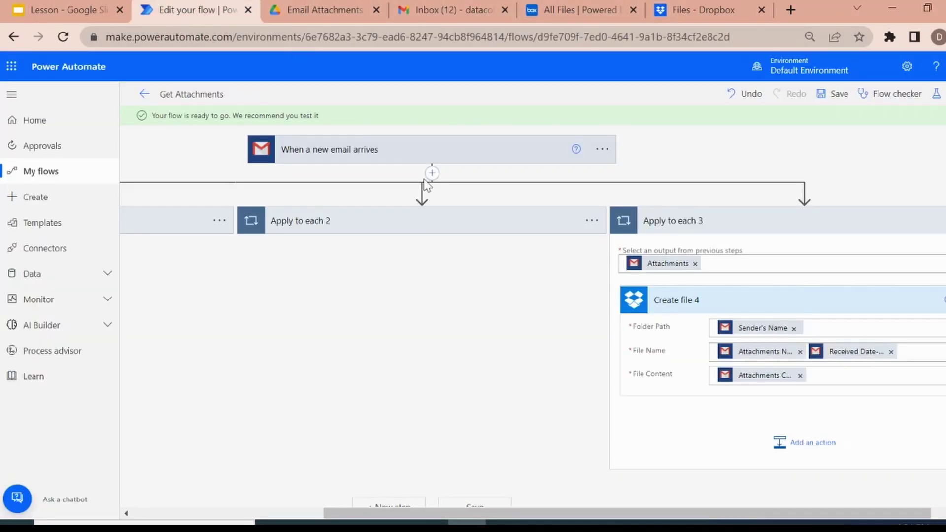
Collapse Apply to each 3, save, and set an automatic test reusing the earlier Succeeded trigger run.
{"action": "left_click", "coordinate": [861, 223]}
{"action": "left_click", "coordinate": [464, 273]}
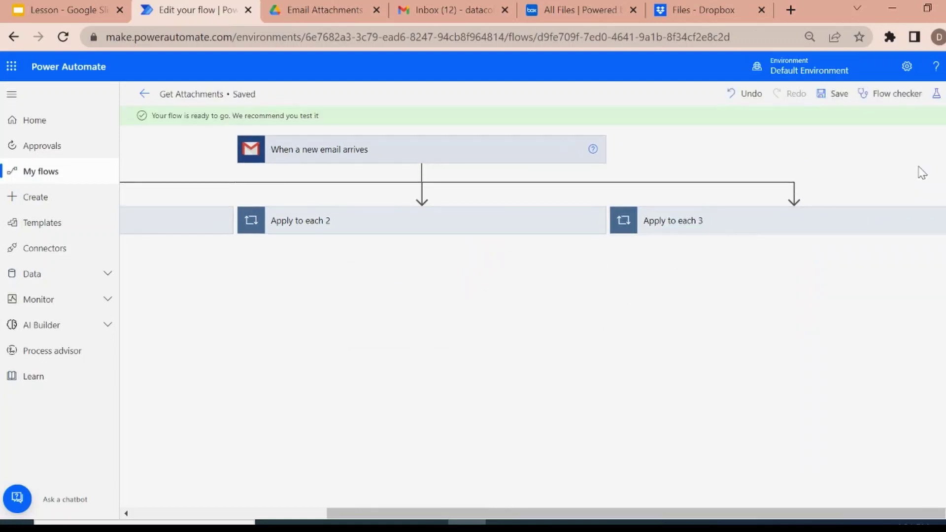
{"action": "left_click", "coordinate": [937, 96]}
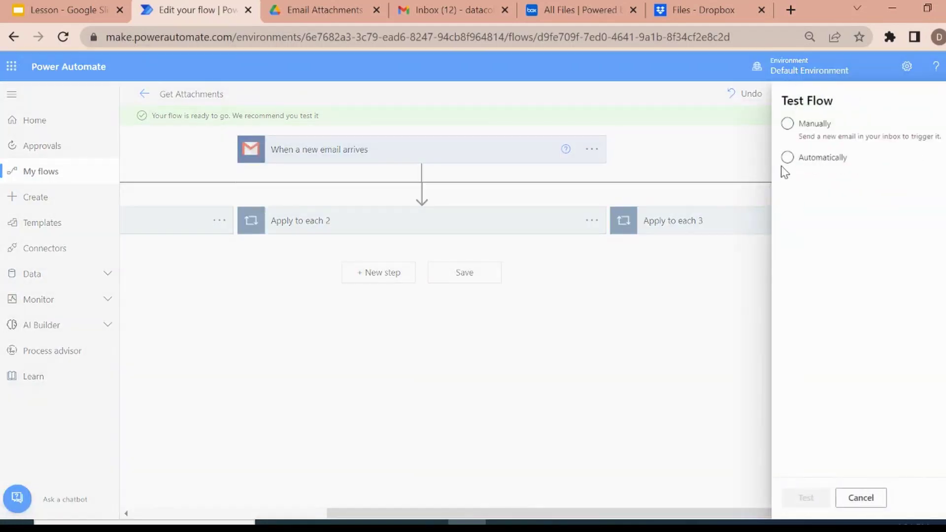
{"action": "left_click", "coordinate": [787, 157]}
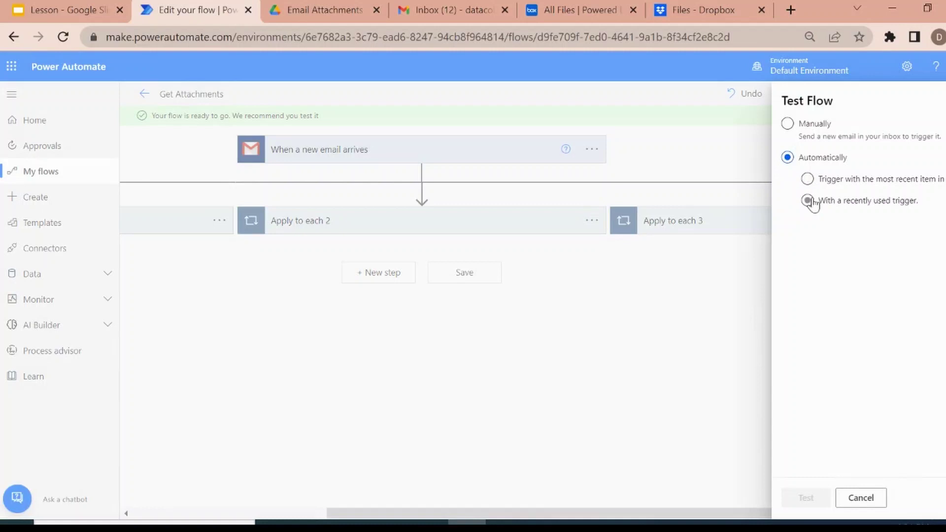
{"action": "left_click", "coordinate": [807, 200]}
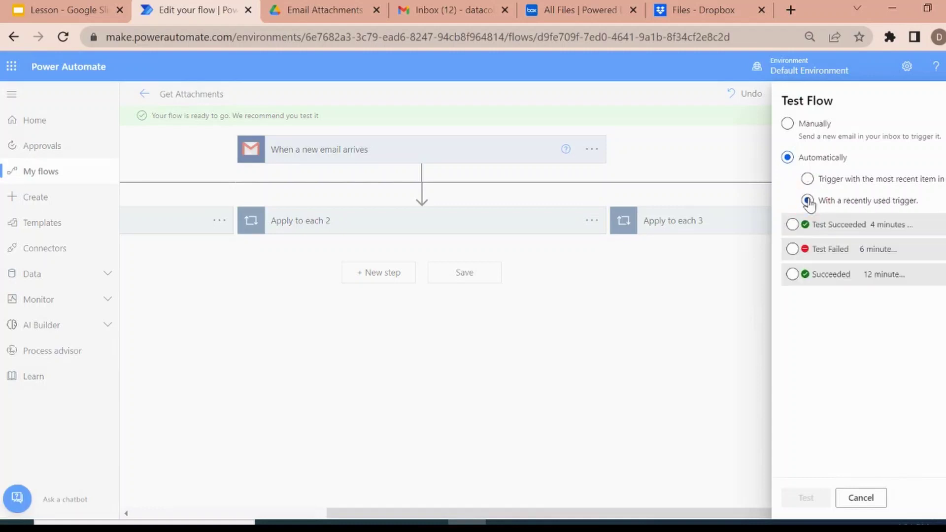
{"action": "left_click", "coordinate": [792, 275]}
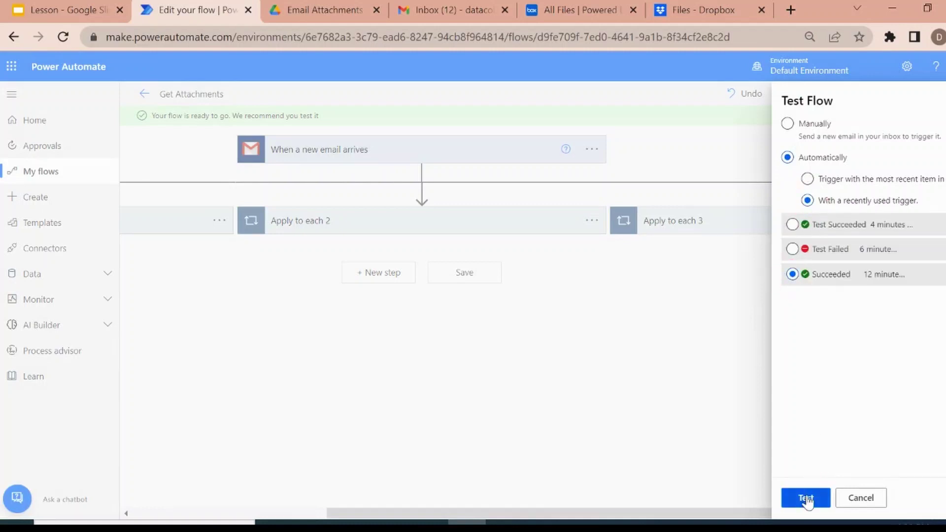
Run the test and review all three successful Apply to each branches at 75% zoom.
{"action": "left_click", "coordinate": [806, 497]}
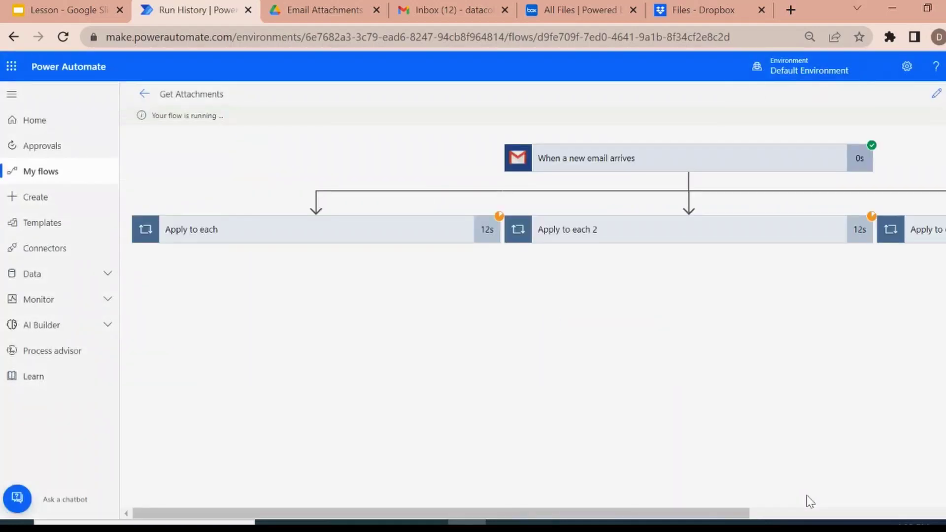
{"action": "key", "text": "ctrl+minus"}
{"action": "key", "text": "ctrl+minus"}
{"action": "key", "text": "ctrl+minus"}
{"action": "key", "text": "ctrl+minus"}
{"action": "key", "text": "ctrl+minus"}
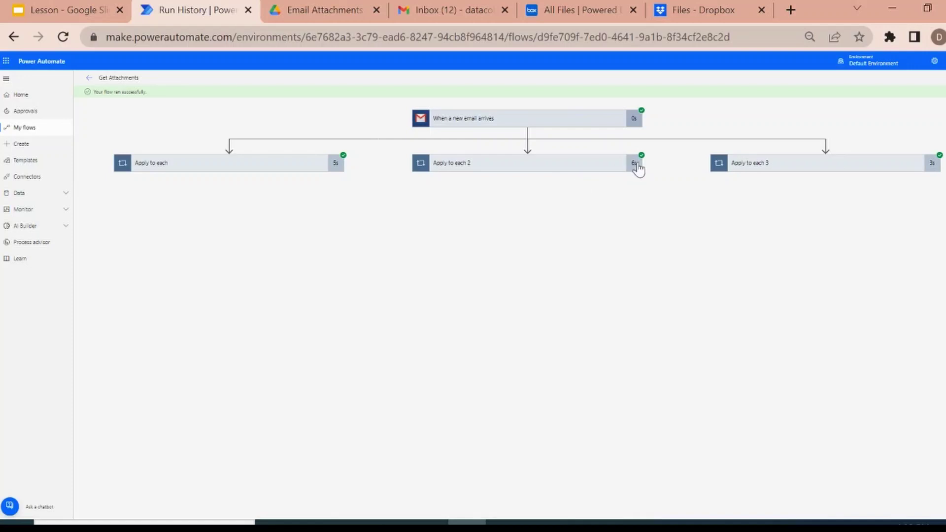
{"action": "key", "text": "ctrl+plus"}
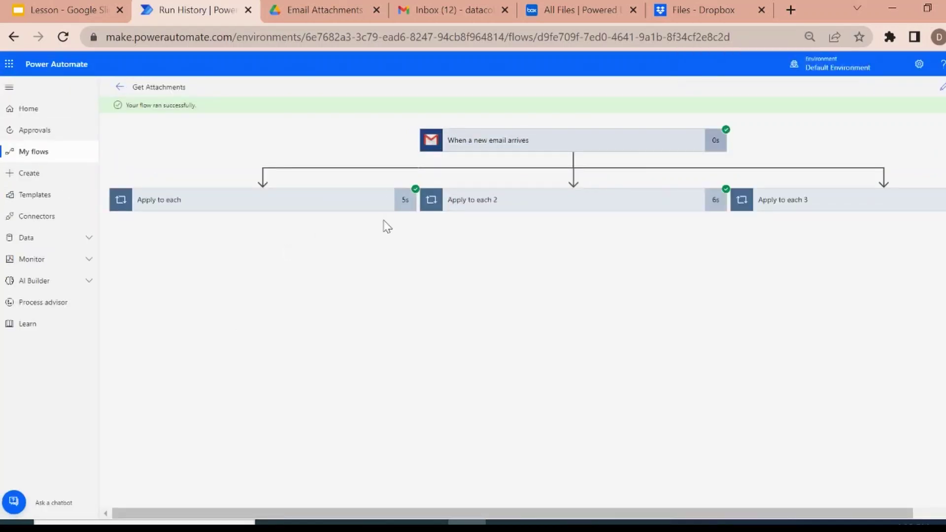
{"action": "key", "text": "ctrl+plus"}
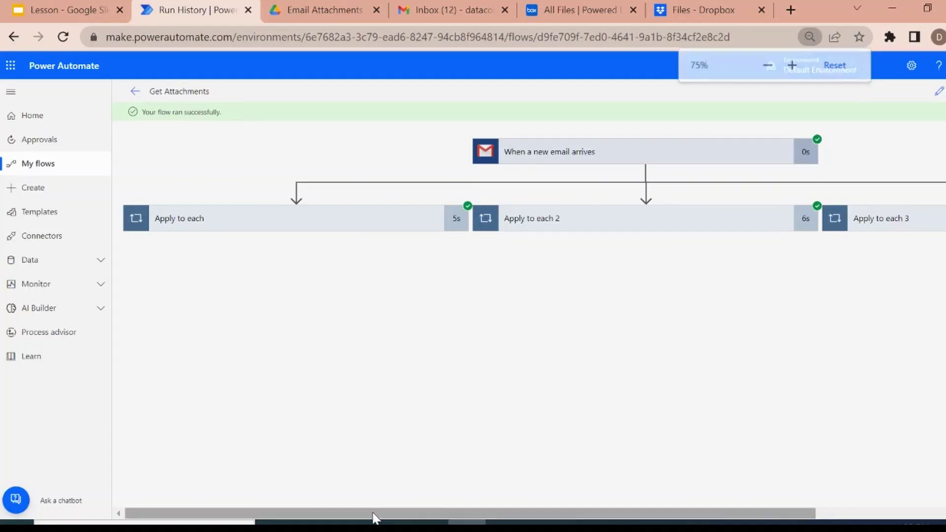
{"action": "left_click_drag", "start_coordinate": [373, 511], "coordinate": [717, 491]}
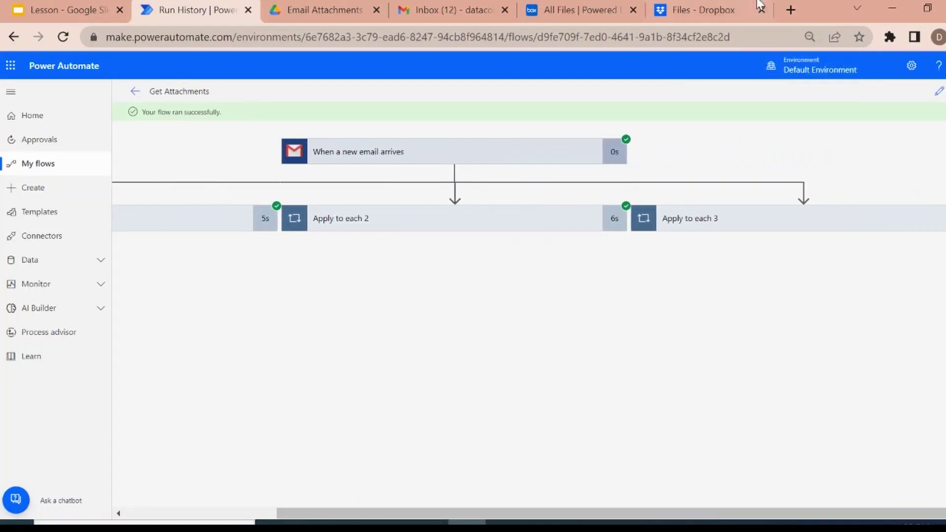
Reload Dropbox and open the sender's folder to find Sample.csv and Sample.png.
{"action": "left_click", "coordinate": [708, 5]}
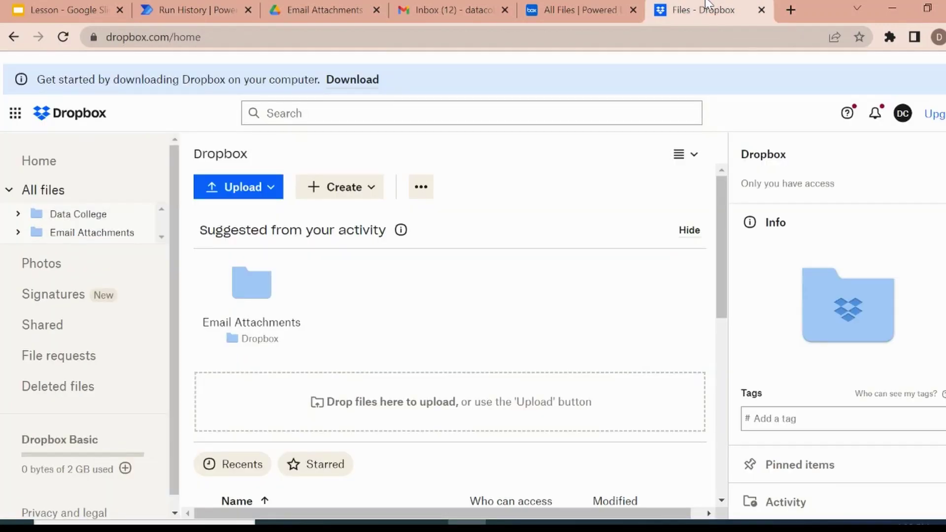
{"action": "key", "text": "F5"}
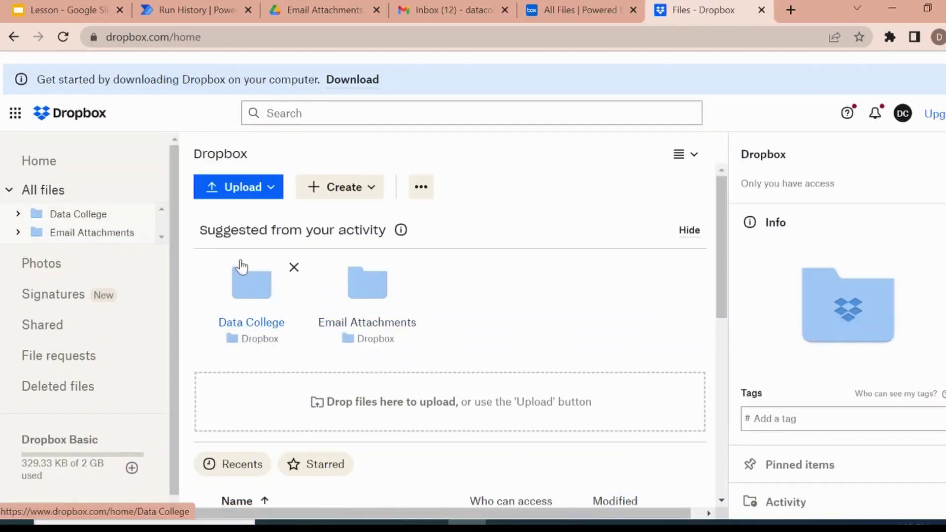
{"action": "left_click", "coordinate": [66, 218]}
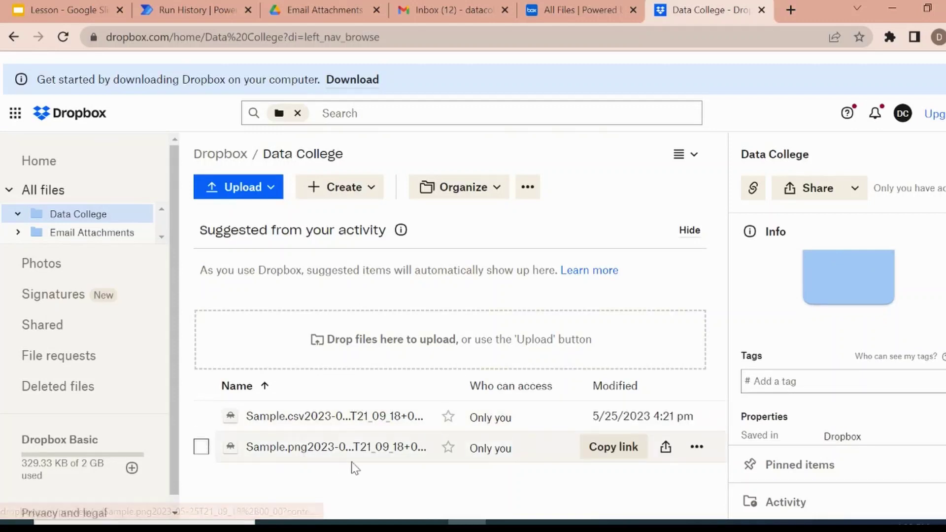
Confirm Box's sender folder holds the same files, then switch to Google Drive.
{"action": "left_click", "coordinate": [558, 9]}
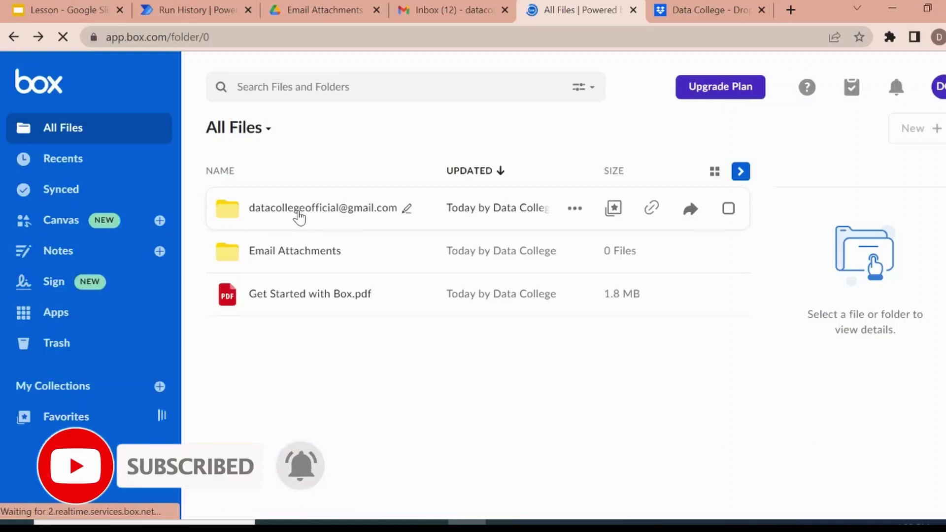
{"action": "left_click", "coordinate": [299, 210]}
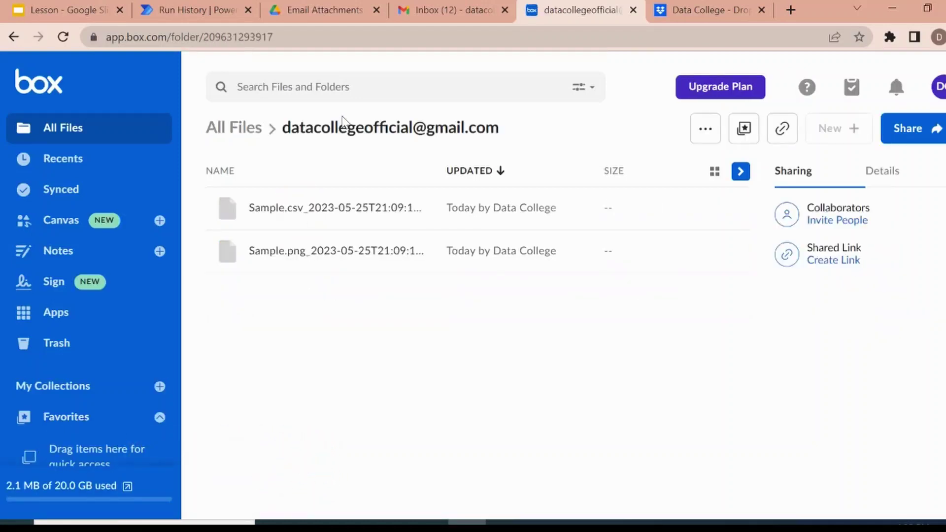
{"action": "left_click", "coordinate": [301, 9]}
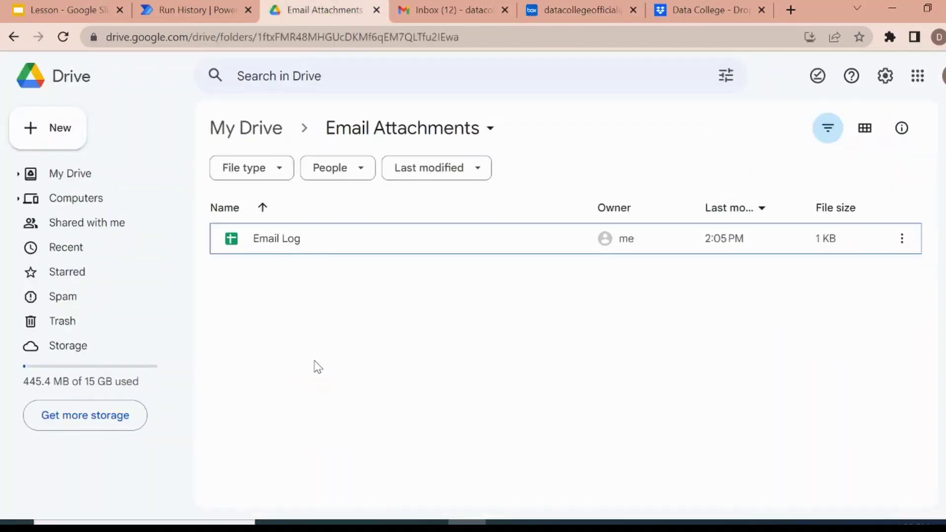
Reload the Drive Email Attachments folder, then view the successful run zoomed out in Power Automate.
{"action": "key", "text": "F5"}
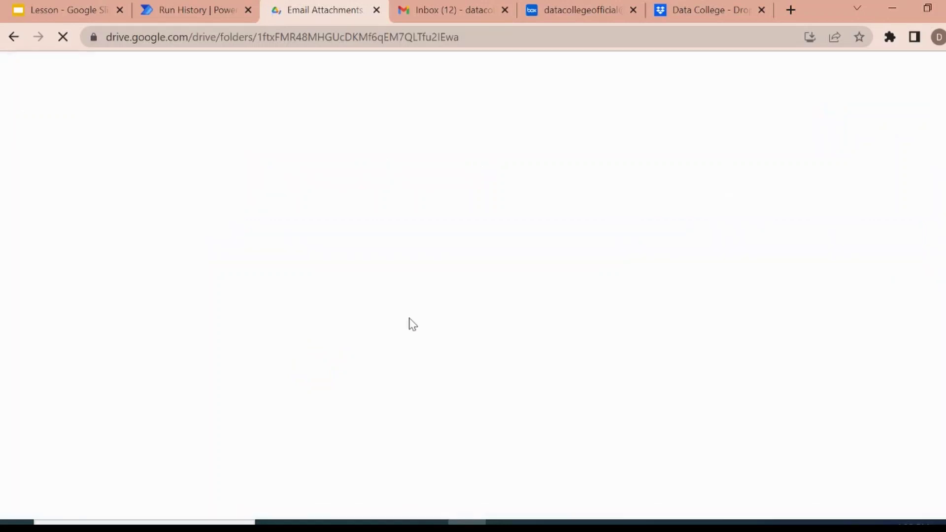
{"action": "left_click", "coordinate": [178, 9]}
{"action": "key", "text": "ctrl+minus"}
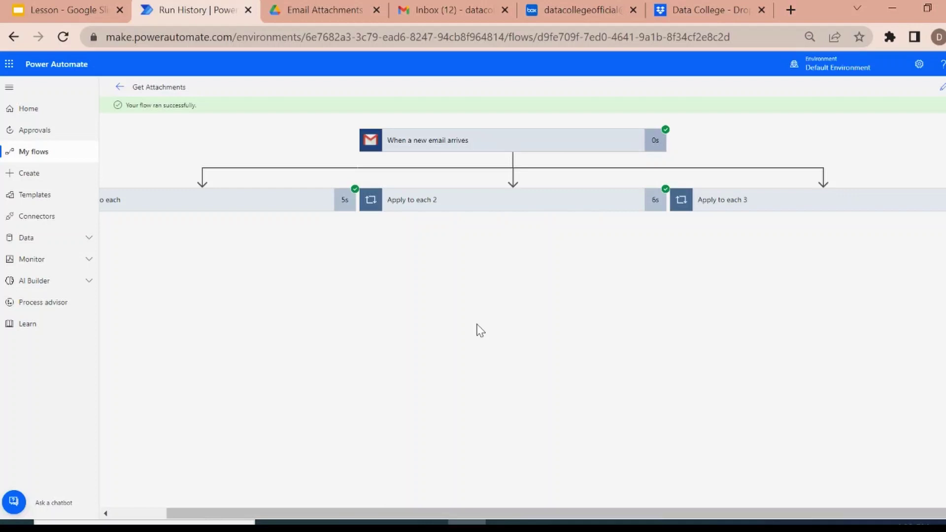
Go to My flows and restore the page zoom to normal size.
{"action": "left_click", "coordinate": [37, 153]}
{"action": "key", "text": "ctrl+plus"}
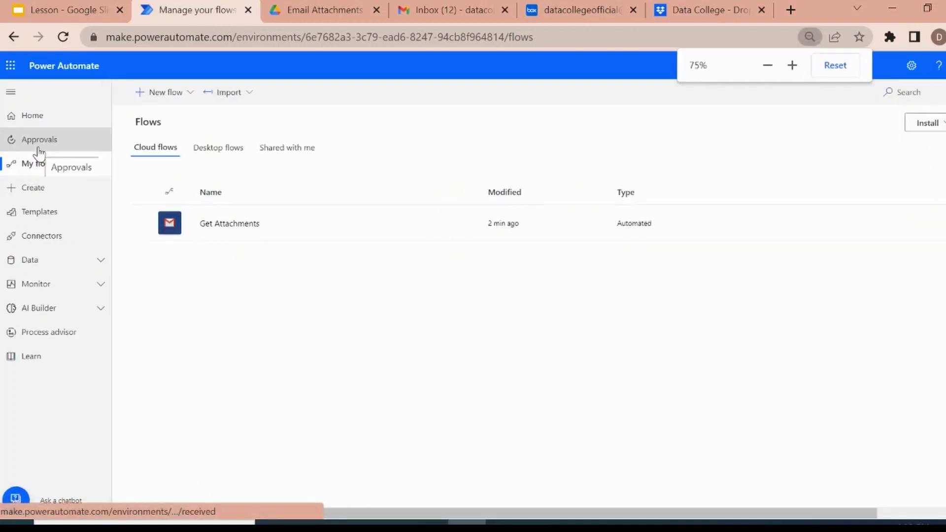
{"action": "key", "text": "ctrl+plus"}
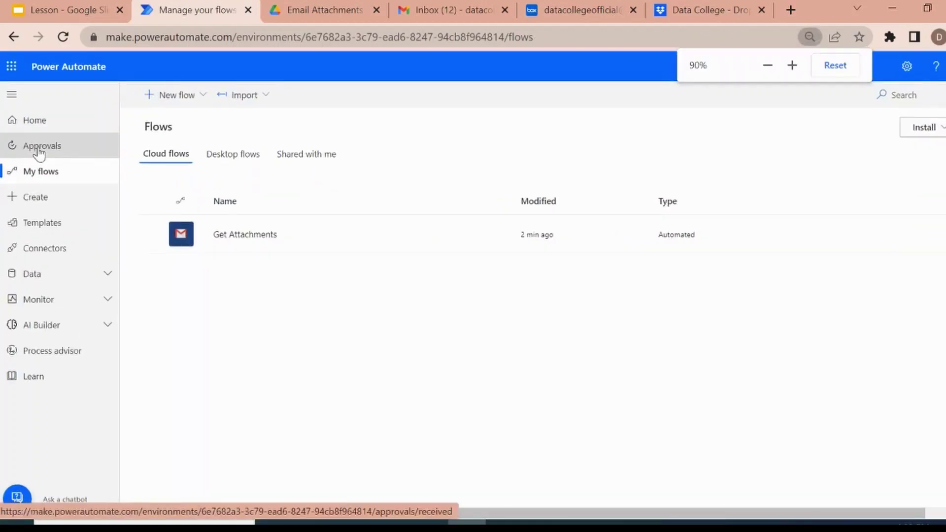
{"action": "key", "text": "ctrl+plus"}
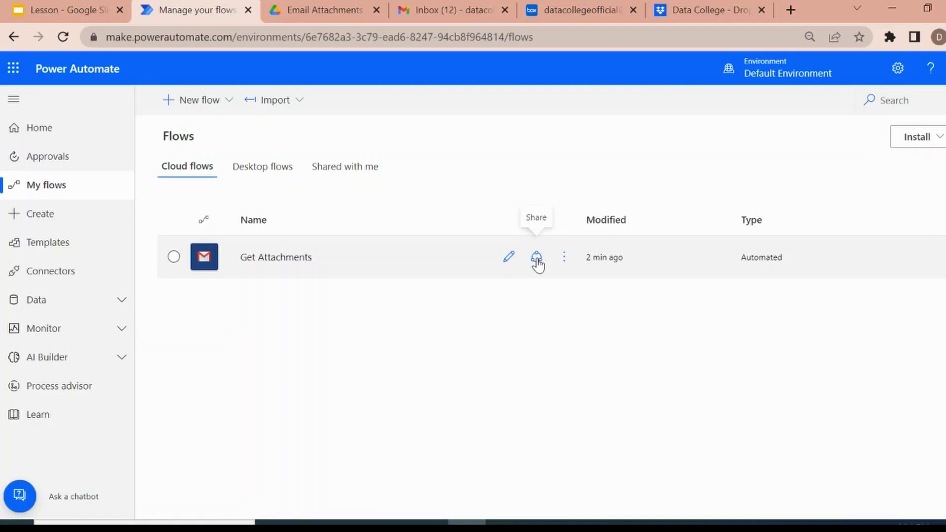
Bring up the Get Attachments run history, dismissing the Repair tips prompt, to see its four runs.
{"action": "left_click", "coordinate": [564, 255]}
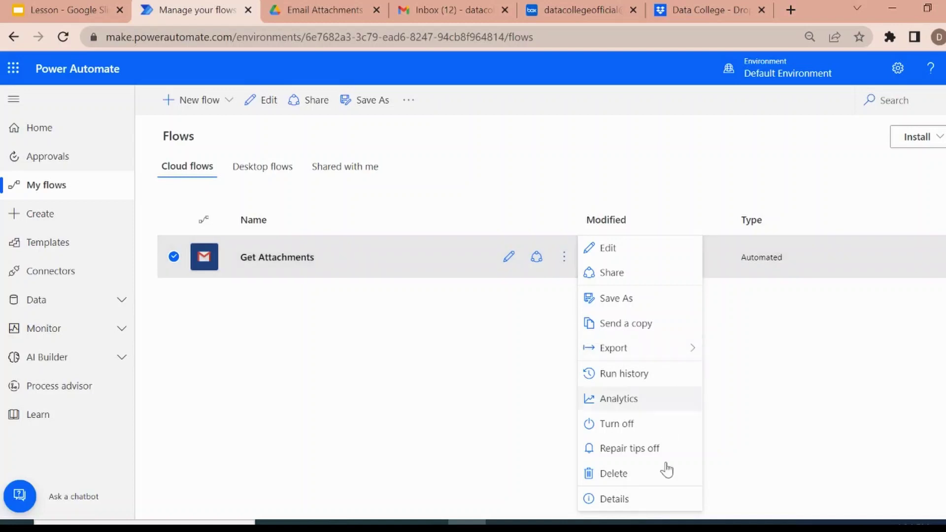
{"action": "left_click", "coordinate": [641, 447]}
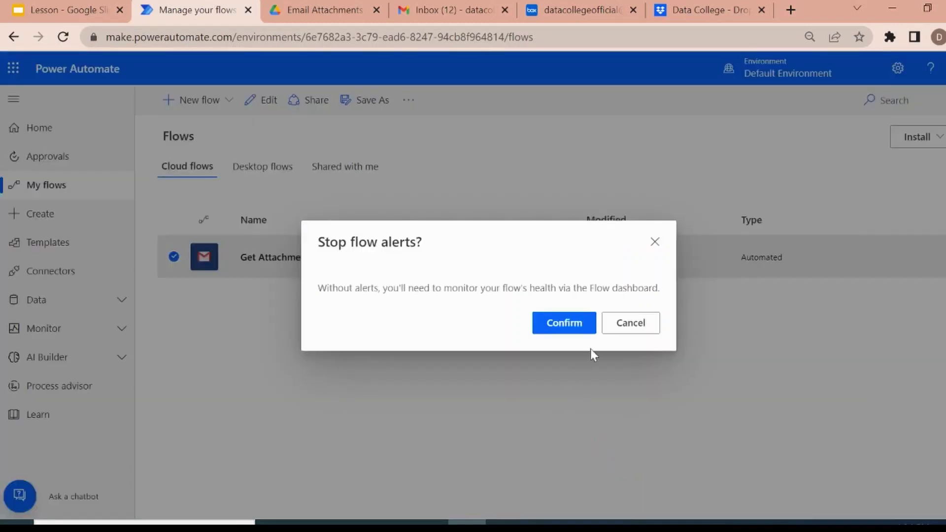
{"action": "left_click", "coordinate": [636, 323]}
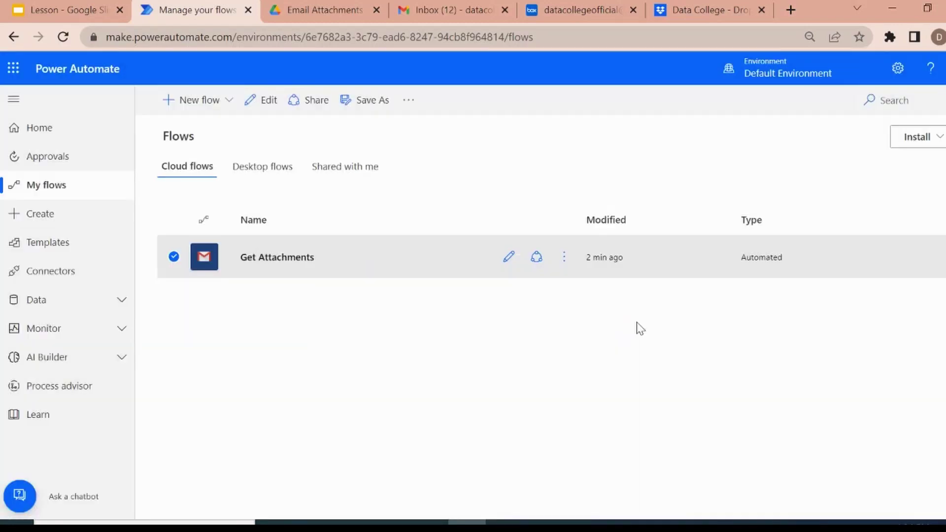
{"action": "left_click", "coordinate": [564, 257]}
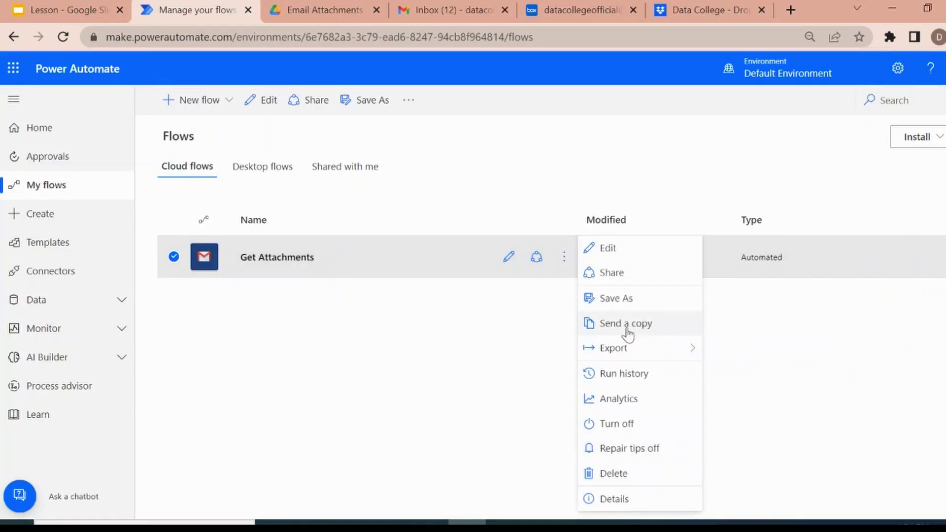
{"action": "left_click", "coordinate": [633, 380]}
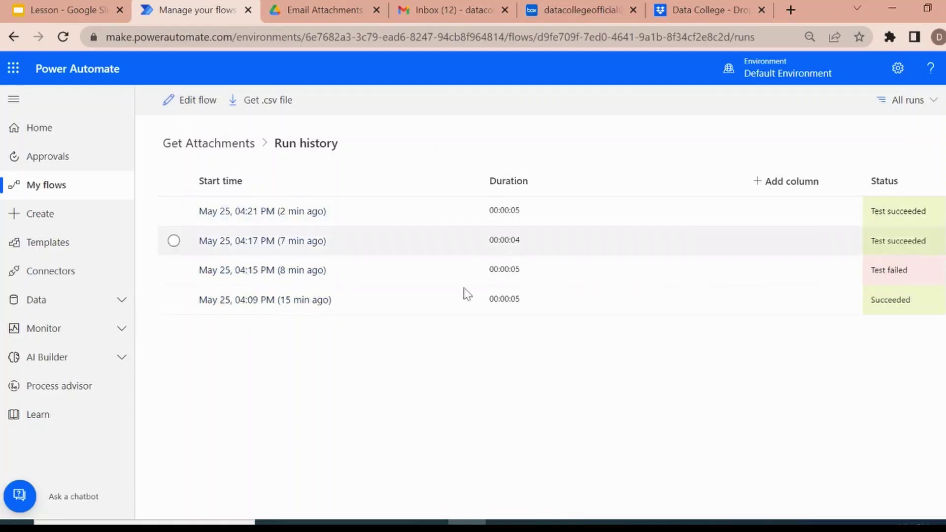
Inspect the most recent run, then return to the flow page's 28-day run history.
{"action": "left_click", "coordinate": [273, 215]}
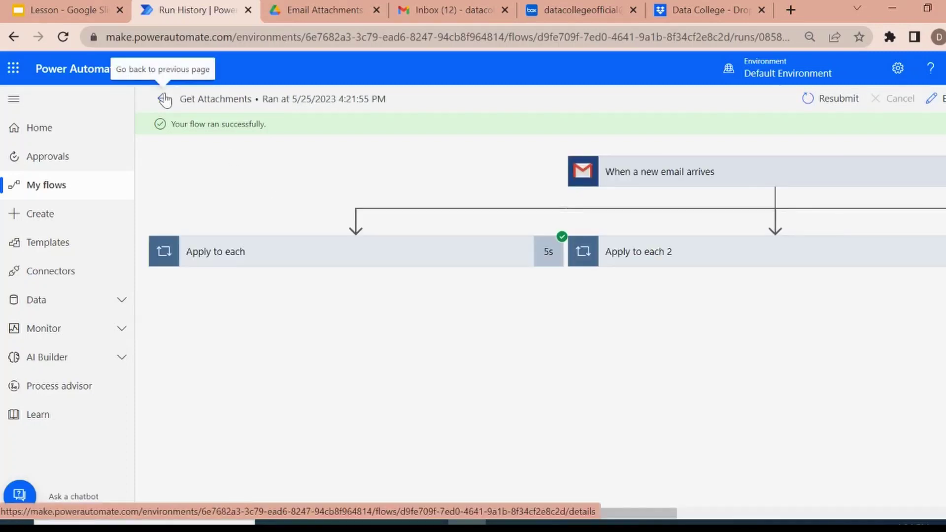
{"action": "left_click", "coordinate": [165, 99]}
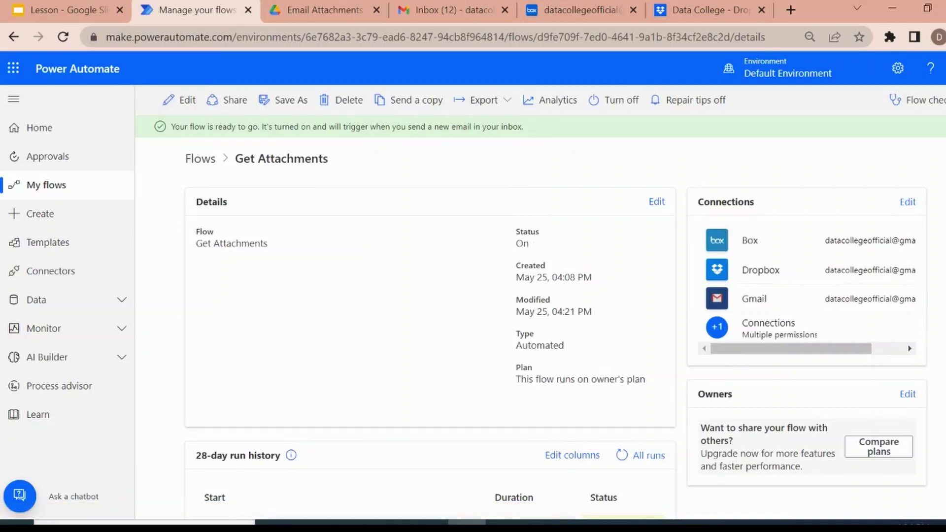
{"action": "scroll", "coordinate": [338, 401], "scroll_direction": "down", "scroll_amount": 3}
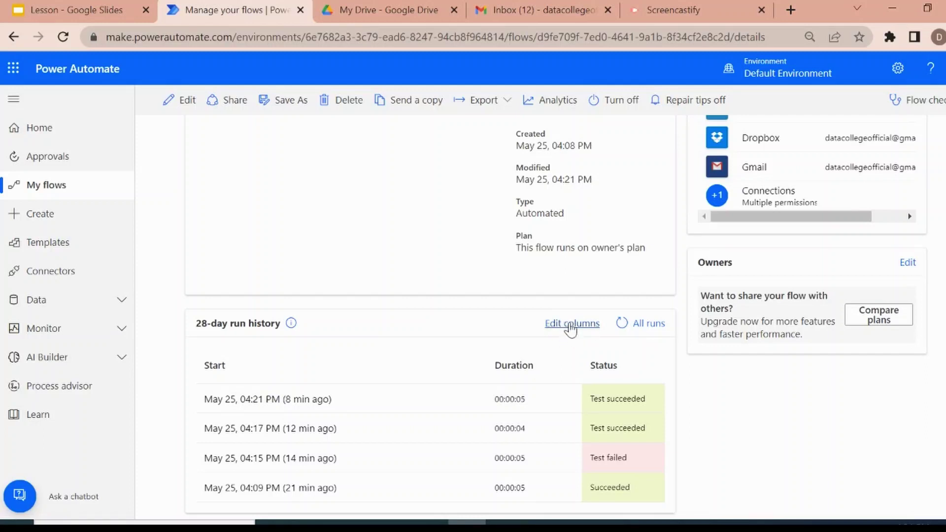
Look at the run history's Edit columns options without changes, then return to My flows.
{"action": "left_click", "coordinate": [570, 326]}
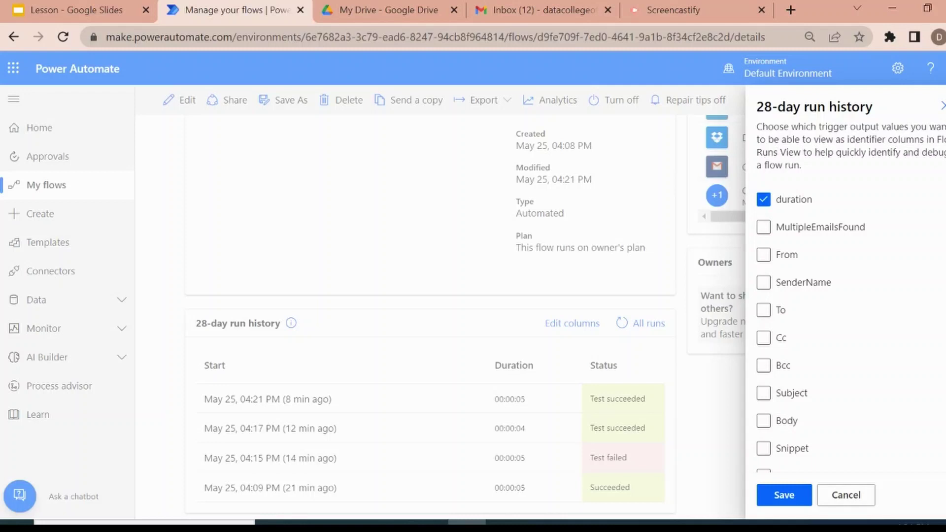
{"action": "left_click", "coordinate": [843, 496]}
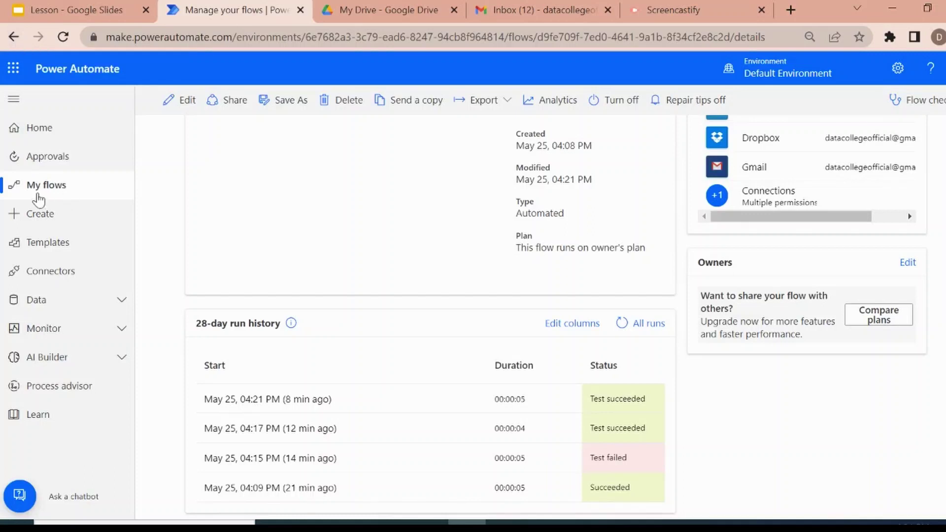
{"action": "left_click", "coordinate": [38, 196]}
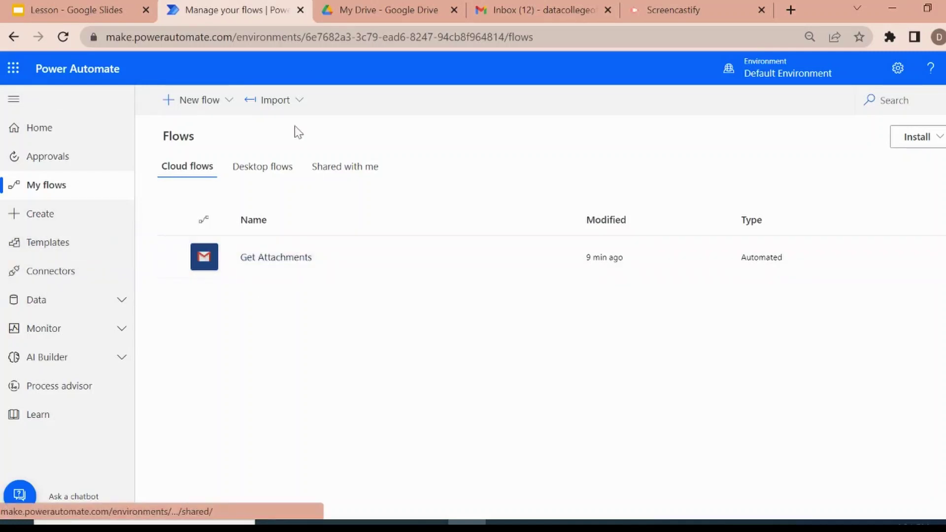
Start a new flow from a template and search the gallery for 'Attachment'.
{"action": "left_click", "coordinate": [202, 103]}
{"action": "left_click", "coordinate": [231, 152]}
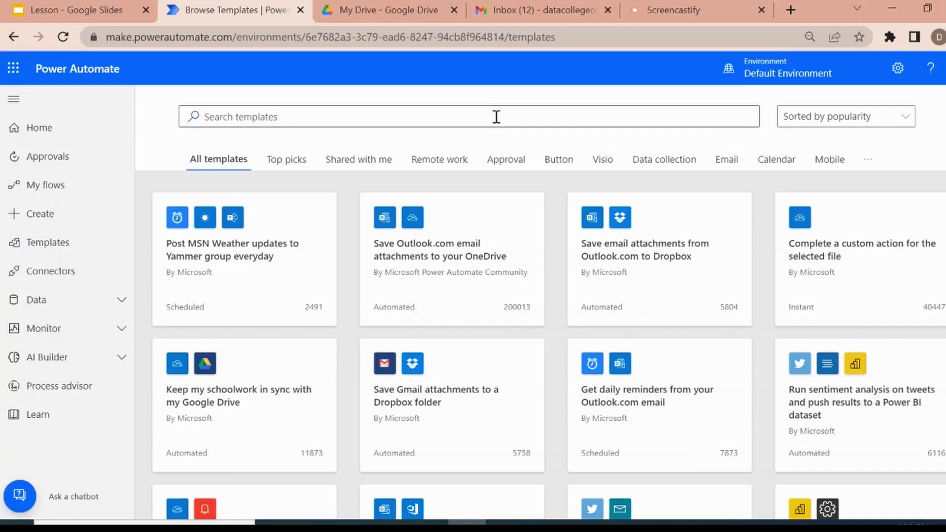
{"action": "left_click", "coordinate": [496, 116]}
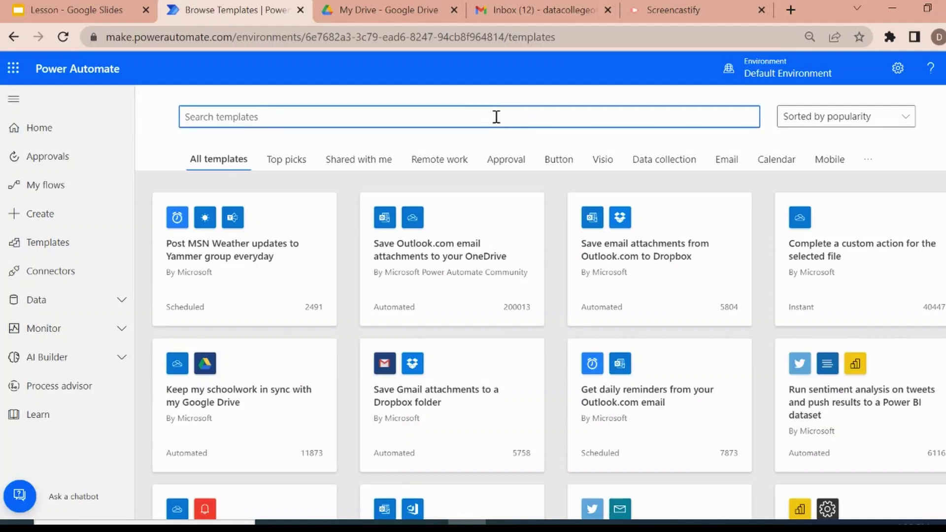
{"action": "type", "text": "t"}
{"action": "key", "text": "BackSpace"}
{"action": "type", "text": "Attachmen"}
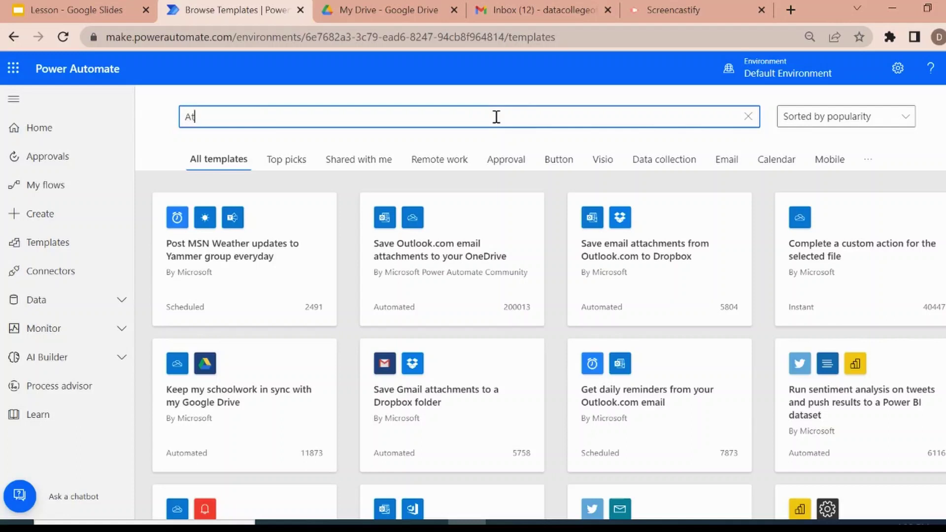
{"action": "type", "text": "t"}
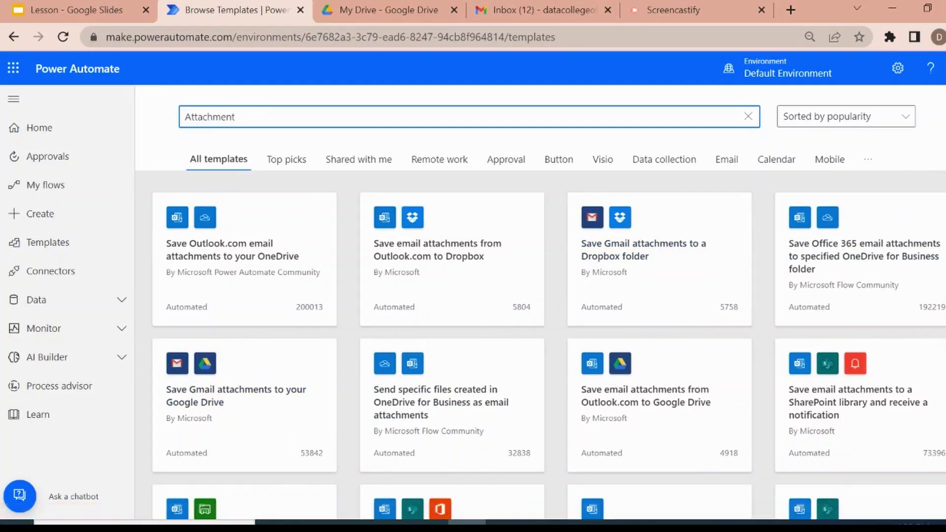
Browse the attachment-saving templates, then clear the 'Attachment' search.
{"action": "scroll", "coordinate": [549, 301], "scroll_direction": "down", "scroll_amount": 7}
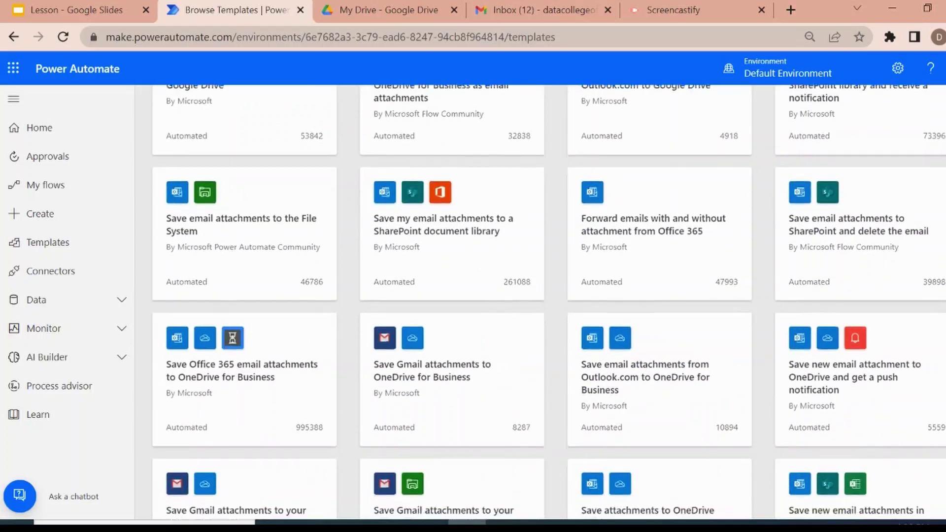
{"action": "scroll", "coordinate": [549, 302], "scroll_direction": "up", "scroll_amount": 8}
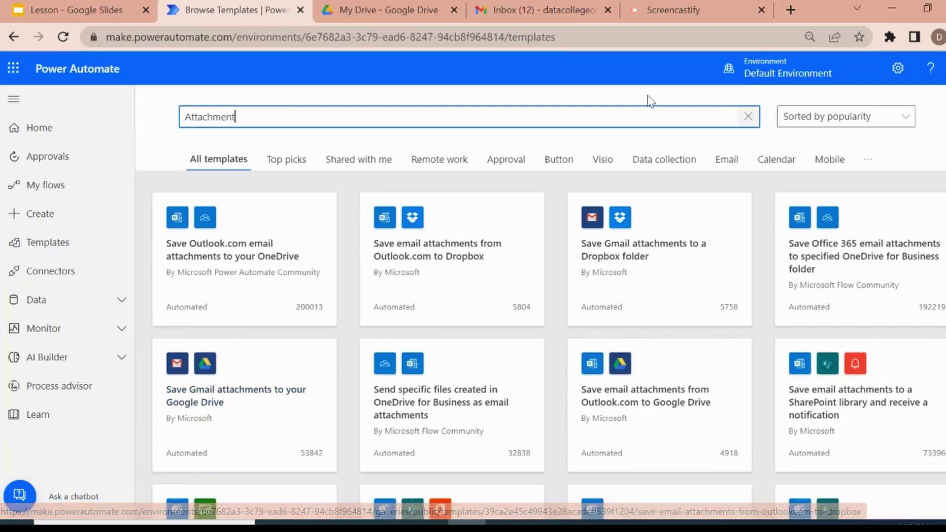
{"action": "left_click", "coordinate": [746, 118]}
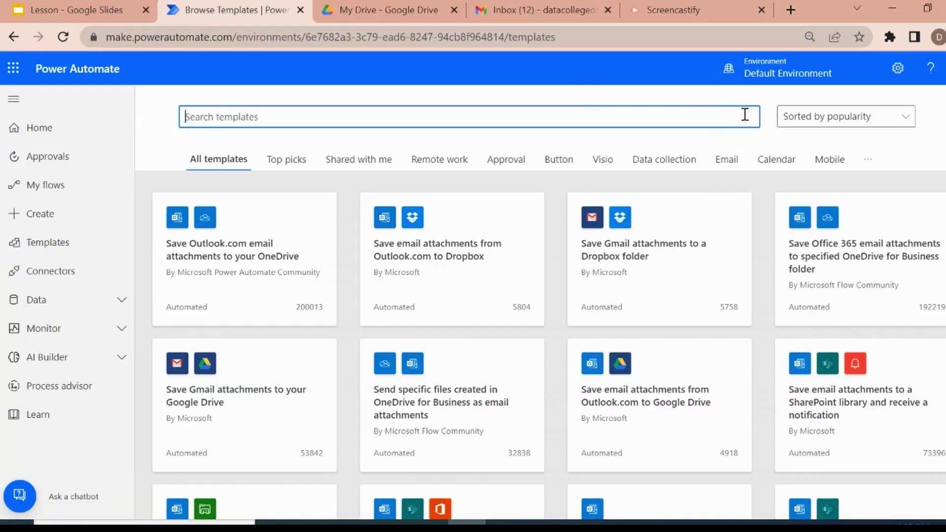